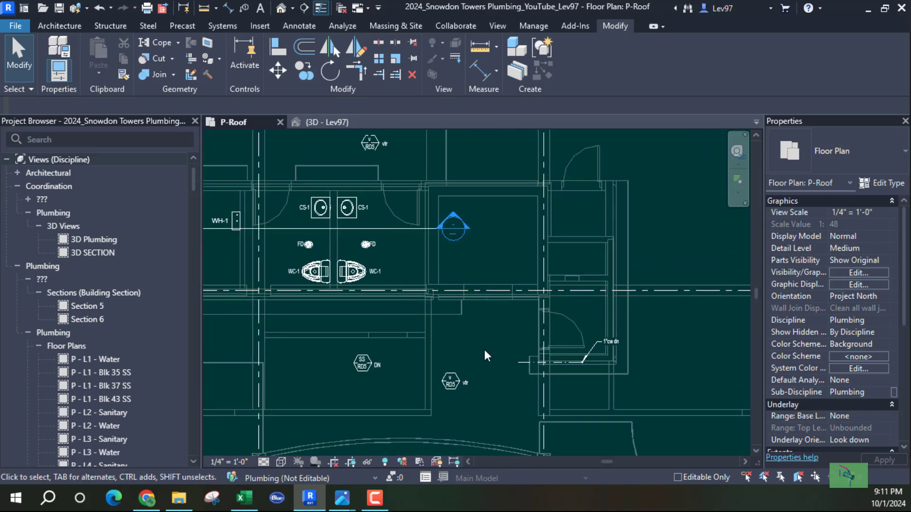
Move the building section line from the restroom area onto the pipe labelled 1"cw dn in the roof plan
{"action": "scroll", "coordinate": [457, 320], "scroll_direction": "down", "scroll_amount": 1}
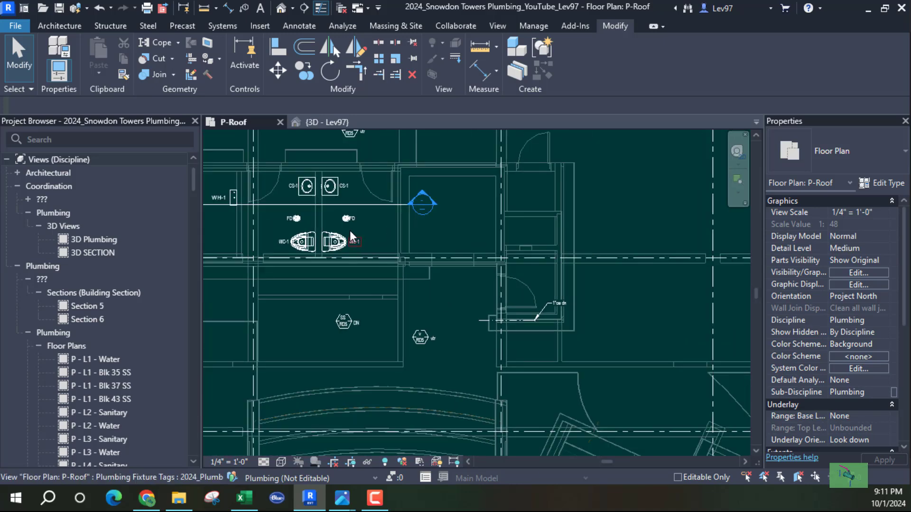
{"action": "left_click", "coordinate": [373, 204]}
{"action": "left_click_drag", "start_coordinate": [373, 204], "coordinate": [549, 322]}
{"action": "scroll", "coordinate": [529, 316], "scroll_direction": "up", "scroll_amount": 3}
{"action": "scroll", "coordinate": [541, 316], "scroll_direction": "up", "scroll_amount": 2}
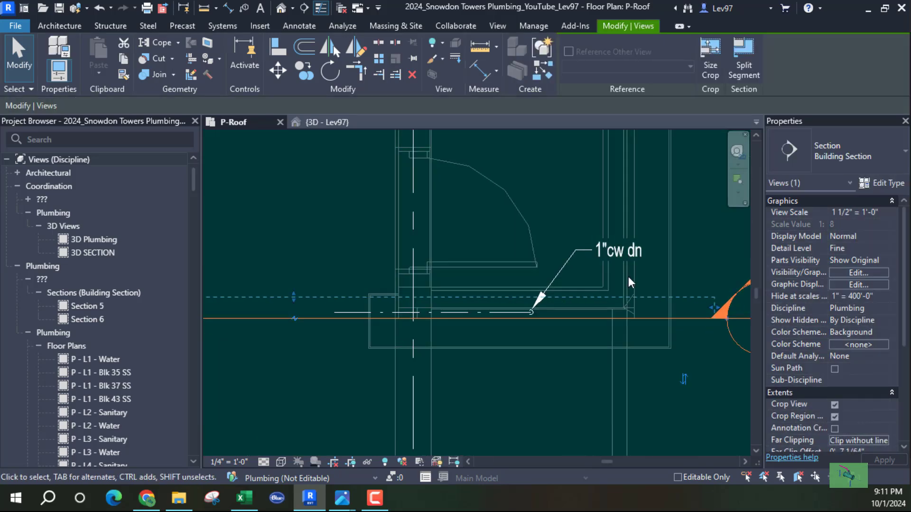
{"action": "middle_click_drag", "start_coordinate": [610, 285], "coordinate": [484, 275]}
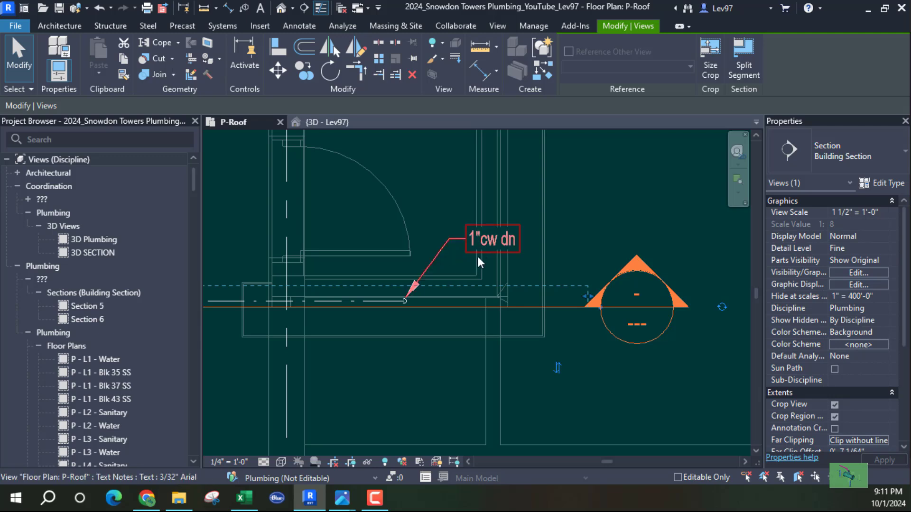
{"action": "middle_click_drag", "start_coordinate": [455, 234], "coordinate": [558, 221]}
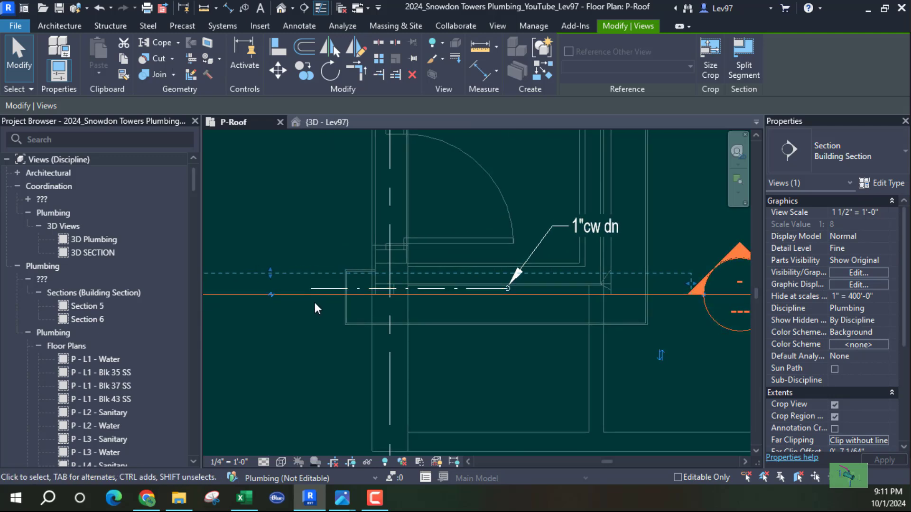
Open the moved section's view, select the 1" cold-water pipe in P-Roof, and show it in Section 5
{"action": "right_click", "coordinate": [306, 311]}
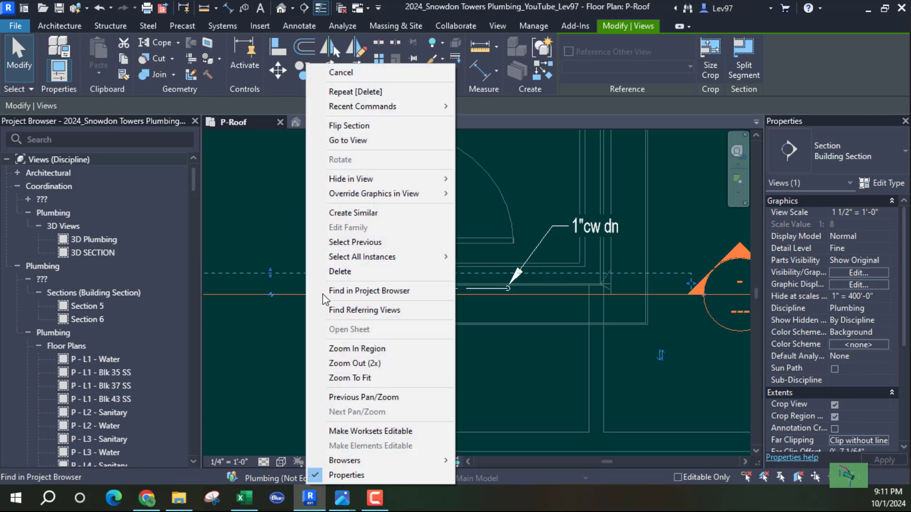
{"action": "left_click", "coordinate": [350, 141]}
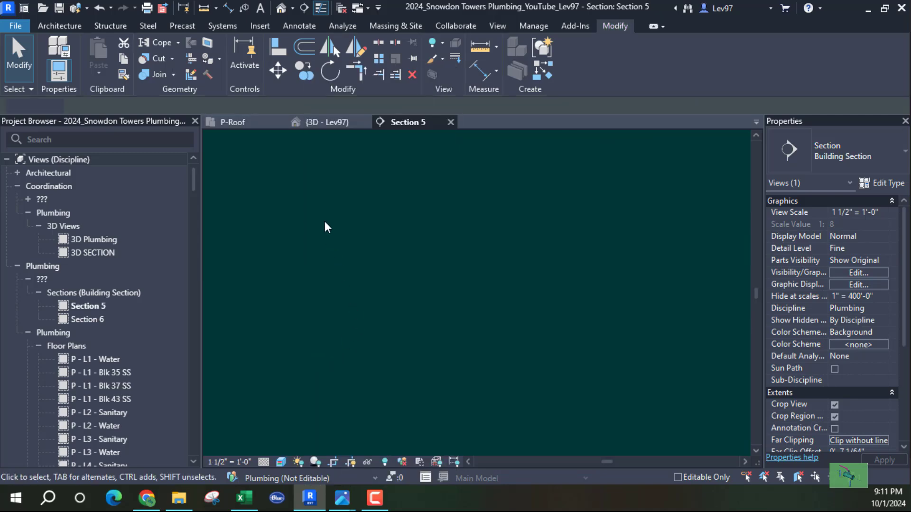
{"action": "left_click", "coordinate": [251, 122]}
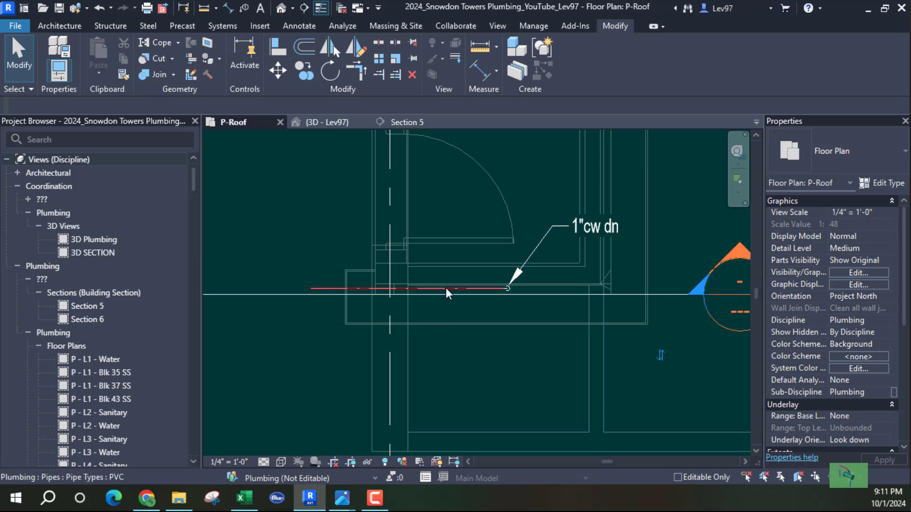
{"action": "left_click", "coordinate": [371, 311]}
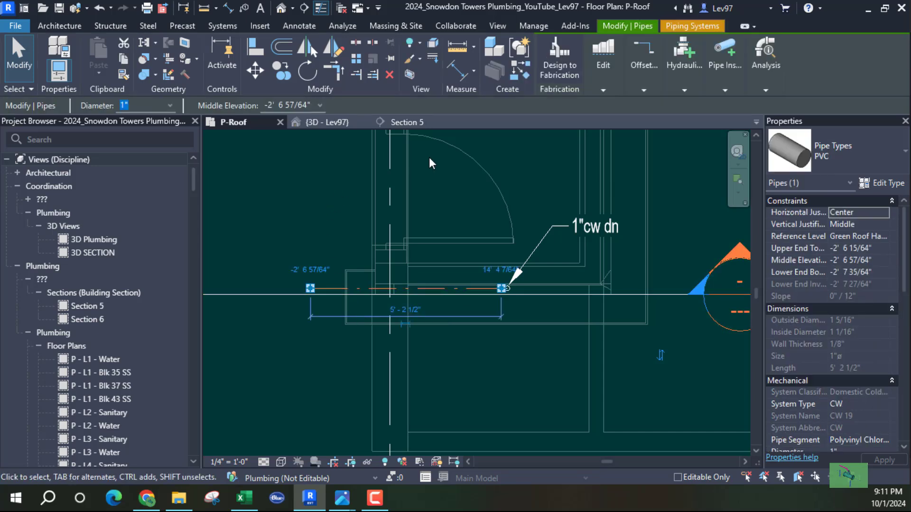
{"action": "left_click", "coordinate": [427, 120]}
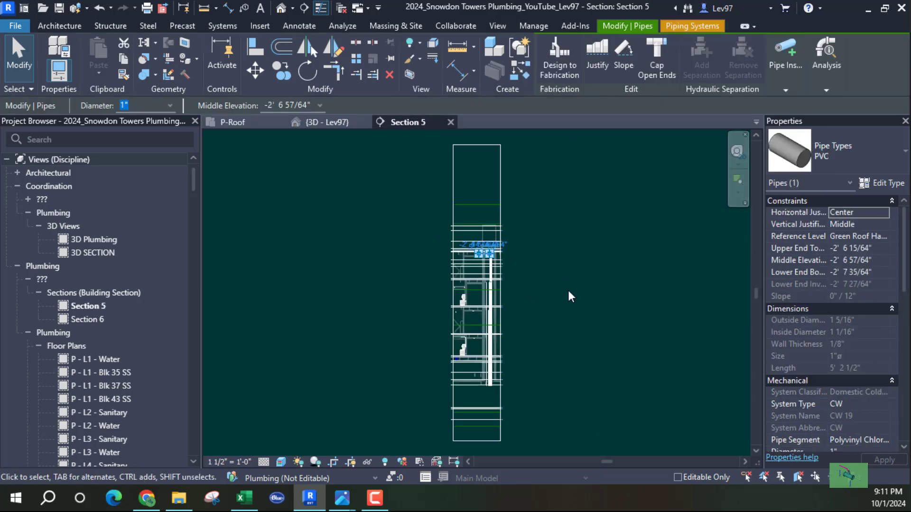
Examine the water risers in Section 5 from the selected roof pipe down through the lower levels
{"action": "scroll", "coordinate": [443, 278], "scroll_direction": "up", "scroll_amount": 10}
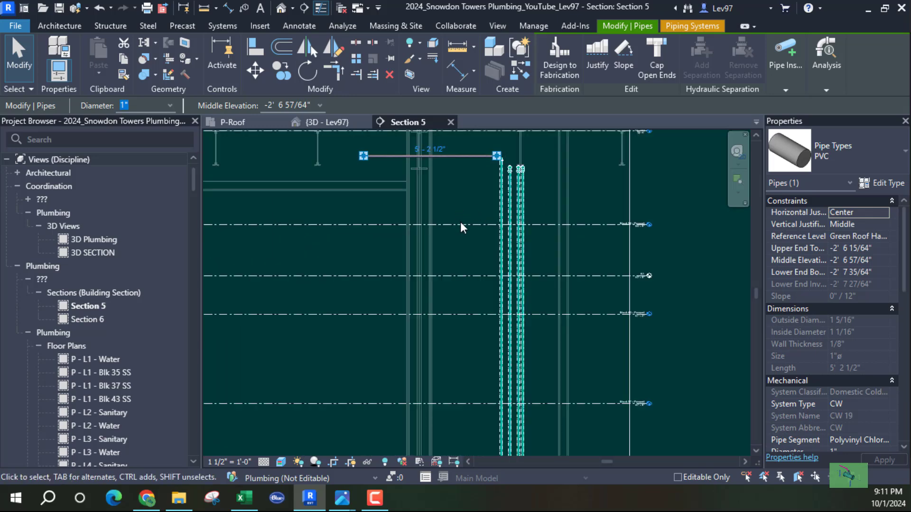
{"action": "scroll", "coordinate": [462, 225], "scroll_direction": "down", "scroll_amount": 5}
{"action": "scroll", "coordinate": [468, 238], "scroll_direction": "up", "scroll_amount": 3}
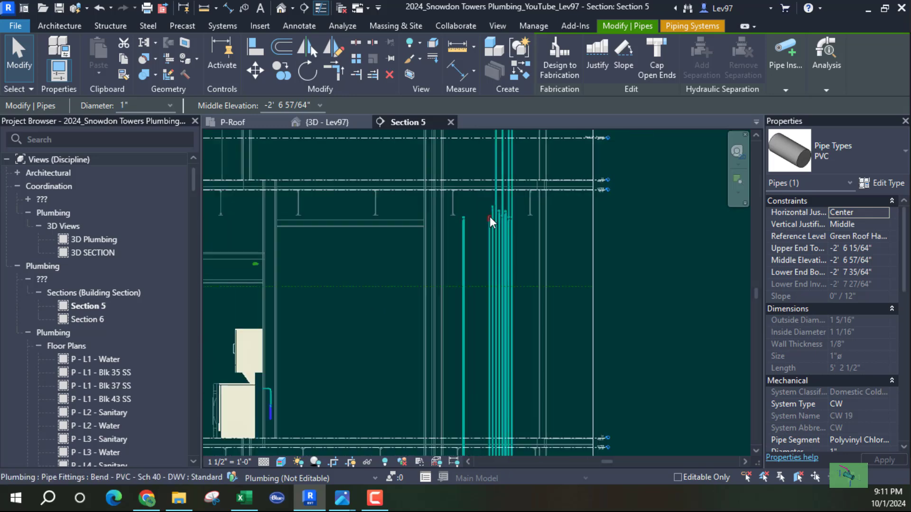
{"action": "middle_click_drag", "start_coordinate": [459, 308], "coordinate": [478, 361]}
{"action": "middle_click_drag", "start_coordinate": [479, 432], "coordinate": [489, 239]}
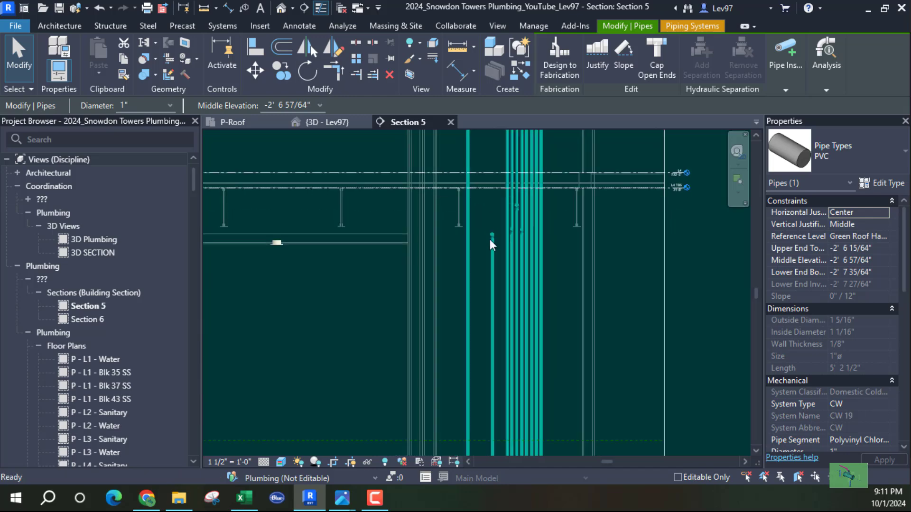
{"action": "middle_click_drag", "start_coordinate": [492, 387], "coordinate": [508, 155]}
{"action": "scroll", "coordinate": [485, 328], "scroll_direction": "down", "scroll_amount": 4}
{"action": "middle_click_drag", "start_coordinate": [473, 356], "coordinate": [511, 250]}
{"action": "scroll", "coordinate": [143, 321], "scroll_direction": "down", "scroll_amount": 5}
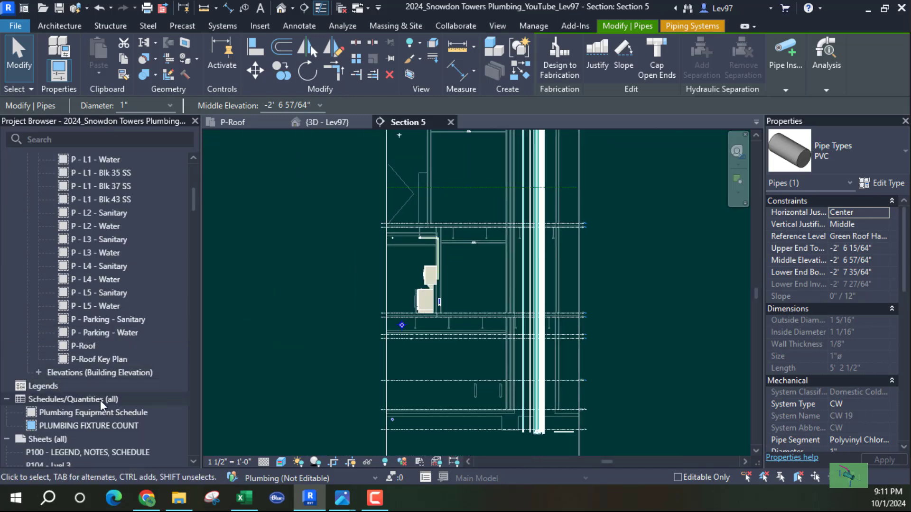
Open the P - Parking - Water floor plan and clear the pipe selection
{"action": "left_click", "coordinate": [94, 334]}
{"action": "double_click", "coordinate": [94, 333]}
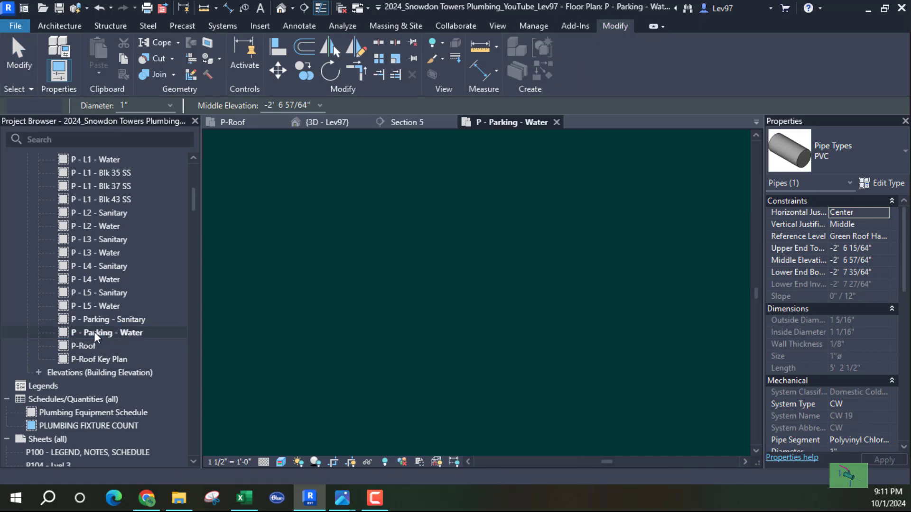
{"action": "scroll", "coordinate": [521, 314], "scroll_direction": "up", "scroll_amount": 8}
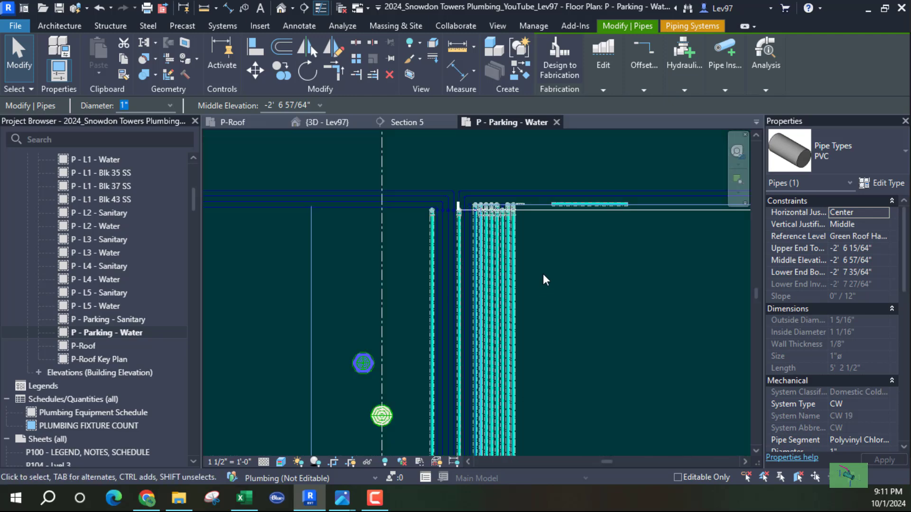
{"action": "middle_click_drag", "start_coordinate": [564, 283], "coordinate": [577, 335]}
{"action": "scroll", "coordinate": [566, 328], "scroll_direction": "down", "scroll_amount": 1}
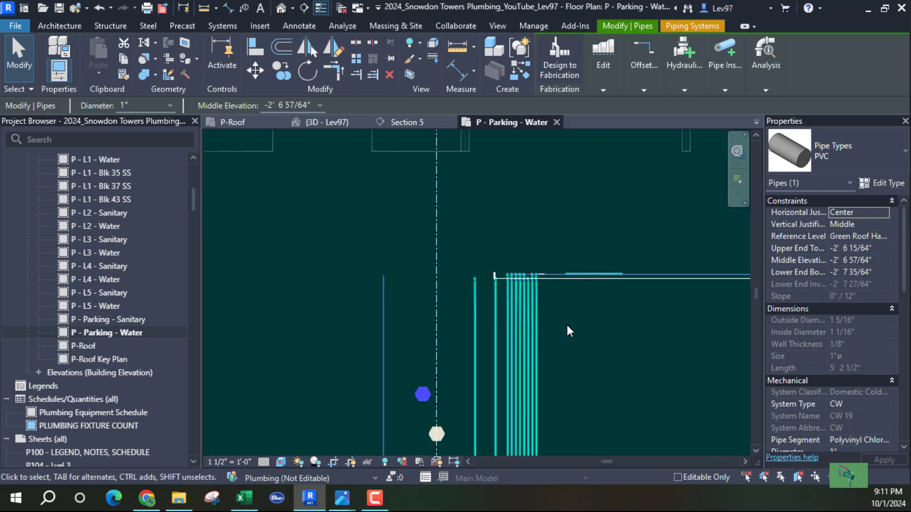
{"action": "left_click", "coordinate": [632, 348]}
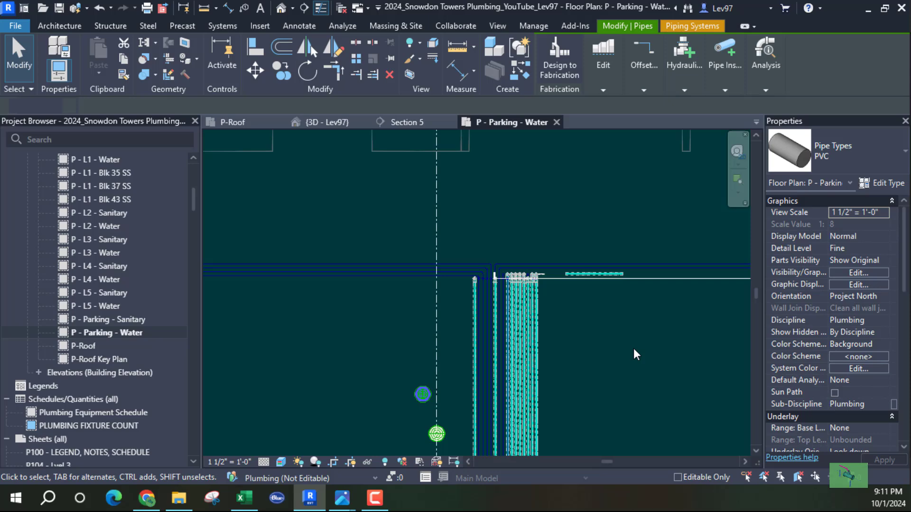
Hide the linked model Snowdon Towers Sample Plumbing.rvt in the P - Parking - Water plan
{"action": "left_click", "coordinate": [856, 274]}
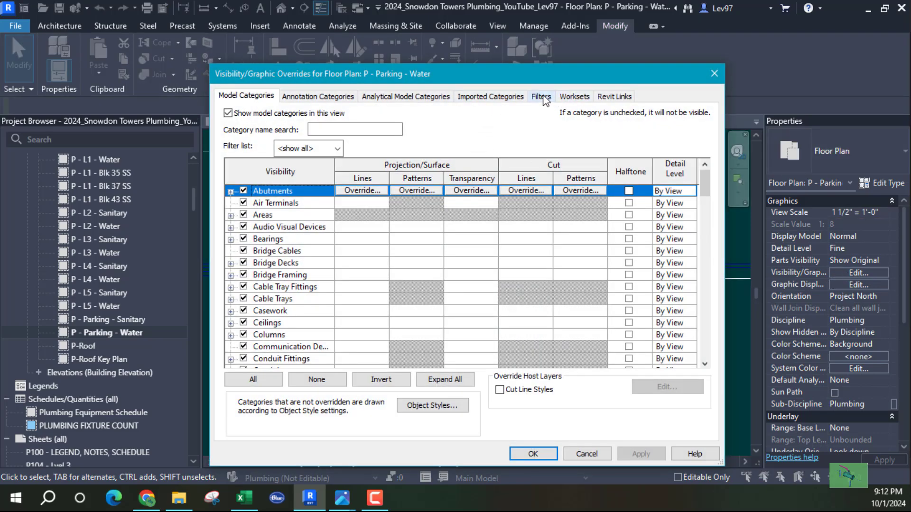
{"action": "left_click", "coordinate": [614, 96]}
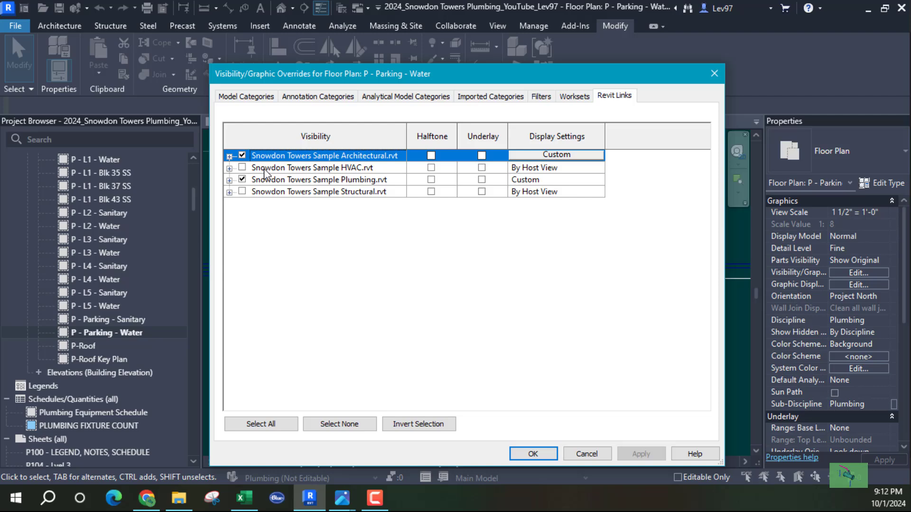
{"action": "left_click", "coordinate": [243, 180]}
{"action": "left_click", "coordinate": [548, 456]}
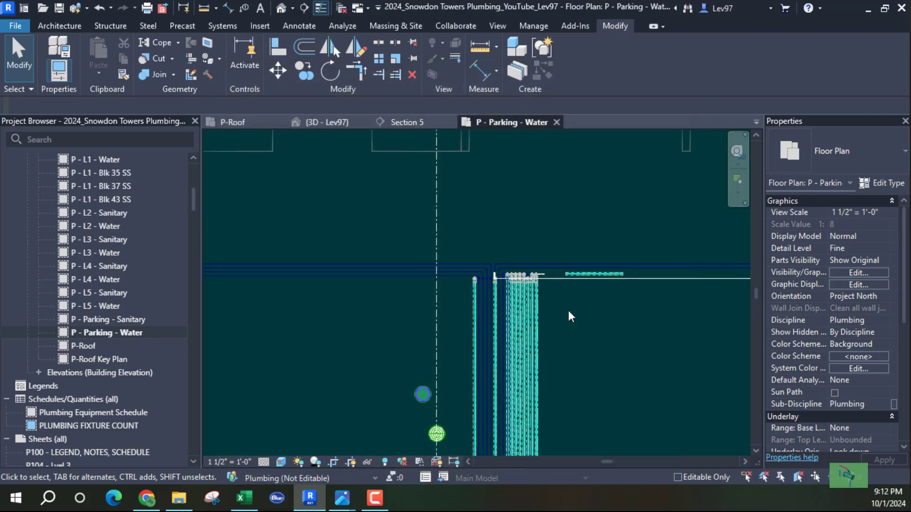
Select the whole connected run of the 1" cold-water pipe in P-Roof and show it in P - Parking - Water
{"action": "left_click", "coordinate": [238, 121]}
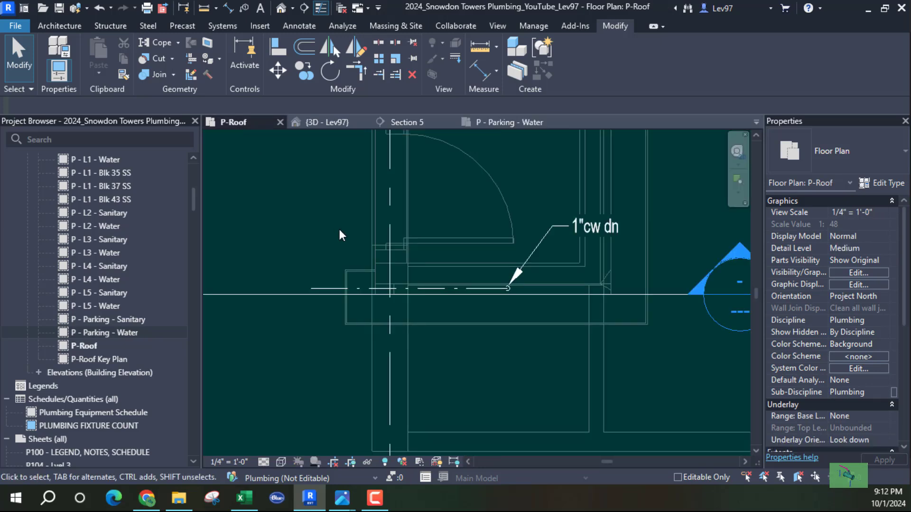
{"action": "left_click", "coordinate": [322, 290]}
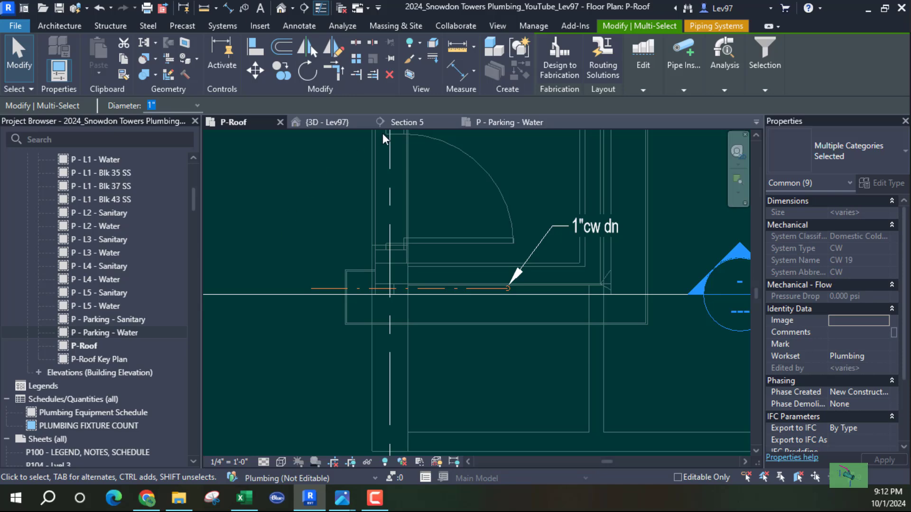
{"action": "left_click", "coordinate": [505, 122]}
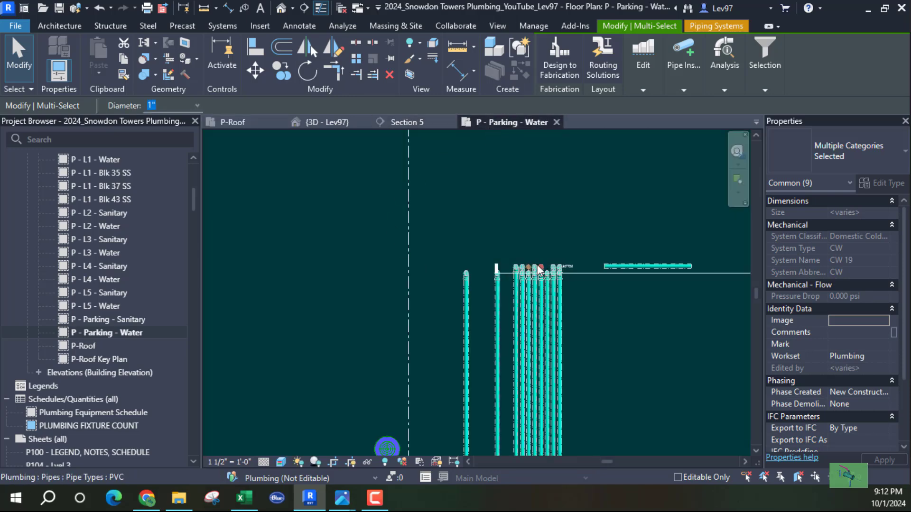
Follow the selected cold-water run in the parking plan from the riser bends around the corner to the pipe ends
{"action": "scroll", "coordinate": [525, 280], "scroll_direction": "up", "scroll_amount": 5}
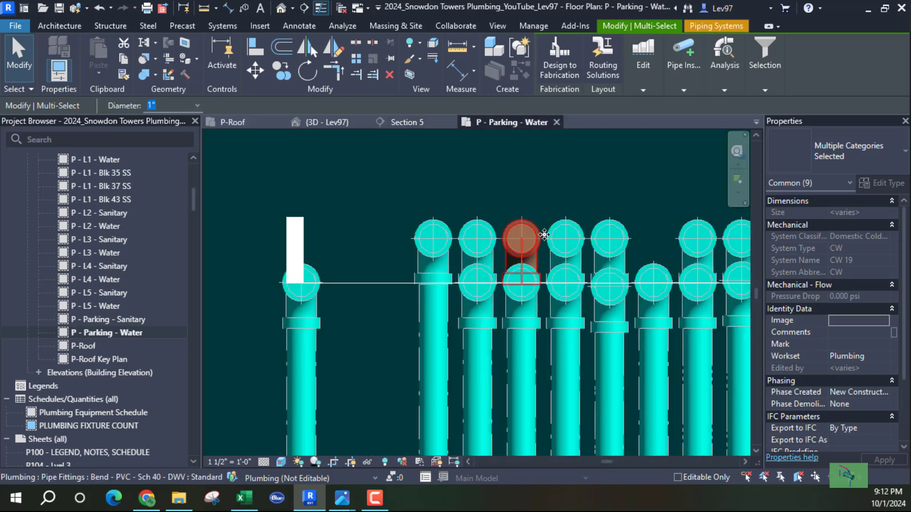
{"action": "scroll", "coordinate": [534, 204], "scroll_direction": "down", "scroll_amount": 8}
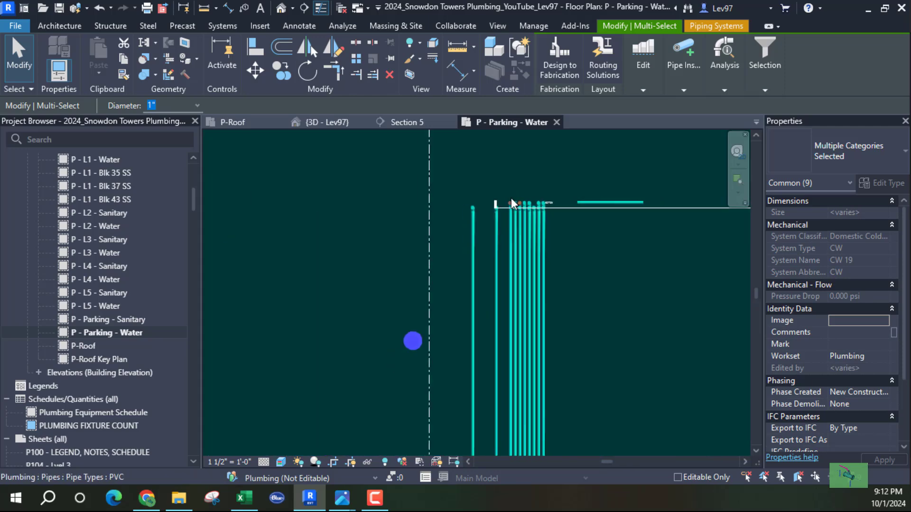
{"action": "middle_click_drag", "start_coordinate": [590, 323], "coordinate": [573, 156]}
{"action": "middle_click_drag", "start_coordinate": [595, 361], "coordinate": [607, 166]}
{"action": "scroll", "coordinate": [565, 242], "scroll_direction": "down", "scroll_amount": 5}
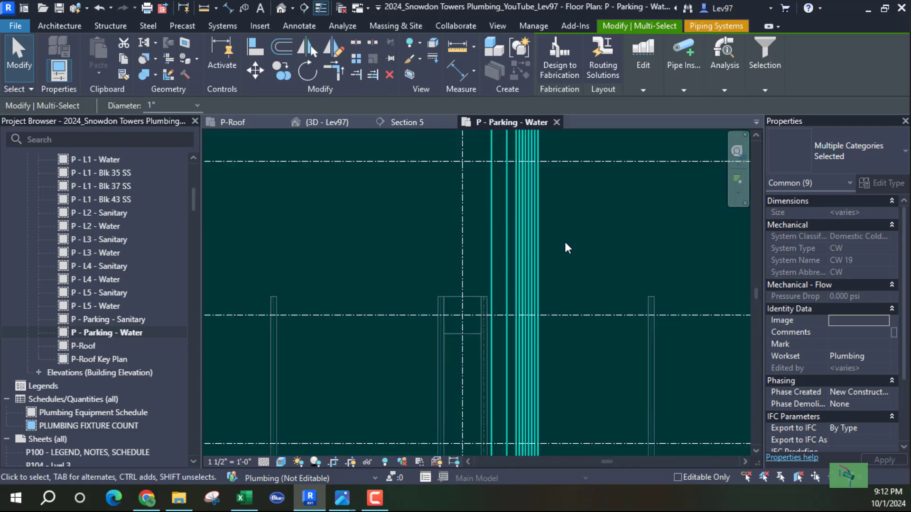
{"action": "scroll", "coordinate": [562, 271], "scroll_direction": "down", "scroll_amount": 1}
{"action": "middle_click_drag", "start_coordinate": [596, 333], "coordinate": [558, 179]}
{"action": "scroll", "coordinate": [521, 267], "scroll_direction": "up", "scroll_amount": 8}
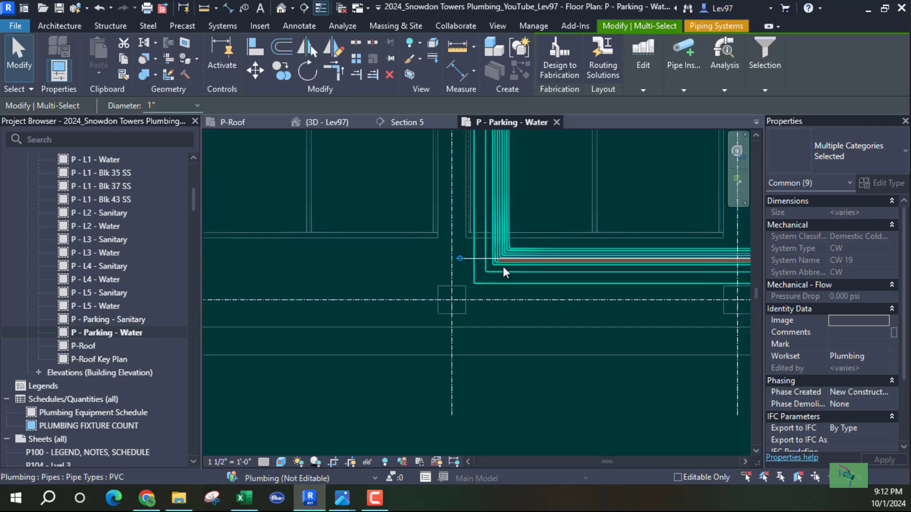
{"action": "middle_click_drag", "start_coordinate": [479, 274], "coordinate": [245, 276]}
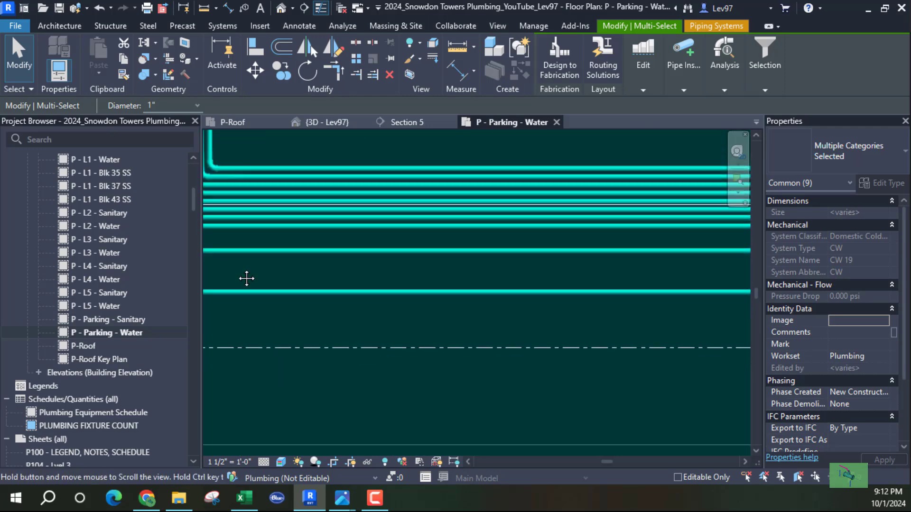
{"action": "scroll", "coordinate": [474, 309], "scroll_direction": "down", "scroll_amount": 3}
{"action": "middle_click_drag", "start_coordinate": [595, 312], "coordinate": [232, 271]}
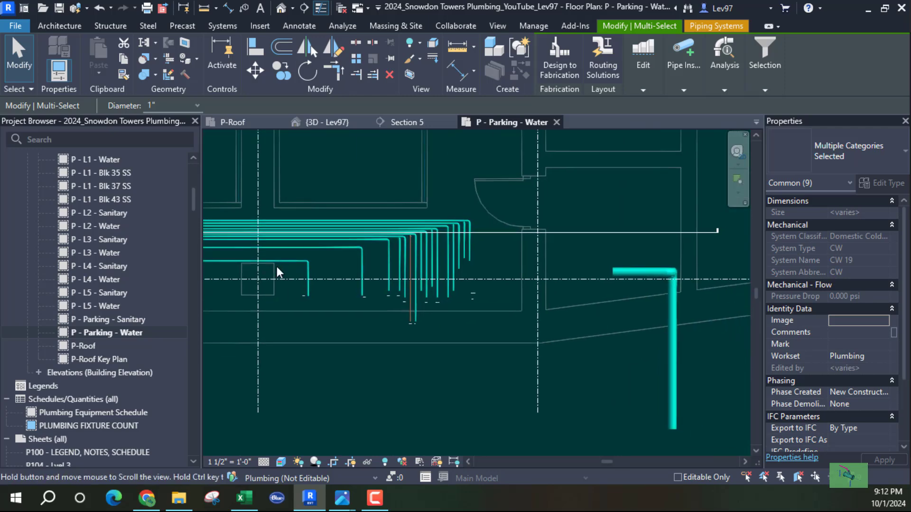
Examine the labelled ends of the water pipes, including the selected ROOF pipe and the neighbouring L4 pipe
{"action": "scroll", "coordinate": [404, 292], "scroll_direction": "up", "scroll_amount": 2}
{"action": "scroll", "coordinate": [403, 347], "scroll_direction": "up", "scroll_amount": 3}
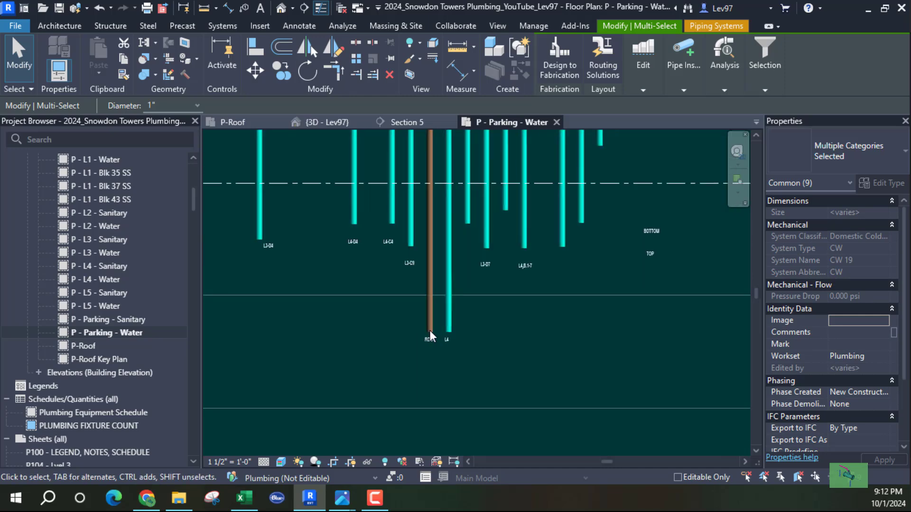
{"action": "scroll", "coordinate": [420, 345], "scroll_direction": "up", "scroll_amount": 3}
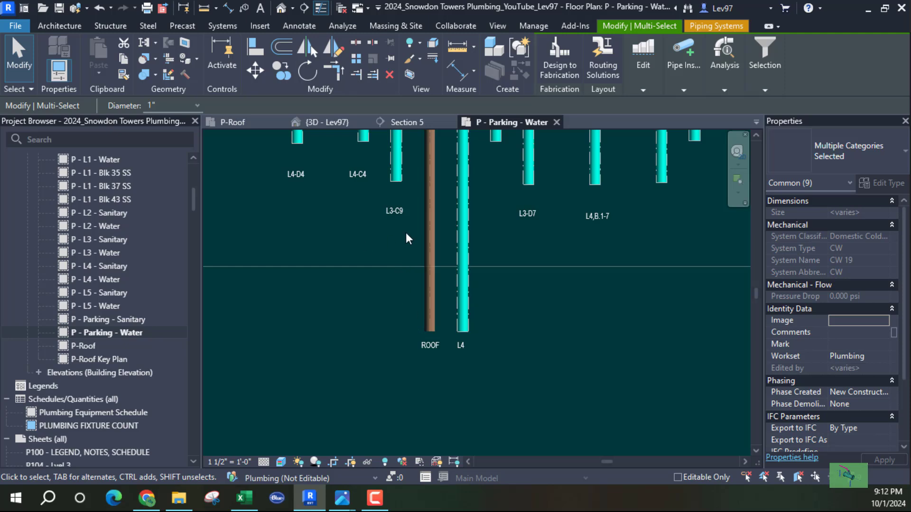
{"action": "scroll", "coordinate": [395, 327], "scroll_direction": "down", "scroll_amount": 5}
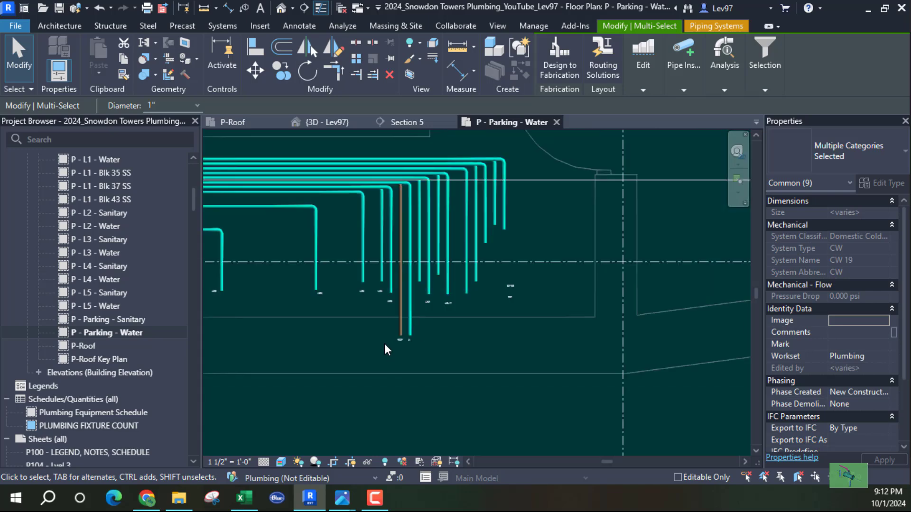
{"action": "scroll", "coordinate": [529, 342], "scroll_direction": "down", "scroll_amount": 3}
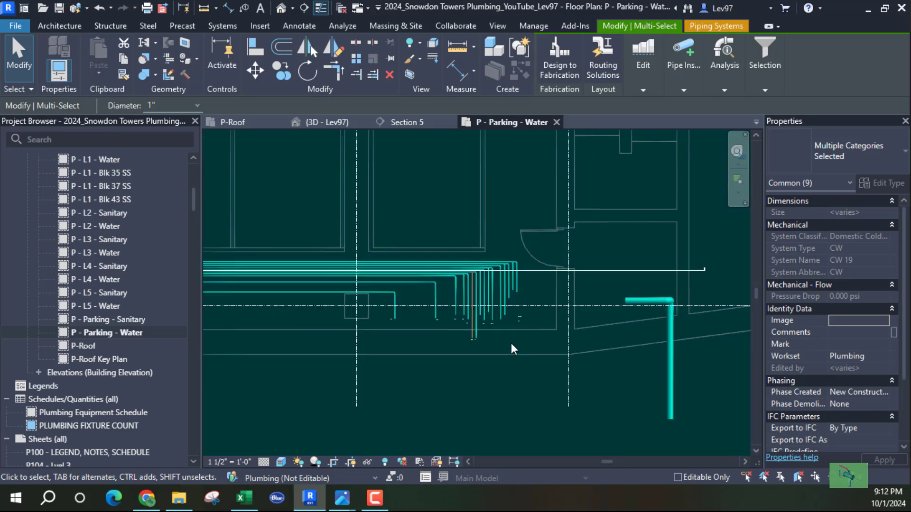
{"action": "scroll", "coordinate": [489, 339], "scroll_direction": "up", "scroll_amount": 4}
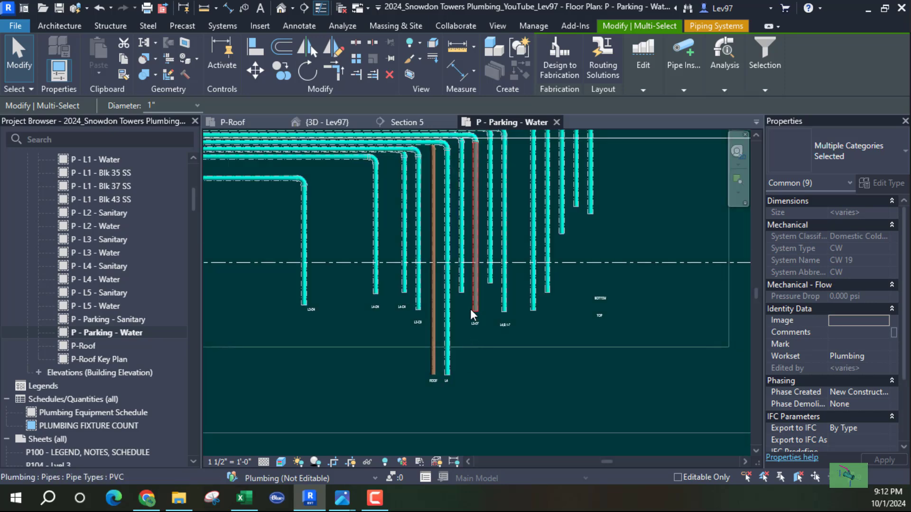
{"action": "middle_click_drag", "start_coordinate": [457, 229], "coordinate": [525, 351]}
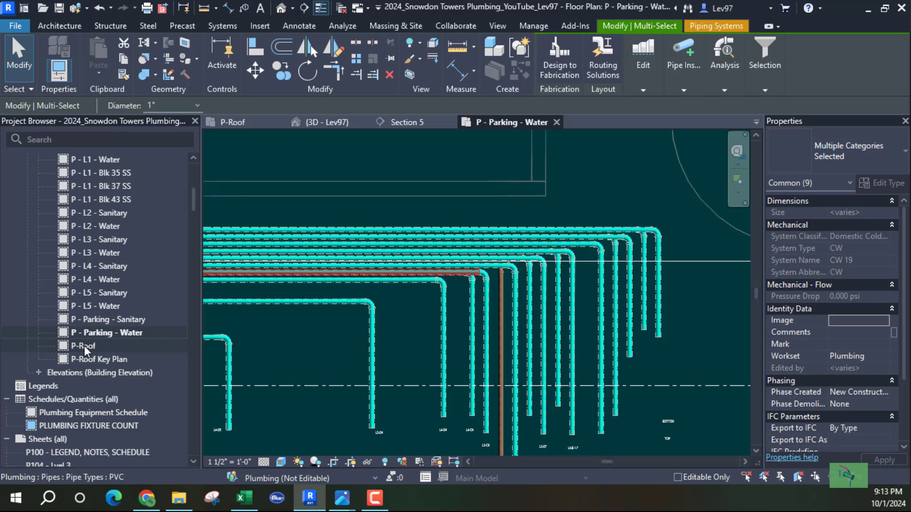
Return to the P-Roof plan, clear the selection and move the Section 5 line away from the 1" cold-water pipe, below the vtr symbol
{"action": "left_click", "coordinate": [230, 123]}
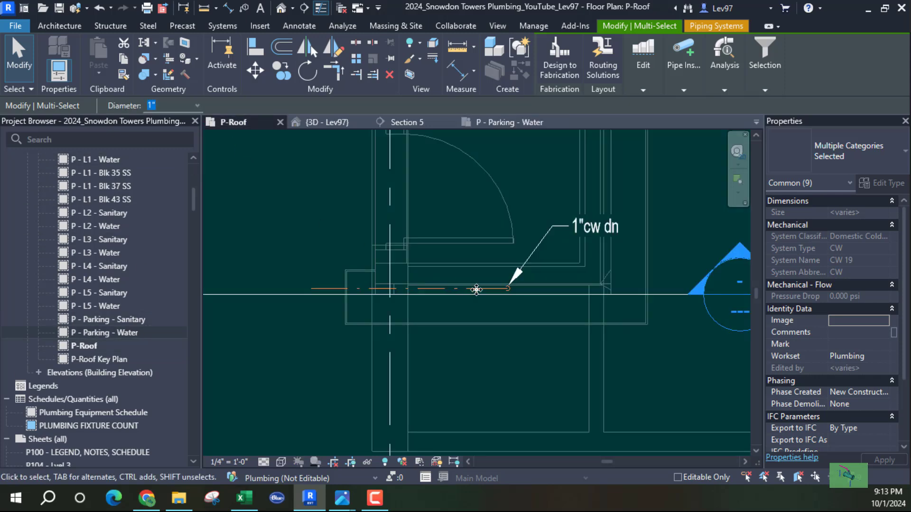
{"action": "left_click", "coordinate": [287, 198]}
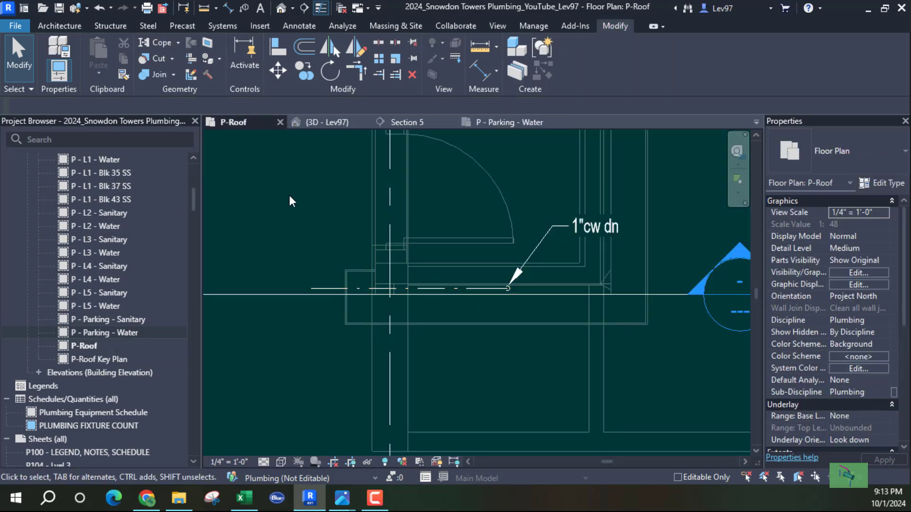
{"action": "scroll", "coordinate": [411, 209], "scroll_direction": "down", "scroll_amount": 3}
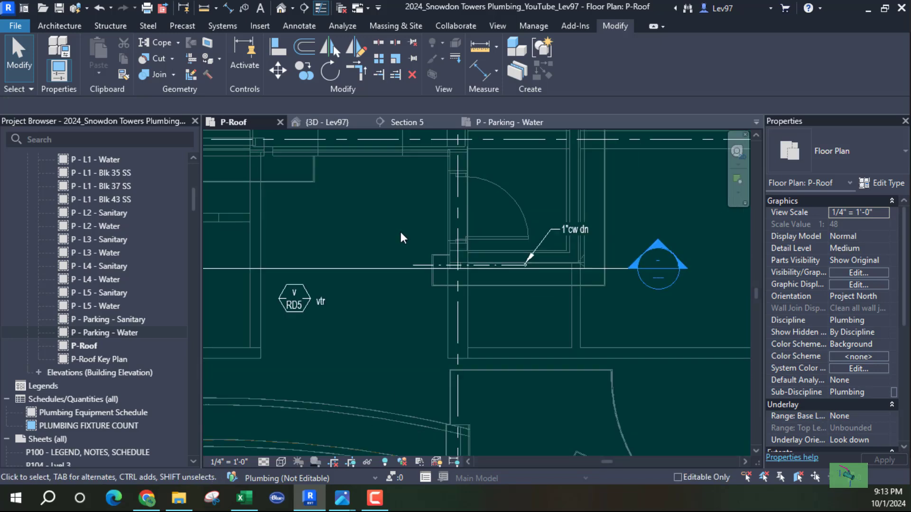
{"action": "middle_click_drag", "start_coordinate": [400, 231], "coordinate": [540, 257]}
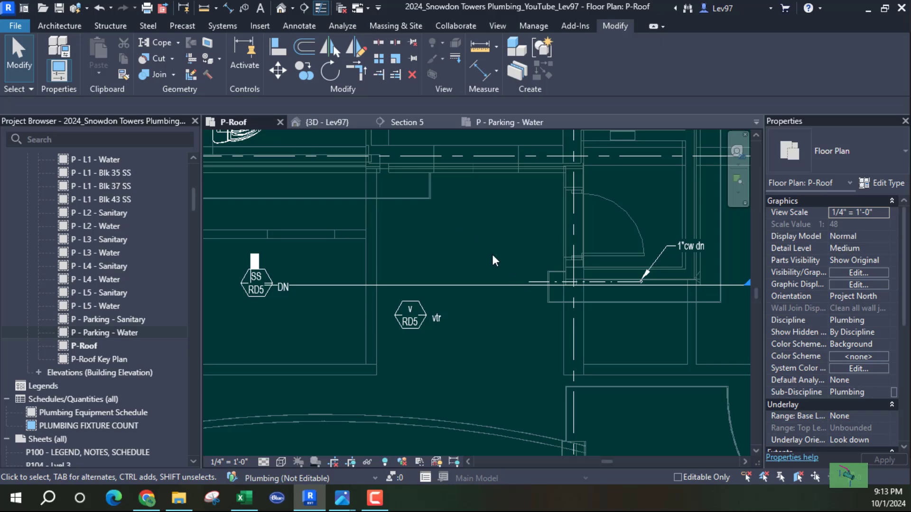
{"action": "middle_click_drag", "start_coordinate": [493, 260], "coordinate": [554, 327]}
{"action": "scroll", "coordinate": [533, 257], "scroll_direction": "down", "scroll_amount": 2}
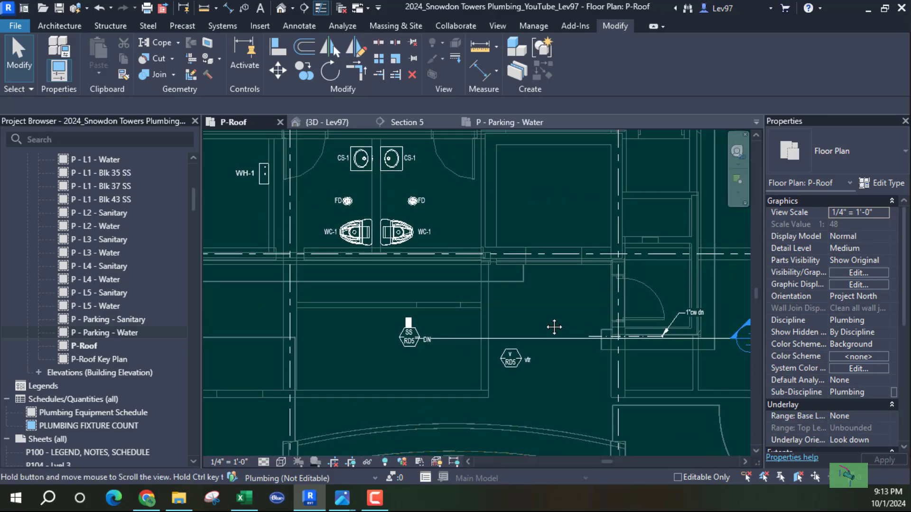
{"action": "left_click", "coordinate": [556, 337]}
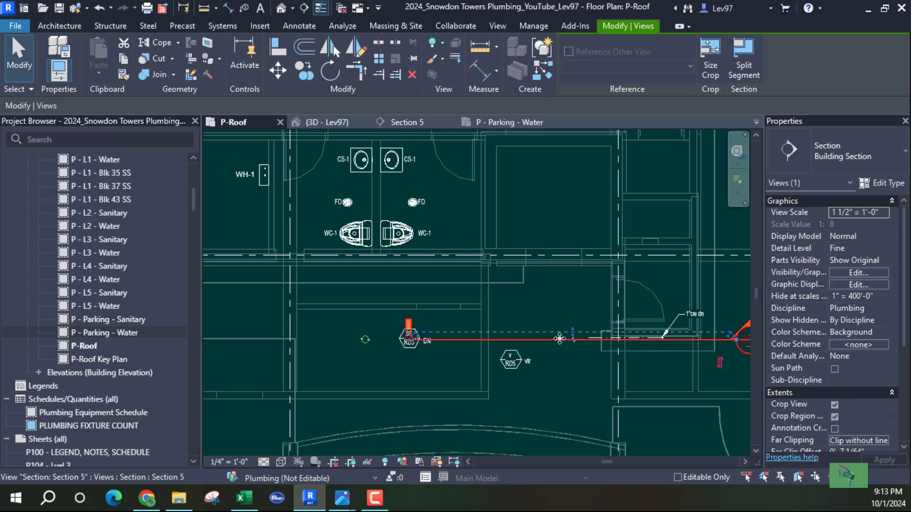
{"action": "left_click_drag", "start_coordinate": [537, 380], "coordinate": [454, 379]}
{"action": "scroll", "coordinate": [667, 335], "scroll_direction": "up", "scroll_amount": 3}
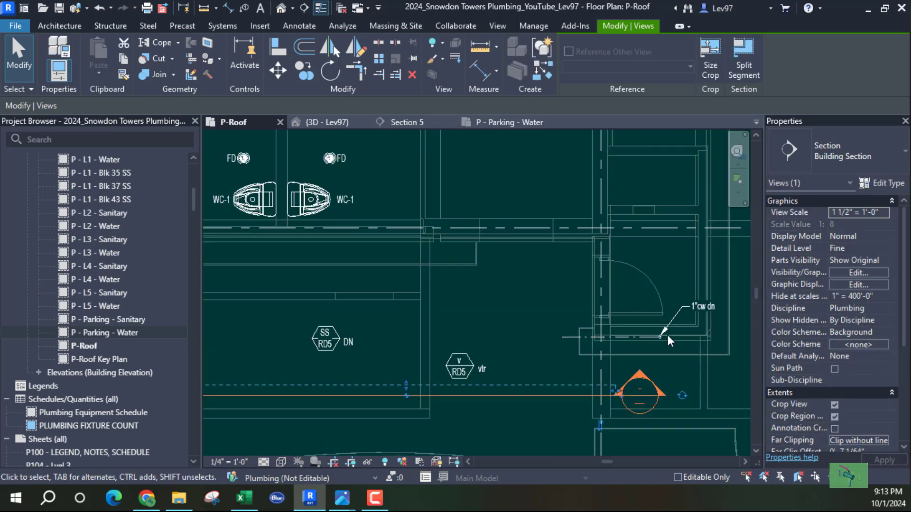
Examine the roof restroom fixtures and water heater WH-1 in P-Roof in relation to the open end of the cold-water pipe
{"action": "middle_click_drag", "start_coordinate": [474, 345], "coordinate": [595, 331]}
{"action": "scroll", "coordinate": [622, 317], "scroll_direction": "down", "scroll_amount": 2}
{"action": "scroll", "coordinate": [588, 329], "scroll_direction": "down", "scroll_amount": 2}
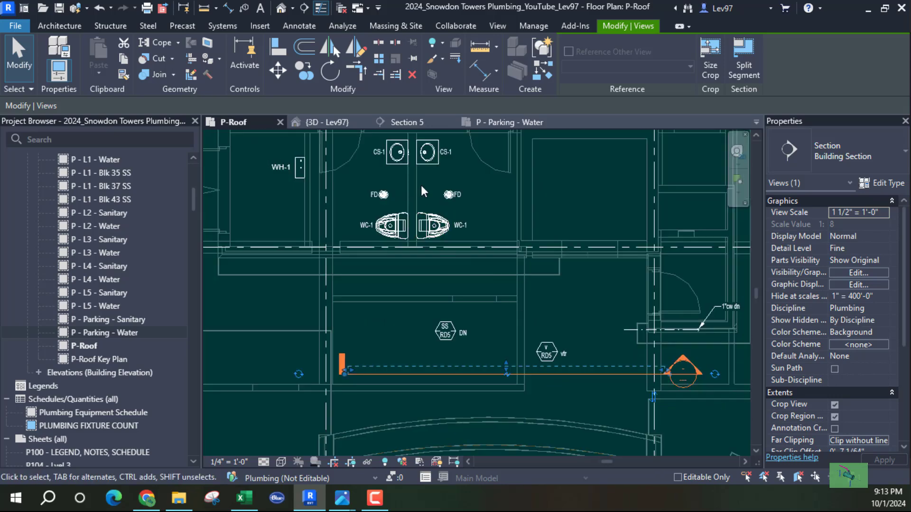
{"action": "middle_click_drag", "start_coordinate": [393, 256], "coordinate": [437, 356]}
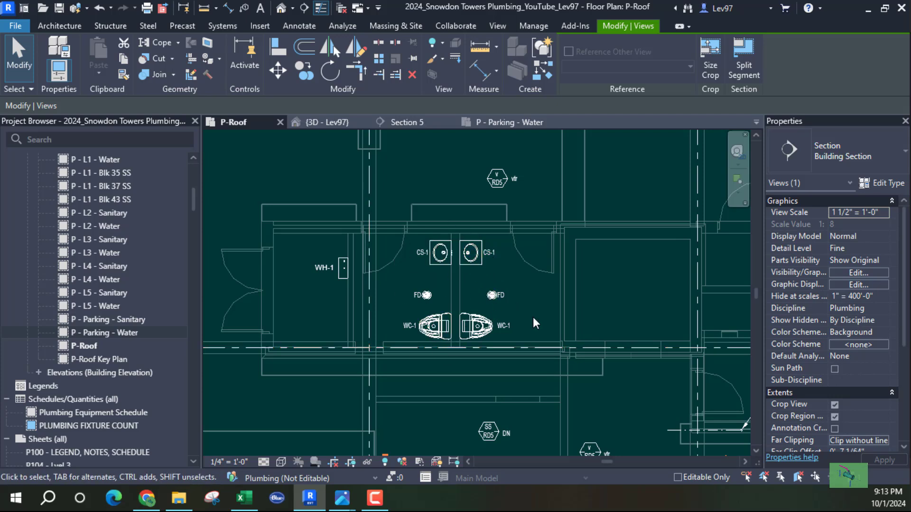
{"action": "middle_click_drag", "start_coordinate": [533, 317], "coordinate": [441, 261]}
{"action": "middle_click_drag", "start_coordinate": [522, 346], "coordinate": [621, 359]}
{"action": "scroll", "coordinate": [329, 219], "scroll_direction": "up", "scroll_amount": 2}
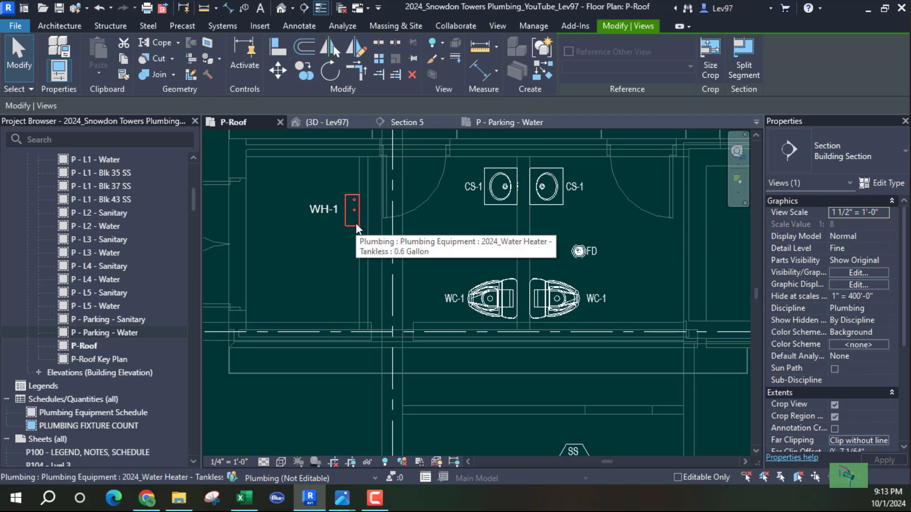
{"action": "middle_click_drag", "start_coordinate": [347, 228], "coordinate": [337, 276]}
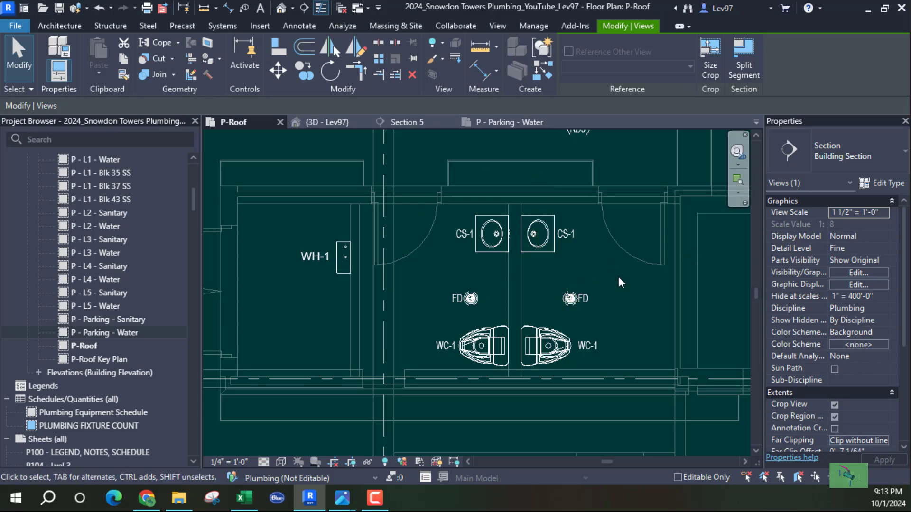
{"action": "middle_click_drag", "start_coordinate": [619, 297], "coordinate": [539, 191]}
{"action": "middle_click_drag", "start_coordinate": [661, 355], "coordinate": [426, 264]}
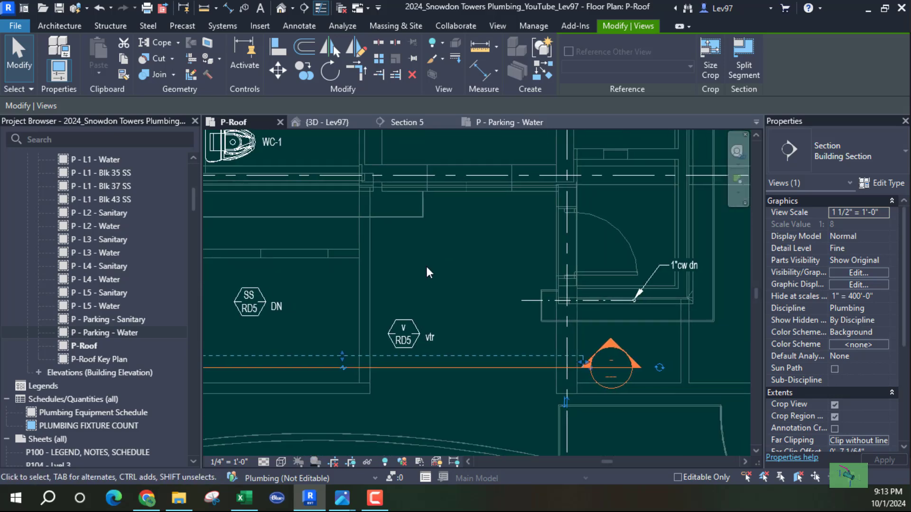
Extend the 1" cold-water pipe straight from its open end past the SS RD5 symbol, to a total length of about 22' 3 1/2"
{"action": "left_click", "coordinate": [531, 303]}
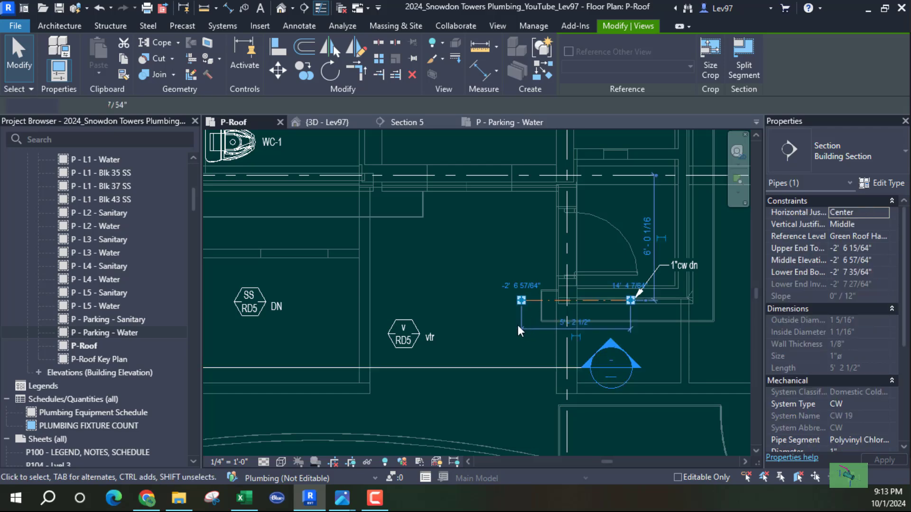
{"action": "middle_click_drag", "start_coordinate": [504, 234], "coordinate": [546, 250]}
{"action": "left_click", "coordinate": [531, 275]}
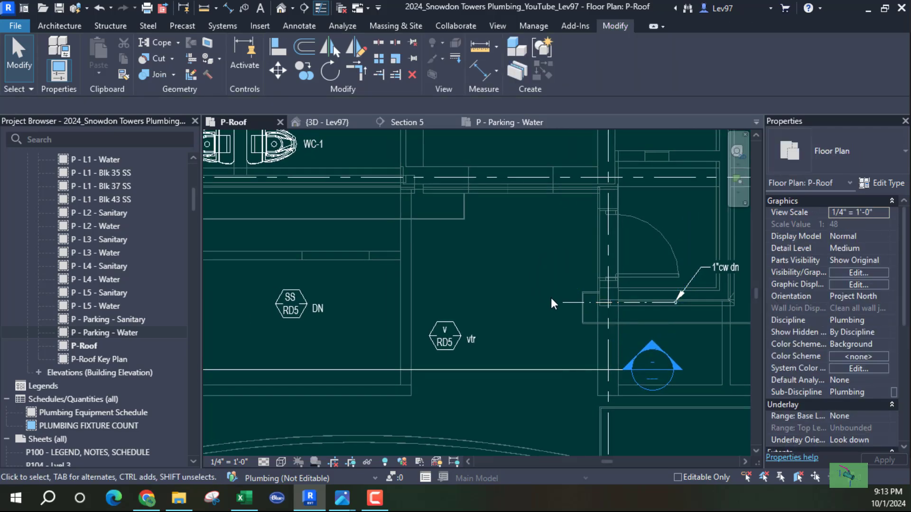
{"action": "left_click", "coordinate": [565, 304]}
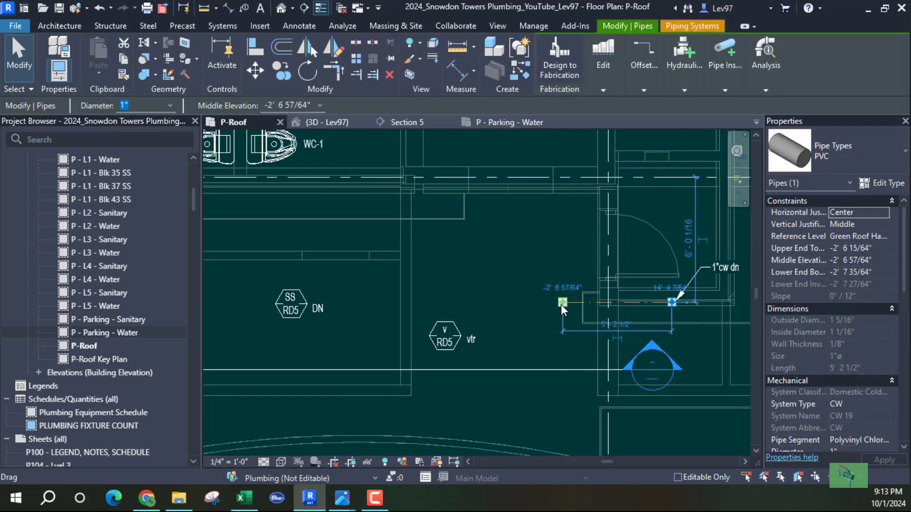
{"action": "right_click", "coordinate": [561, 304]}
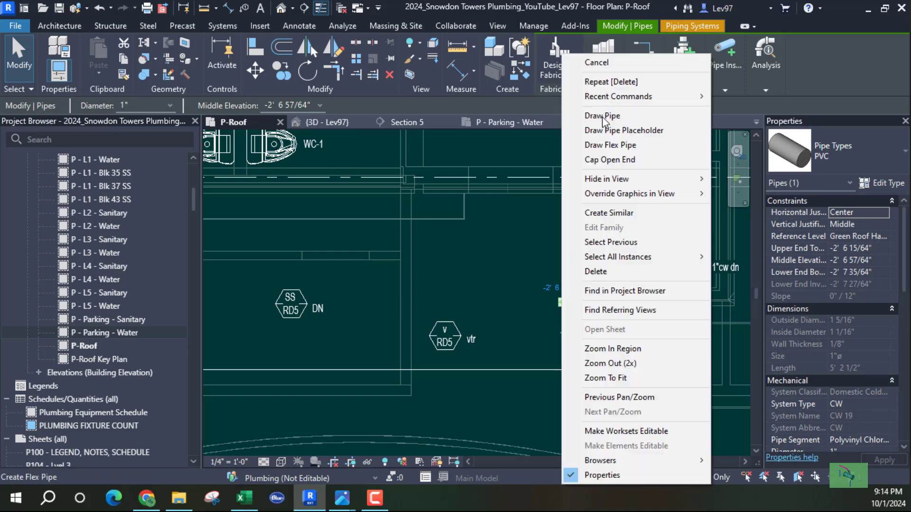
{"action": "left_click", "coordinate": [605, 116]}
{"action": "left_click", "coordinate": [600, 123]}
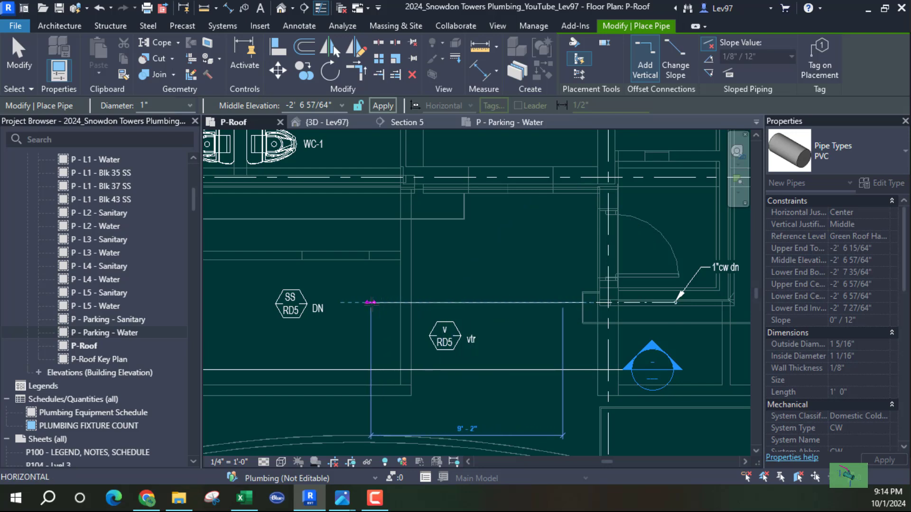
{"action": "middle_click_drag", "start_coordinate": [387, 314], "coordinate": [519, 298]}
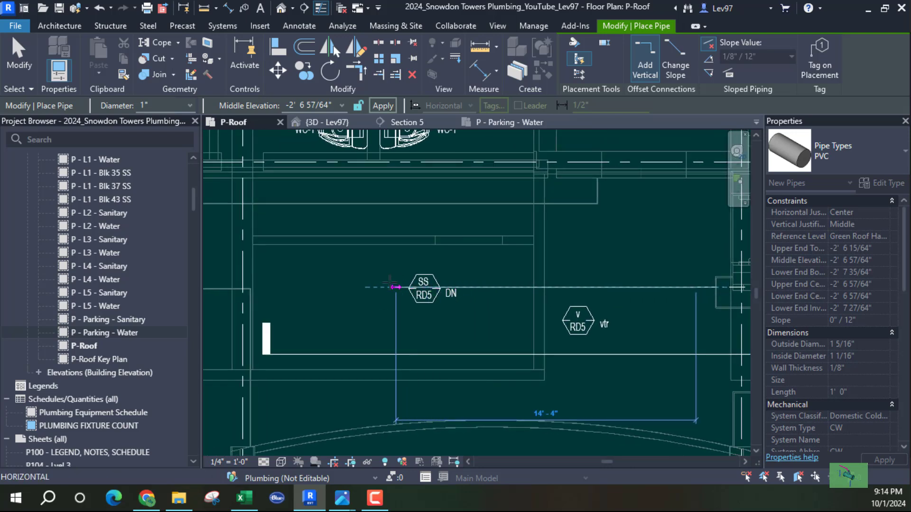
{"action": "key", "text": "Escape"}
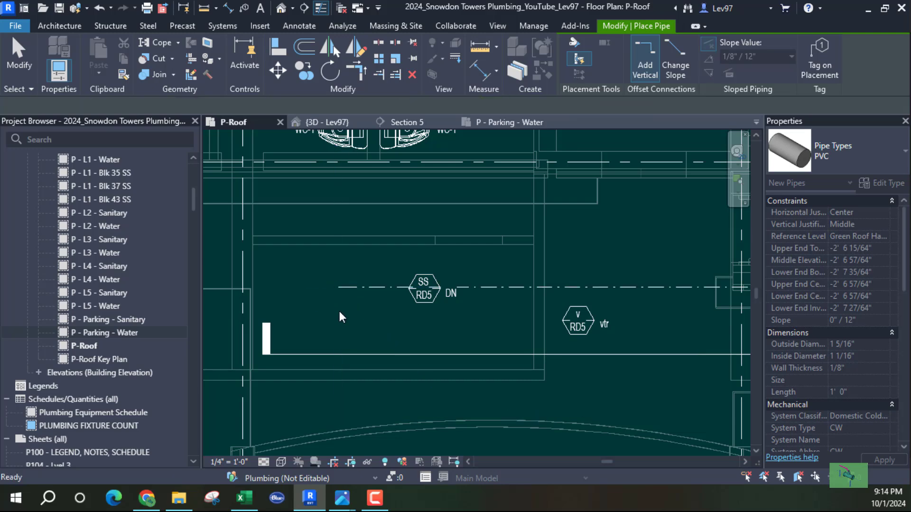
{"action": "key", "text": "Escape"}
Move the Section 5 line in P-Roof back up to just below the extended cold-water pipe
{"action": "middle_click_drag", "start_coordinate": [479, 315], "coordinate": [370, 299]}
{"action": "left_click", "coordinate": [513, 349]}
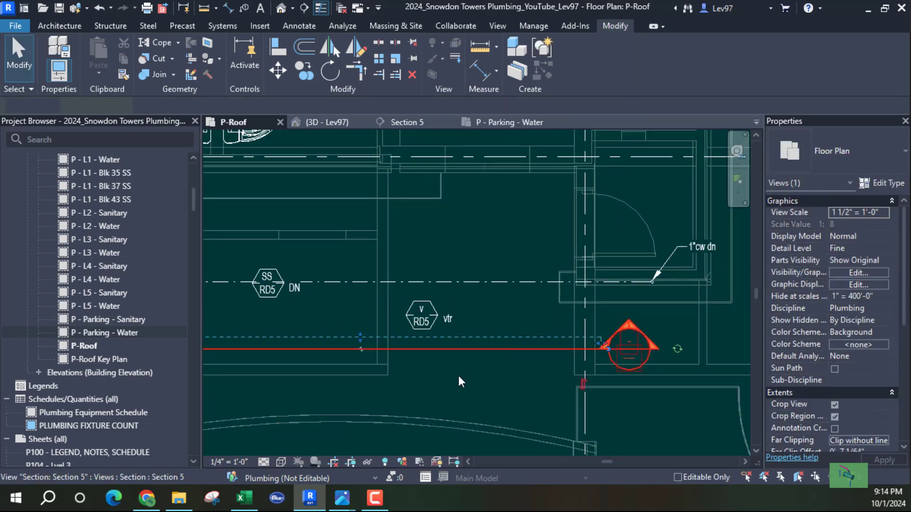
{"action": "left_click_drag", "start_coordinate": [505, 350], "coordinate": [582, 289]}
{"action": "middle_click_drag", "start_coordinate": [533, 293], "coordinate": [569, 335]}
{"action": "scroll", "coordinate": [528, 287], "scroll_direction": "up", "scroll_amount": 2}
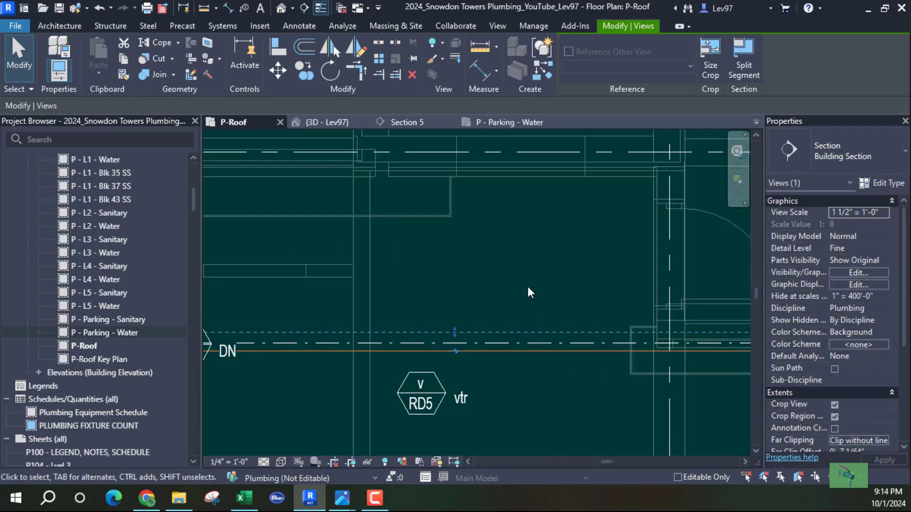
Check the extended pipe's properties in P-Roof and close the P - Parking - Water view
{"action": "left_click", "coordinate": [527, 343]}
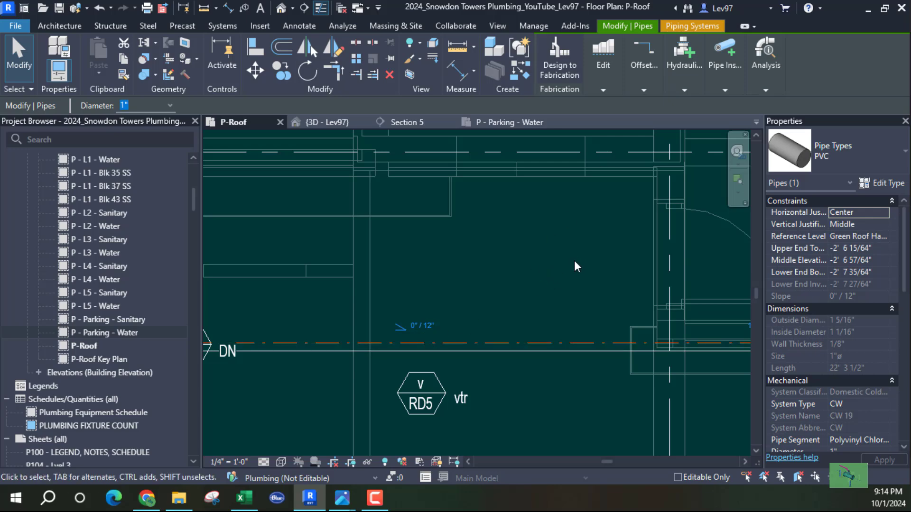
{"action": "key", "text": "Escape"}
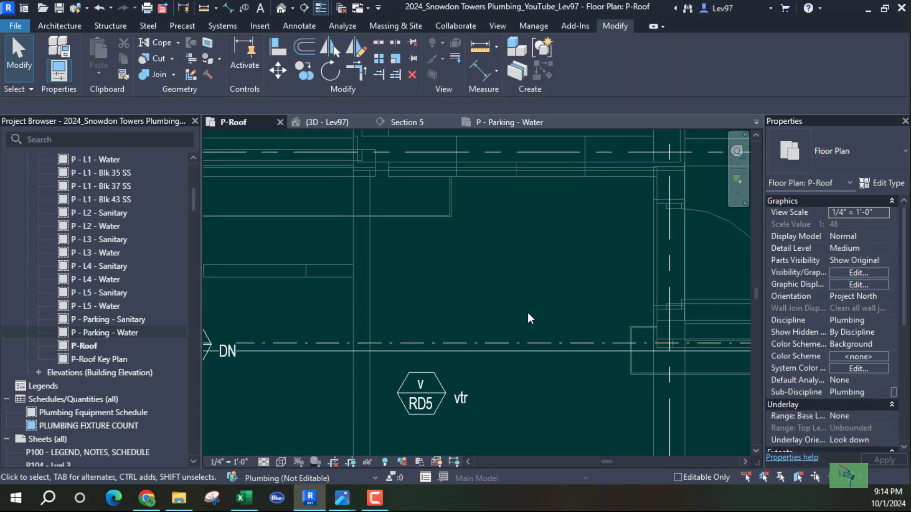
{"action": "left_click", "coordinate": [526, 341]}
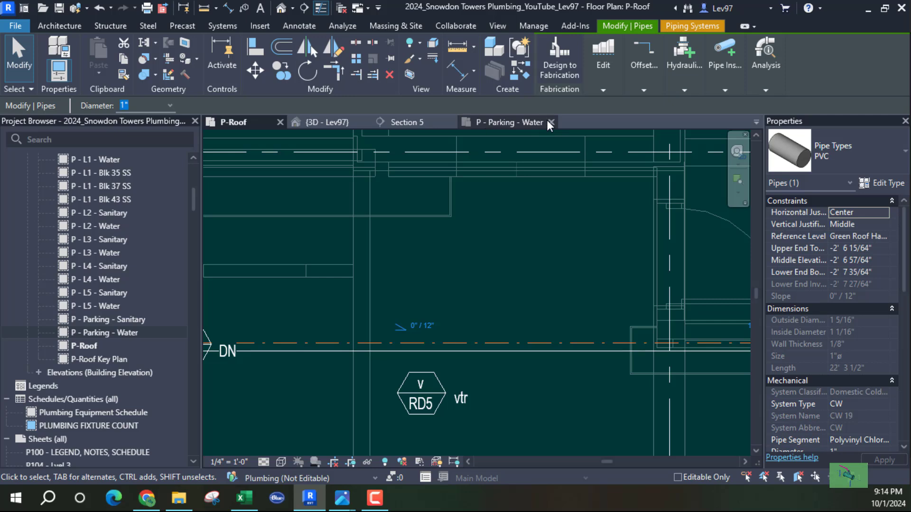
{"action": "left_click", "coordinate": [551, 122]}
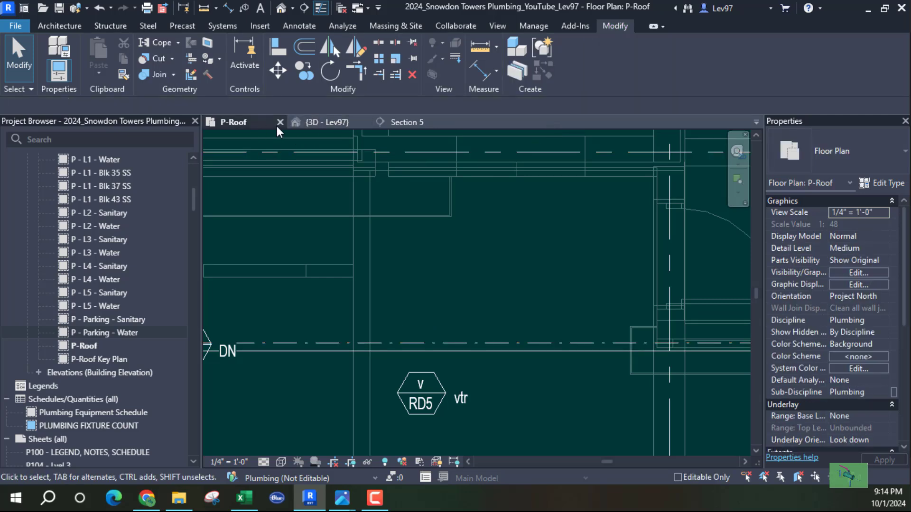
Select the extended cold-water pipe in P-Roof and show it in Section 5, close up at the elbow to the riser
{"action": "left_click", "coordinate": [409, 120]}
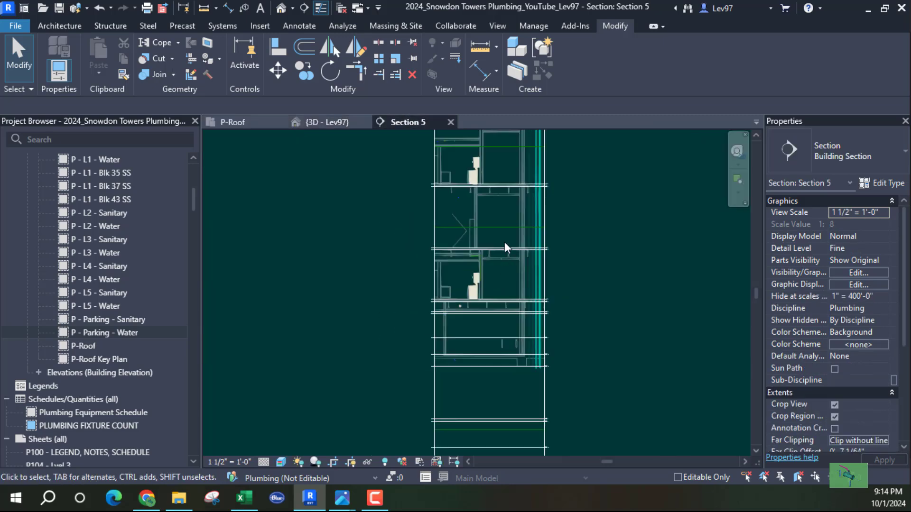
{"action": "scroll", "coordinate": [503, 251], "scroll_direction": "up", "scroll_amount": 5}
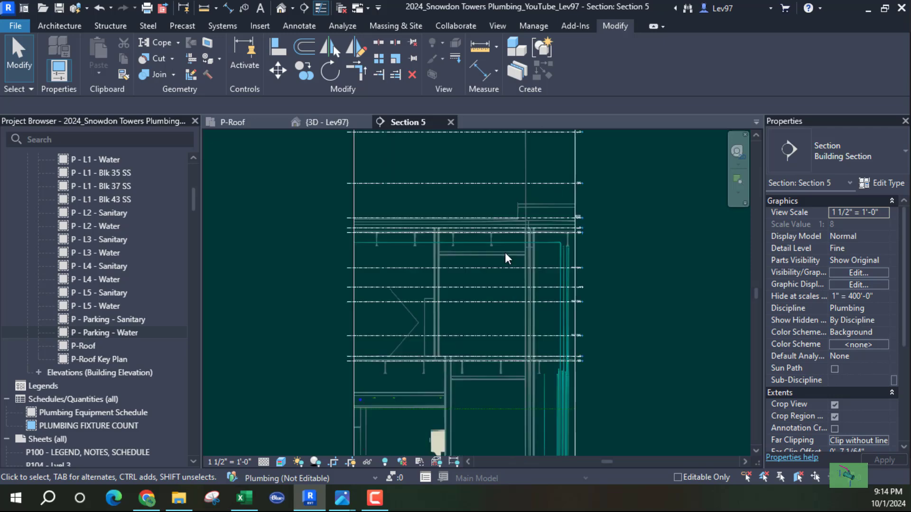
{"action": "left_click", "coordinate": [251, 122]}
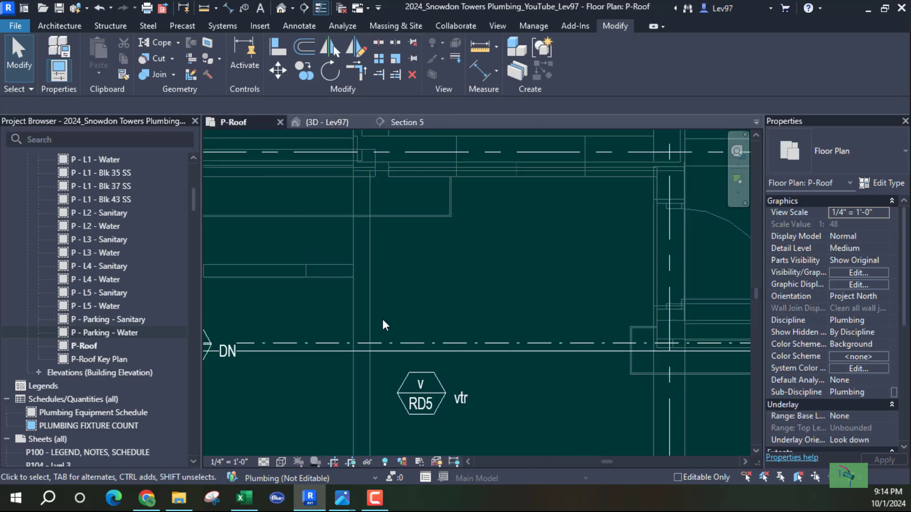
{"action": "left_click", "coordinate": [409, 343]}
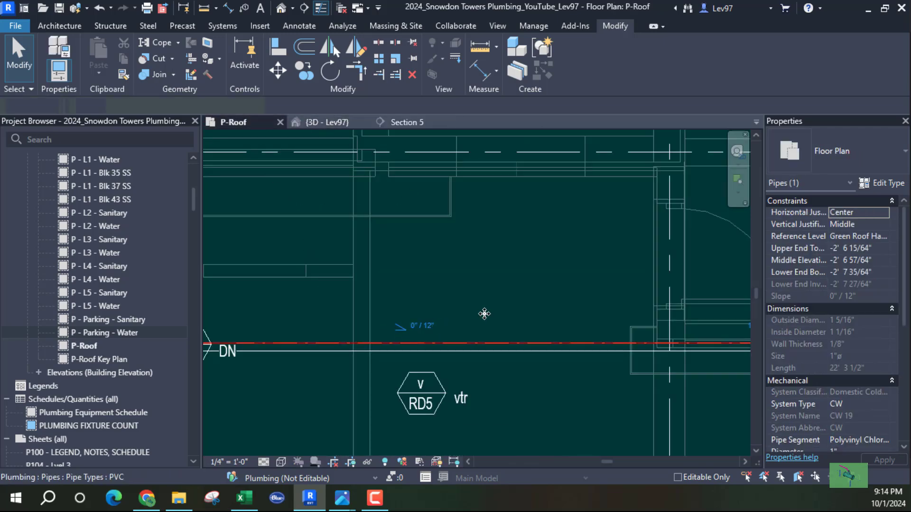
{"action": "left_click", "coordinate": [409, 121]}
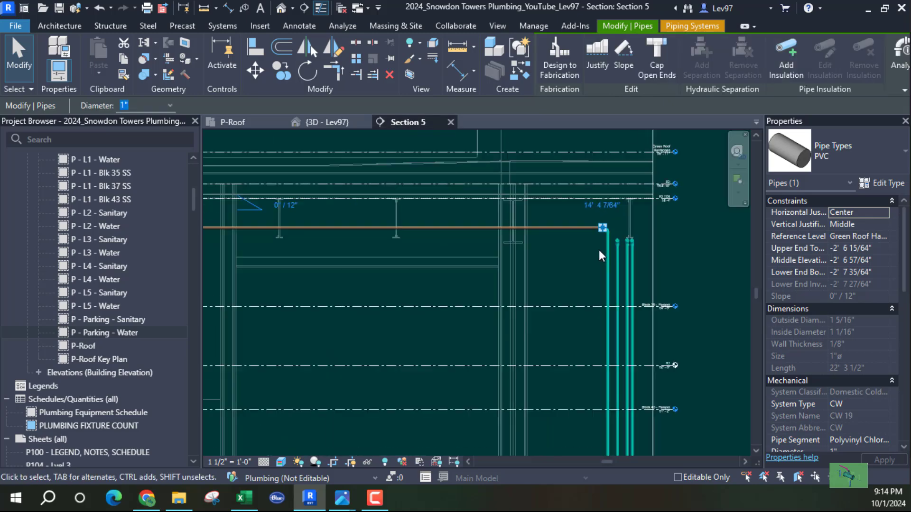
{"action": "scroll", "coordinate": [665, 291], "scroll_direction": "up", "scroll_amount": 5}
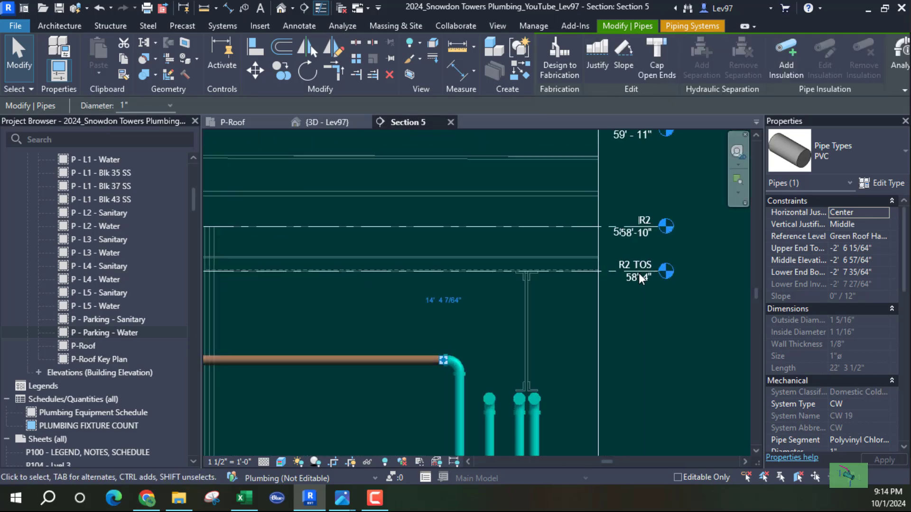
Compare the selected pipe's middle elevation with the Green Roof Hardscape, R2 and R2 TOS levels in Section 5
{"action": "middle_click_drag", "start_coordinate": [672, 294], "coordinate": [693, 406]}
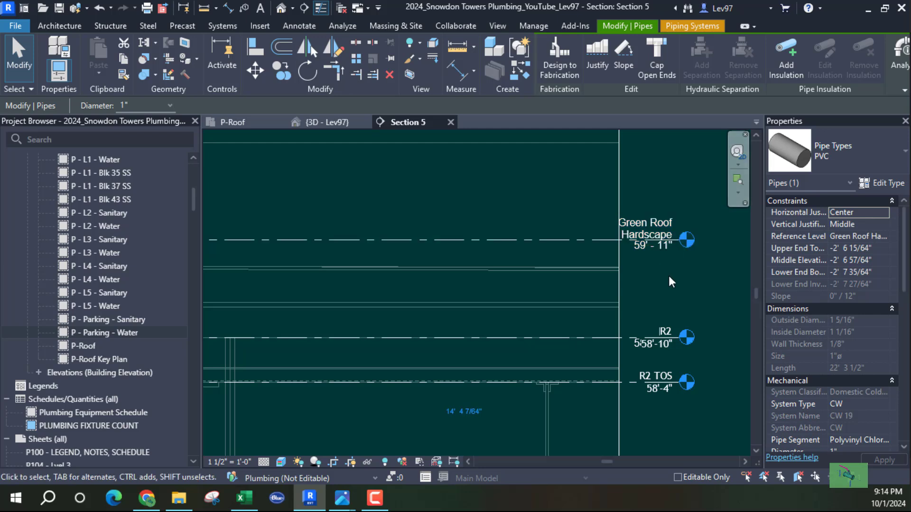
{"action": "scroll", "coordinate": [668, 279], "scroll_direction": "down", "scroll_amount": 1}
{"action": "middle_click_drag", "start_coordinate": [649, 279], "coordinate": [764, 251]}
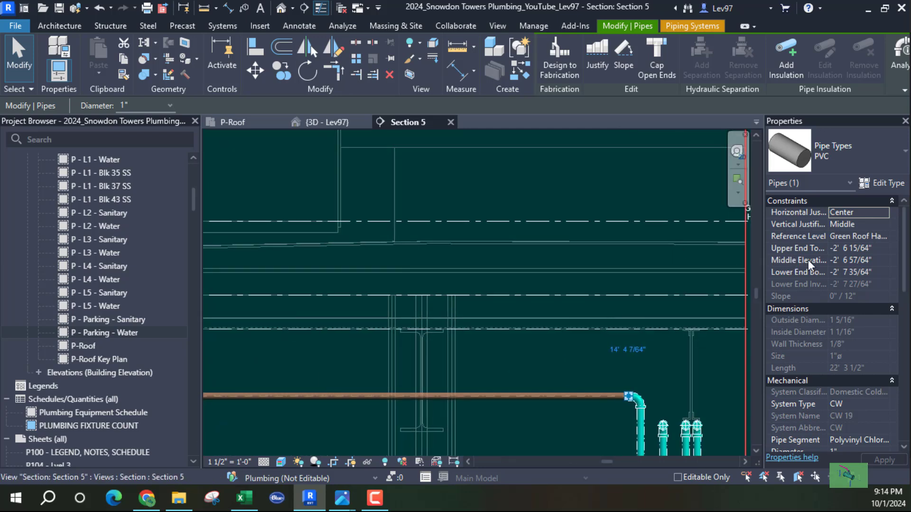
{"action": "middle_click_drag", "start_coordinate": [575, 256], "coordinate": [610, 303]}
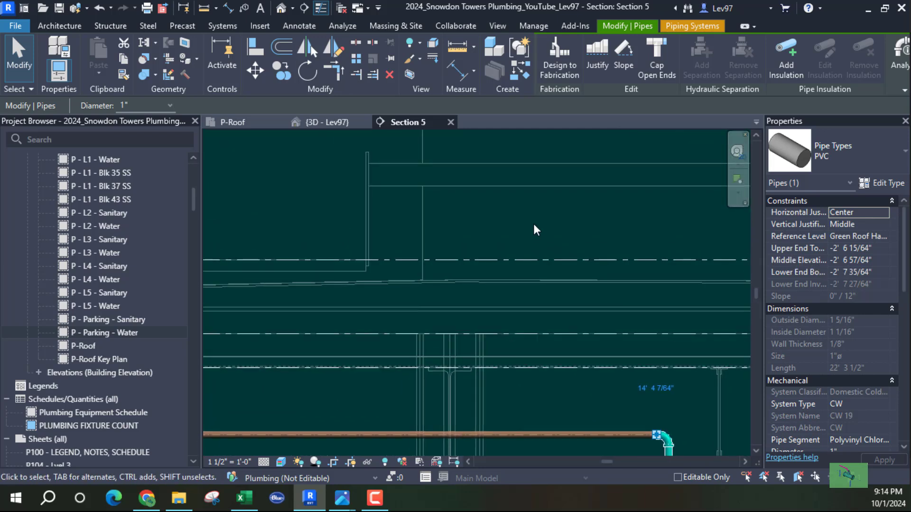
Measure the vertical distance from the Green Roof Hardscape level to the cold-water pipe with a trial detail line in Section 5
{"action": "key", "text": "d"}
{"action": "key", "text": "l"}
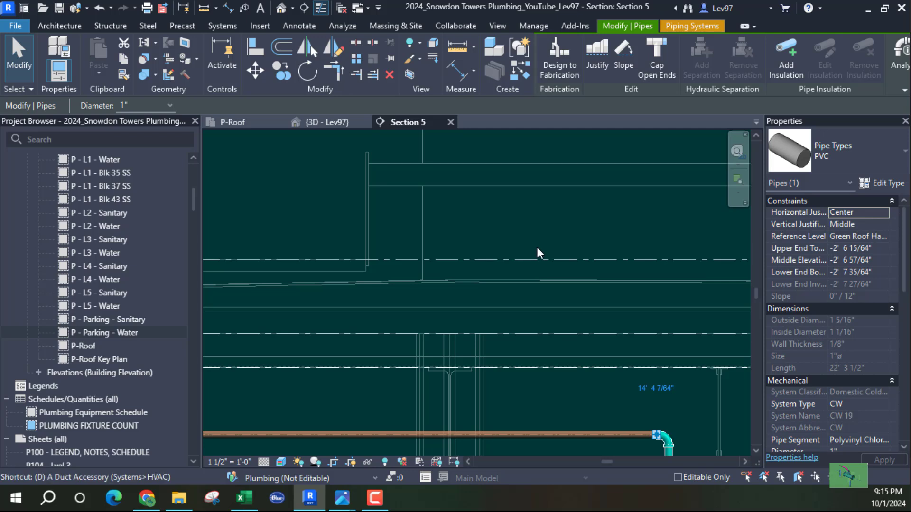
{"action": "left_click", "coordinate": [452, 339]}
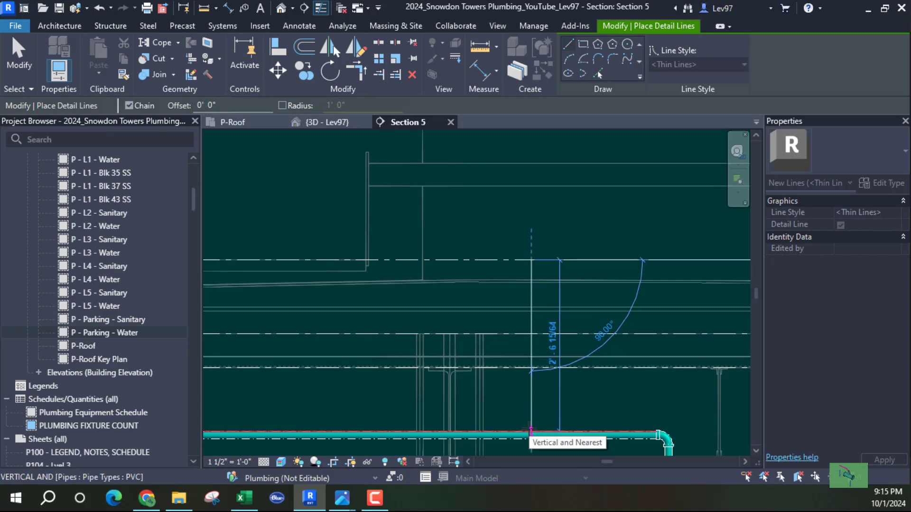
{"action": "key", "text": "Escape"}
{"action": "key", "text": "Escape"}
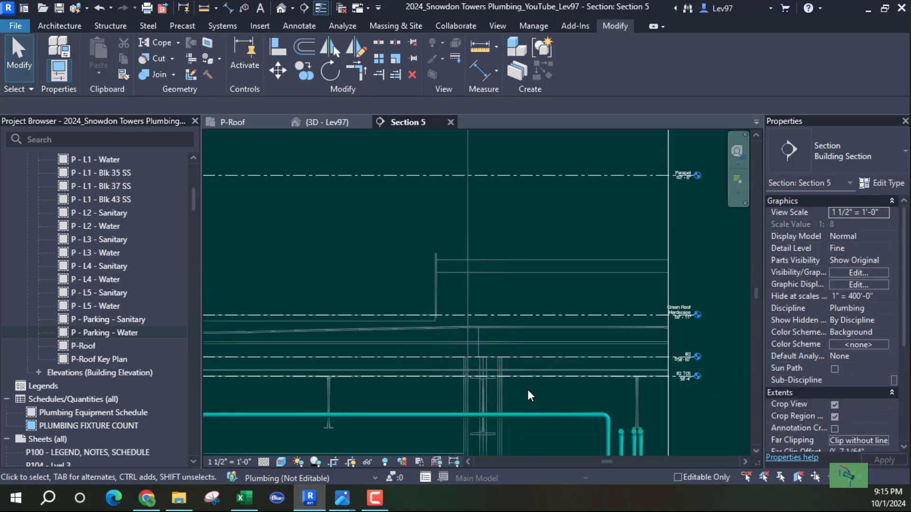
{"action": "scroll", "coordinate": [509, 314], "scroll_direction": "down", "scroll_amount": 3}
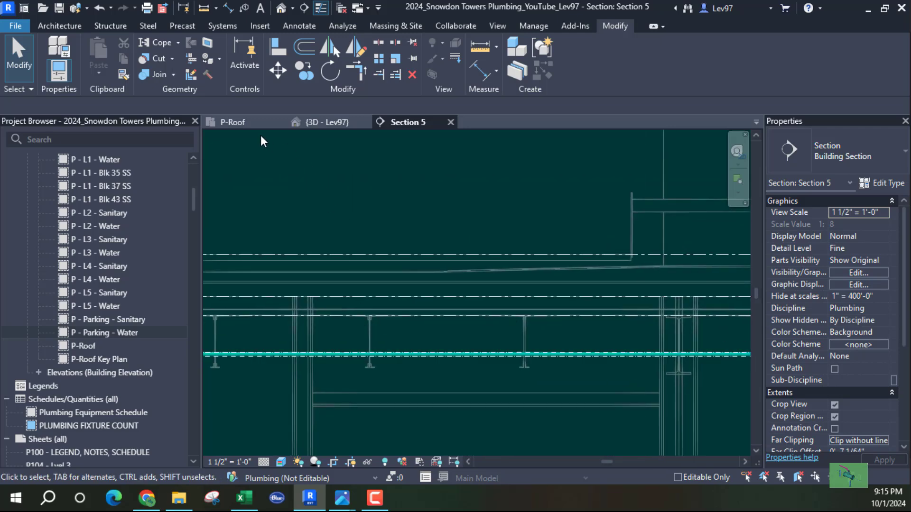
Review in P-Roof the route from the cold-water pipe's open end and riser to the restroom fixtures and water heater WH-1
{"action": "left_click", "coordinate": [264, 121]}
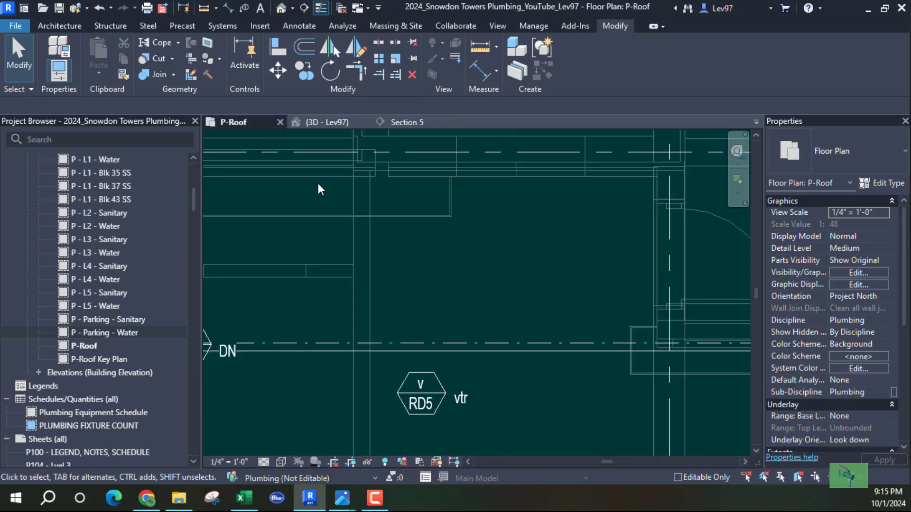
{"action": "middle_click_drag", "start_coordinate": [431, 281], "coordinate": [605, 300]}
{"action": "mouse_move", "coordinate": [371, 330]}
{"action": "middle_mouse_down"}
{"action": "mouse_move", "coordinate": [412, 349]}
{"action": "mouse_move", "coordinate": [457, 353]}
{"action": "middle_mouse_up"}
{"action": "scroll", "coordinate": [434, 324], "scroll_direction": "down", "scroll_amount": 2}
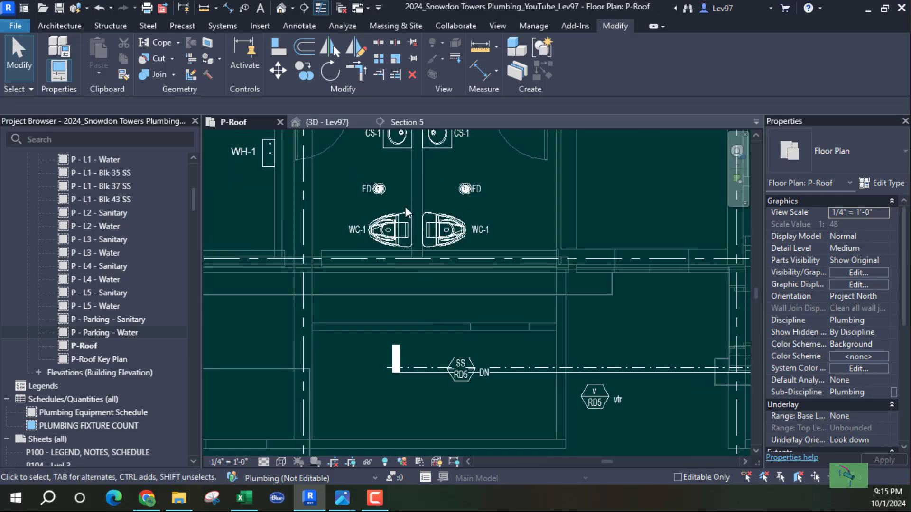
{"action": "middle_click_drag", "start_coordinate": [484, 337], "coordinate": [490, 410]}
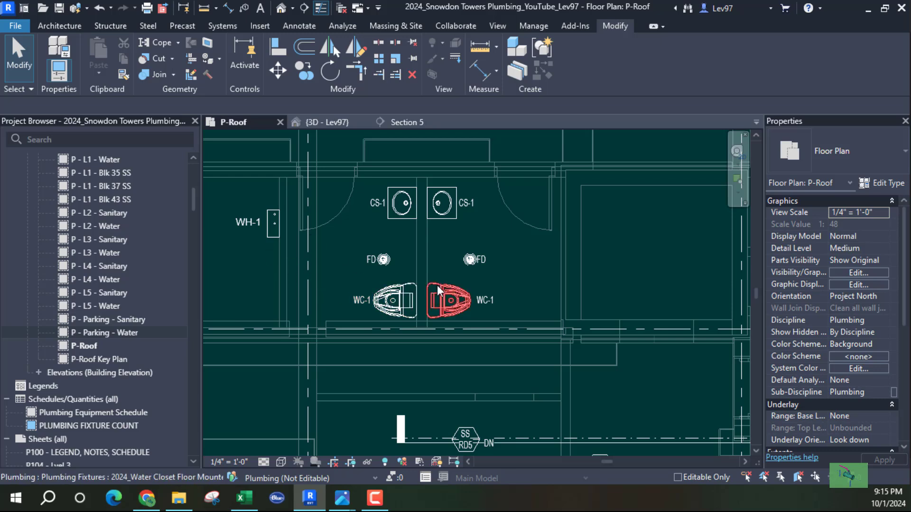
{"action": "middle_click_drag", "start_coordinate": [507, 410], "coordinate": [508, 355]}
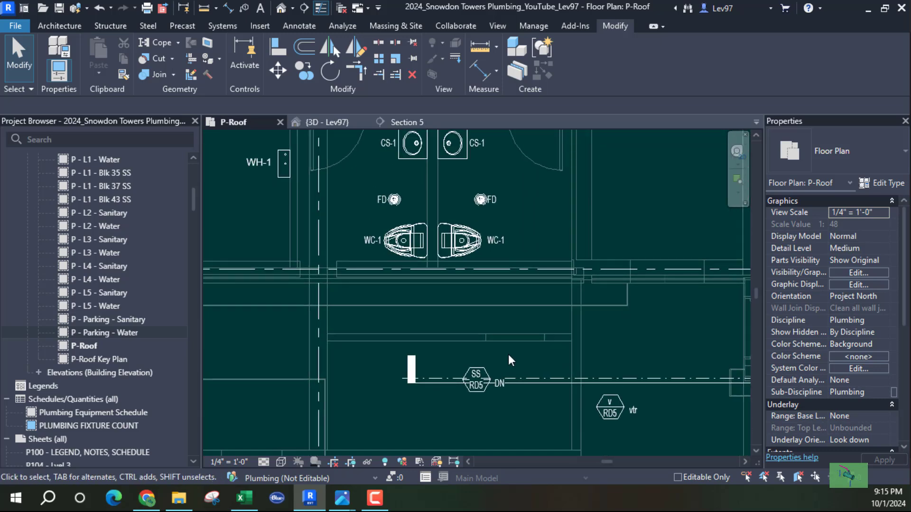
{"action": "left_click", "coordinate": [437, 377]}
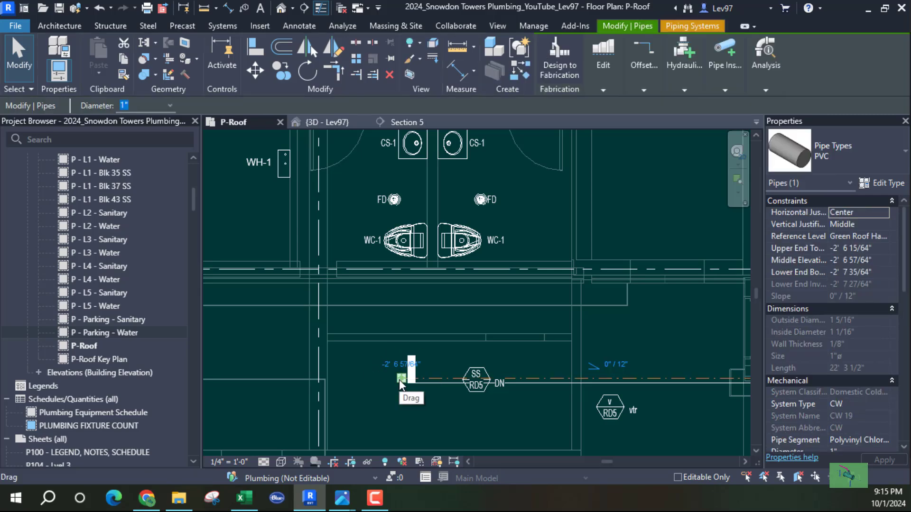
{"action": "left_click", "coordinate": [536, 408]}
{"action": "middle_click_drag", "start_coordinate": [537, 409], "coordinate": [351, 386]}
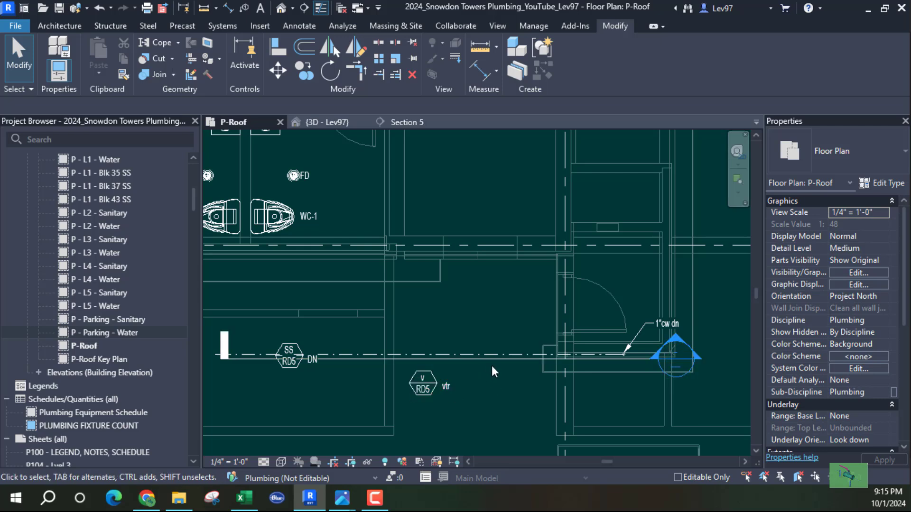
Allow linked models to be selected and identify the structural joist crossed by the pipe in Section 5
{"action": "left_click", "coordinate": [407, 124]}
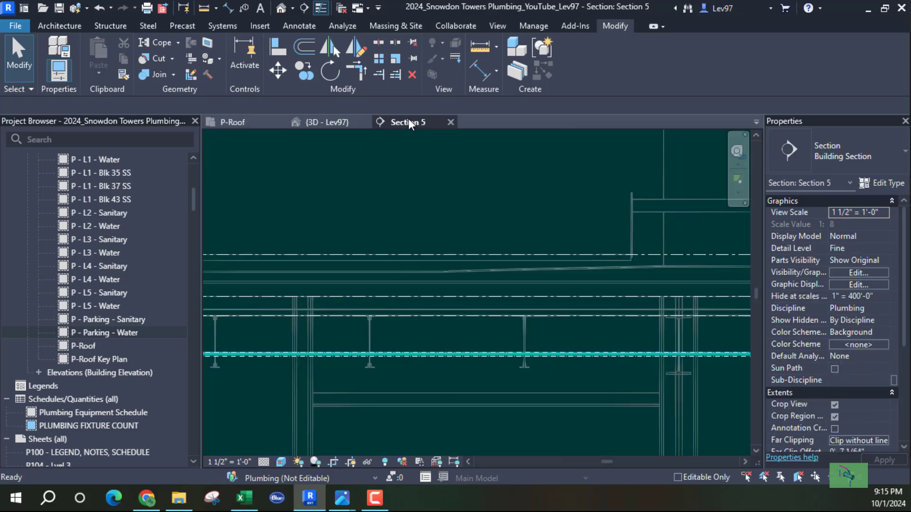
{"action": "middle_click_drag", "start_coordinate": [459, 212], "coordinate": [517, 189]}
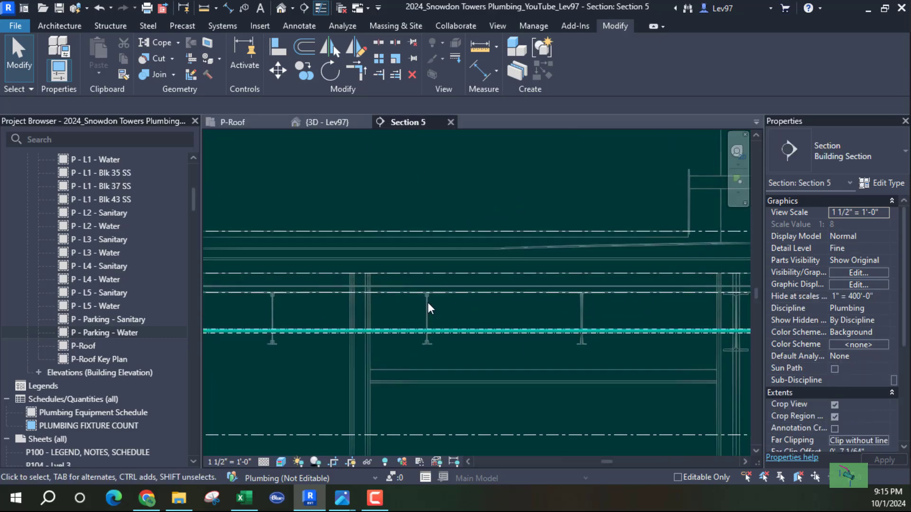
{"action": "left_click", "coordinate": [747, 477]}
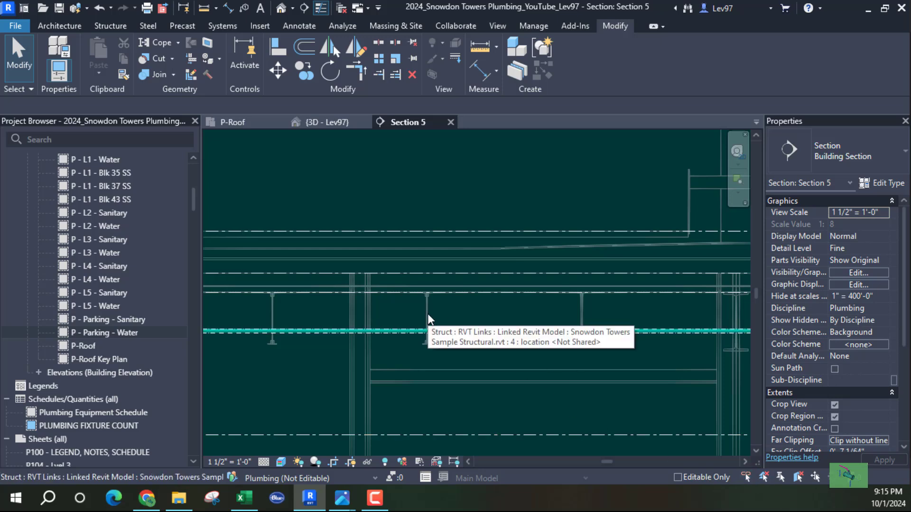
{"action": "key", "text": "Tab"}
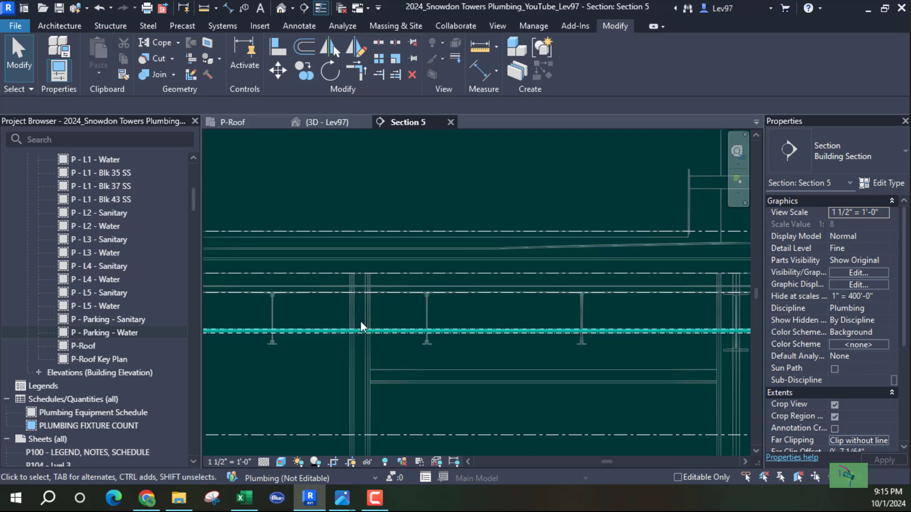
Examine the pipe's full run through the joists in Section 5, from its cropped end toward the riser
{"action": "scroll", "coordinate": [388, 335], "scroll_direction": "down", "scroll_amount": 2}
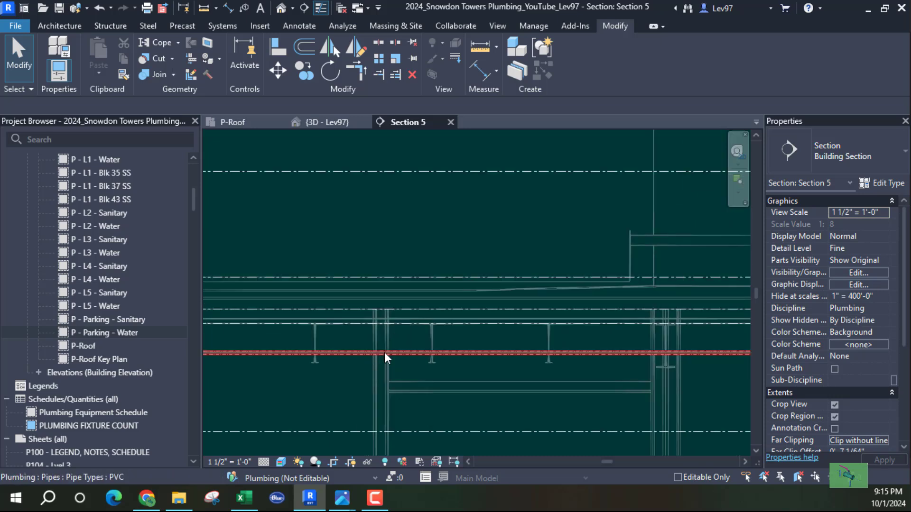
{"action": "middle_click_drag", "start_coordinate": [385, 351], "coordinate": [508, 373]}
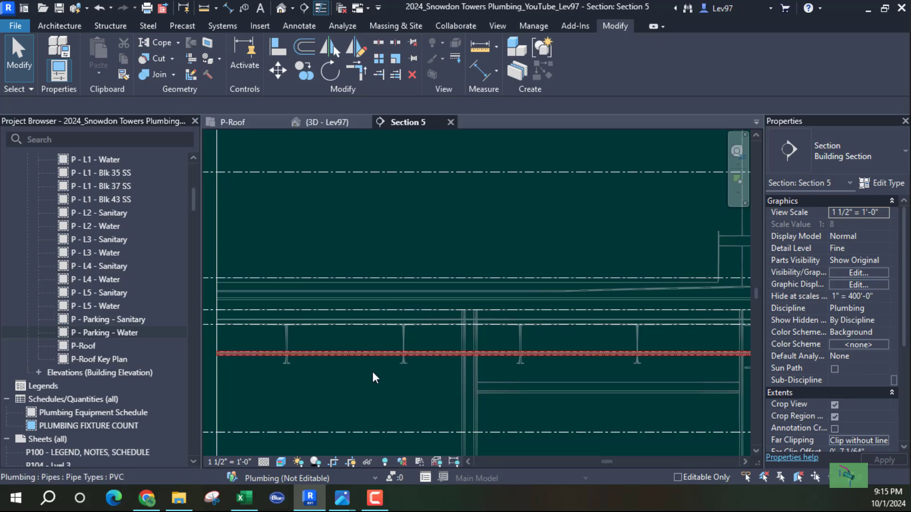
{"action": "middle_click_drag", "start_coordinate": [378, 371], "coordinate": [467, 350]}
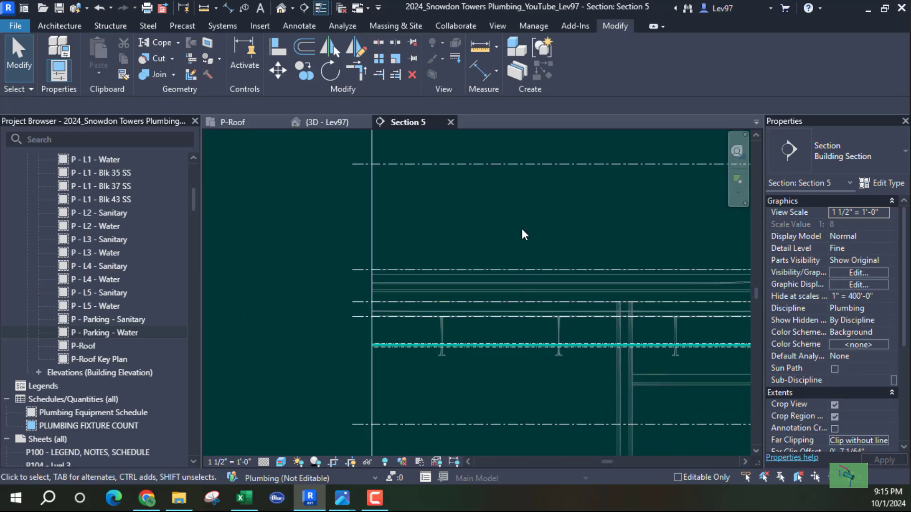
{"action": "middle_click_drag", "start_coordinate": [554, 285], "coordinate": [377, 328]}
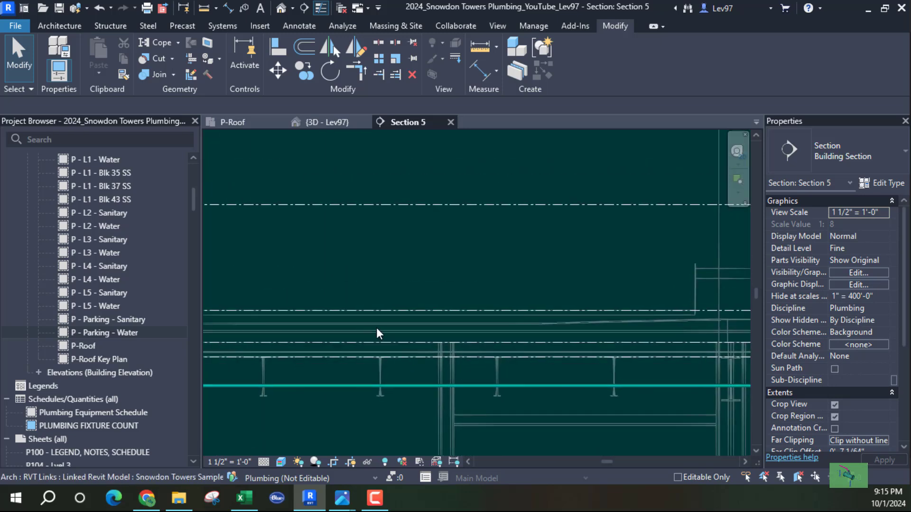
Turn on the Snowdon Towers Sample Structural.rvt link in the {3D - Lev97} view
{"action": "left_click", "coordinate": [335, 118]}
{"action": "scroll", "coordinate": [440, 274], "scroll_direction": "down", "scroll_amount": 6}
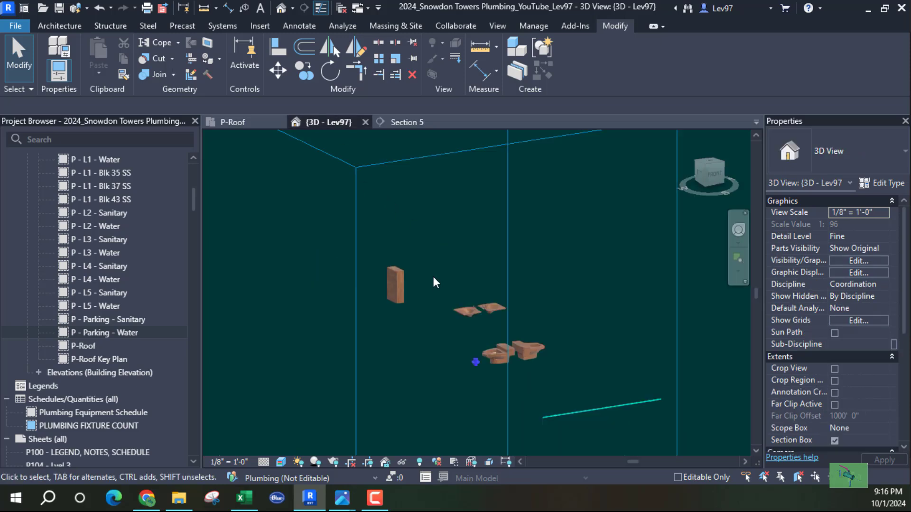
{"action": "middle_click_drag", "start_coordinate": [515, 253], "coordinate": [514, 260]}
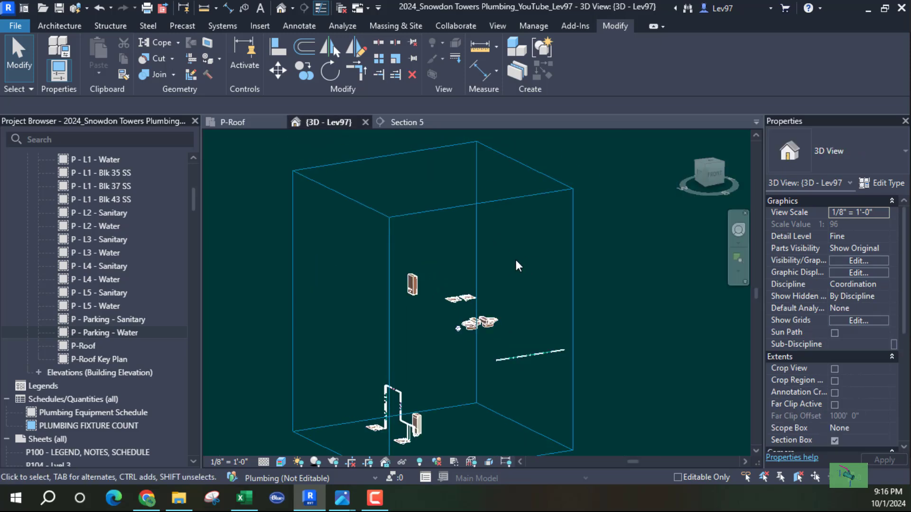
{"action": "left_click", "coordinate": [845, 261]}
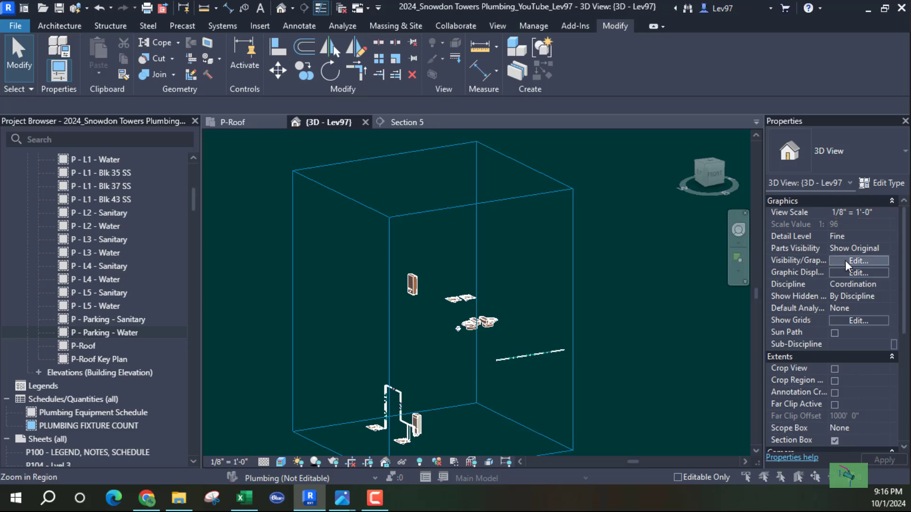
{"action": "left_click", "coordinate": [614, 97]}
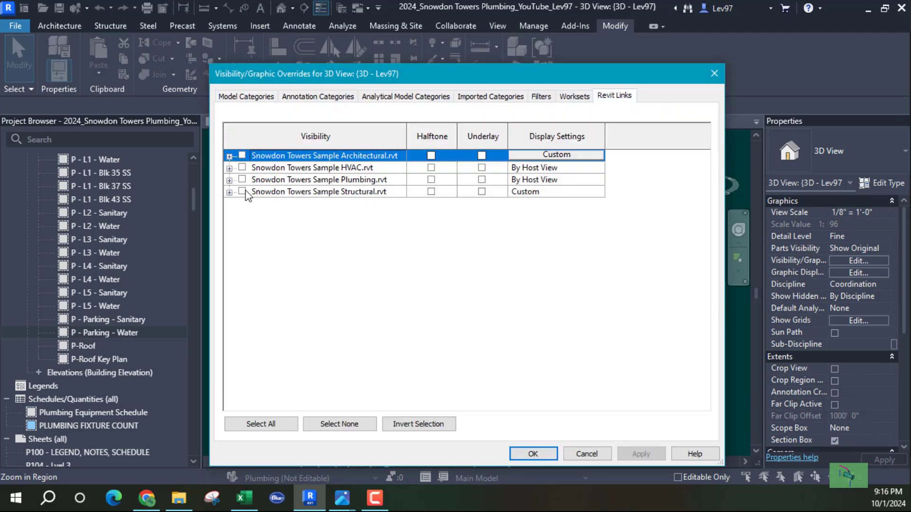
{"action": "left_click", "coordinate": [242, 192]}
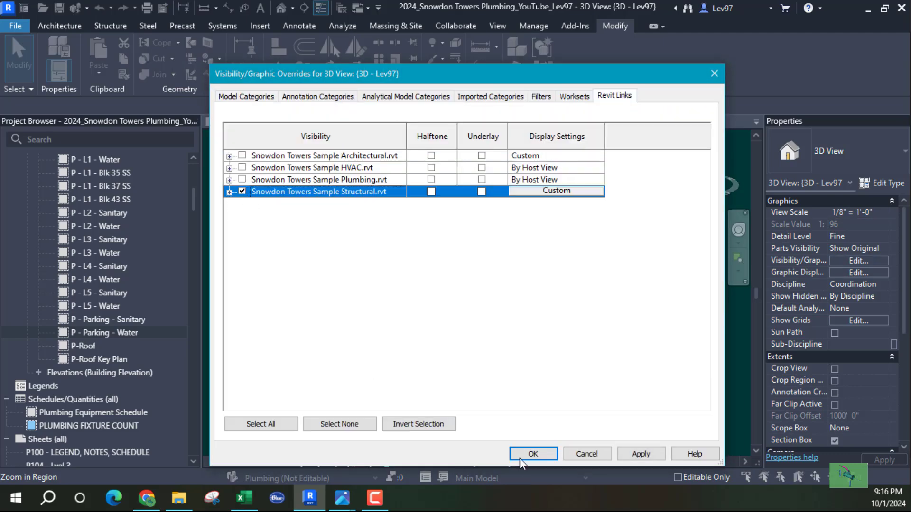
{"action": "left_click", "coordinate": [533, 454]}
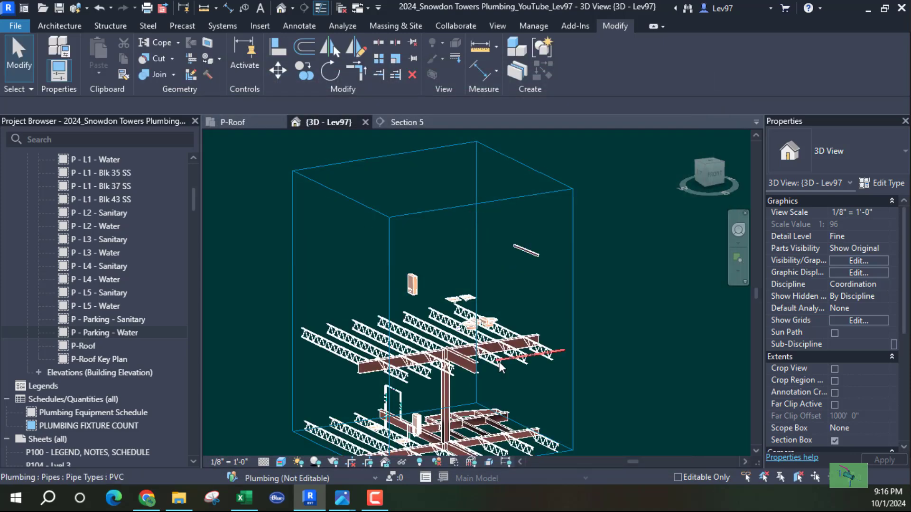
Inspect how the cold-water pipe passes through the open-web joists in 3D and undo the structural link's display
{"action": "scroll", "coordinate": [500, 351], "scroll_direction": "up", "scroll_amount": 5}
{"action": "middle_click_drag", "start_coordinate": [556, 403], "coordinate": [358, 349], "text": "shift"}
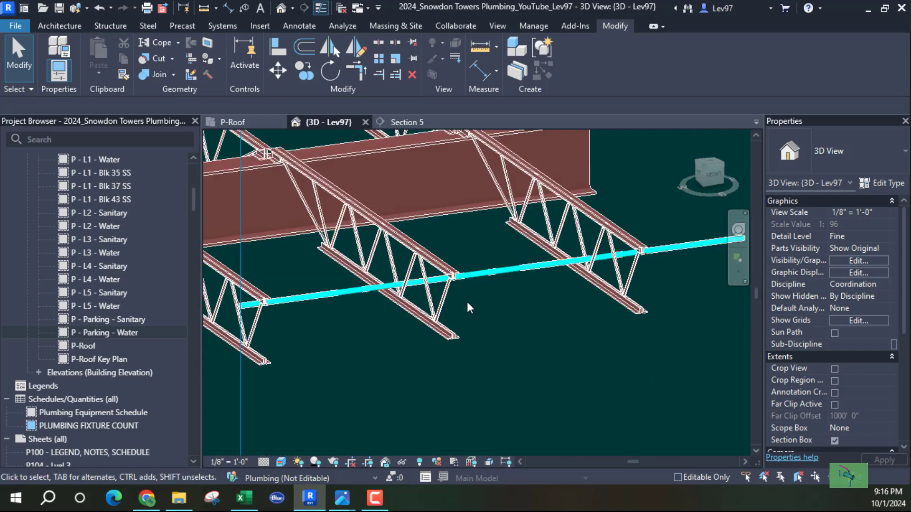
{"action": "middle_click_drag", "start_coordinate": [554, 310], "coordinate": [498, 303], "text": "shift"}
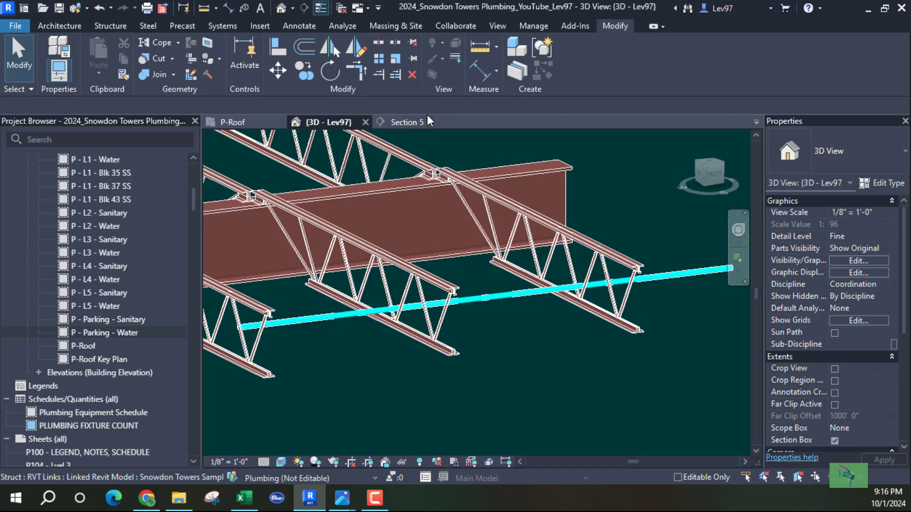
{"action": "left_click", "coordinate": [99, 8]}
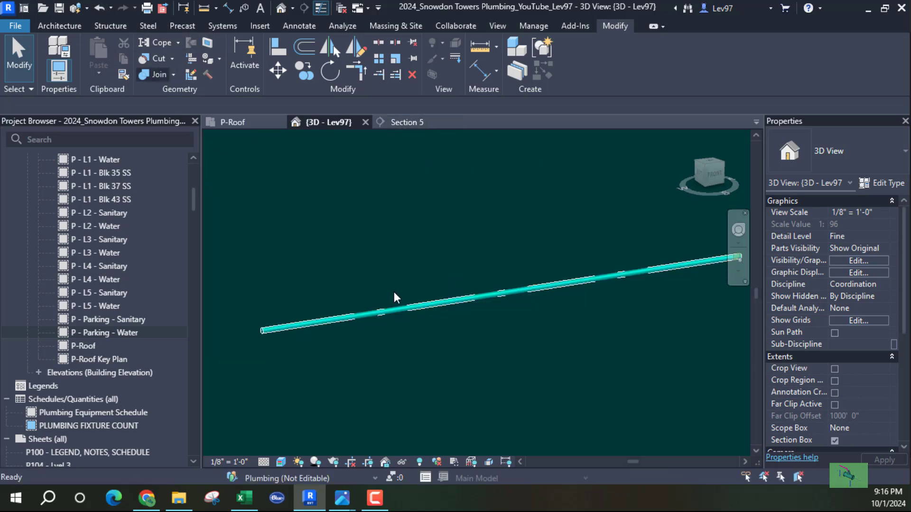
{"action": "scroll", "coordinate": [463, 343], "scroll_direction": "down", "scroll_amount": 2}
Turn on the Snowdon Towers Sample HVAC.rvt link in the P-Roof plan
{"action": "left_click", "coordinate": [231, 122]}
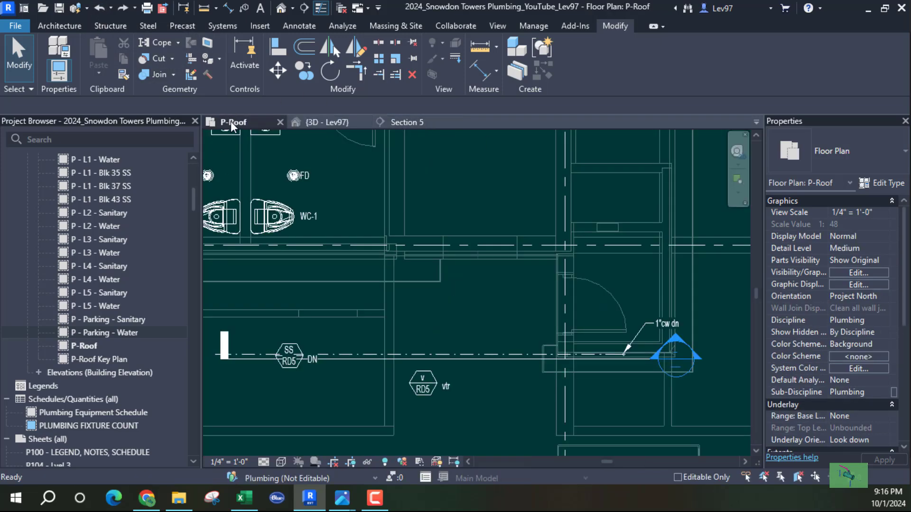
{"action": "scroll", "coordinate": [471, 316], "scroll_direction": "up", "scroll_amount": 3}
{"action": "middle_click_drag", "start_coordinate": [373, 333], "coordinate": [395, 329]}
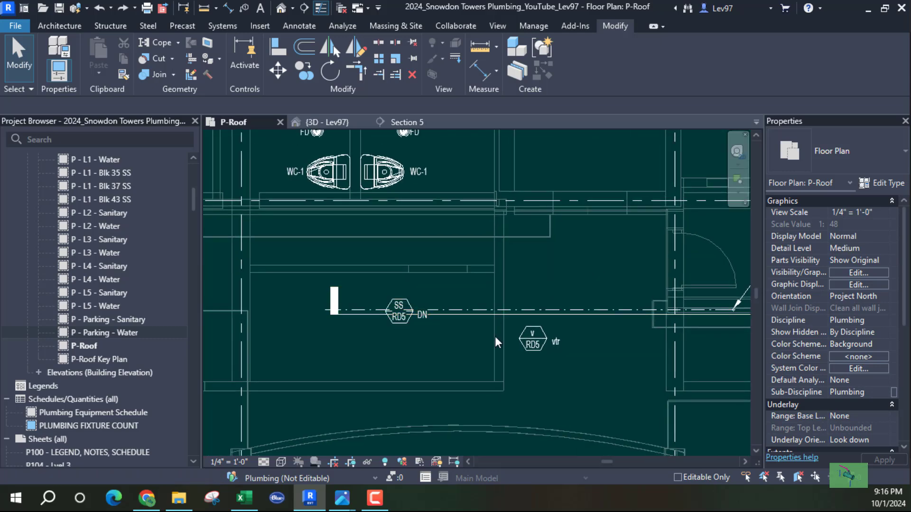
{"action": "left_click", "coordinate": [856, 273]}
{"action": "left_click", "coordinate": [616, 96]}
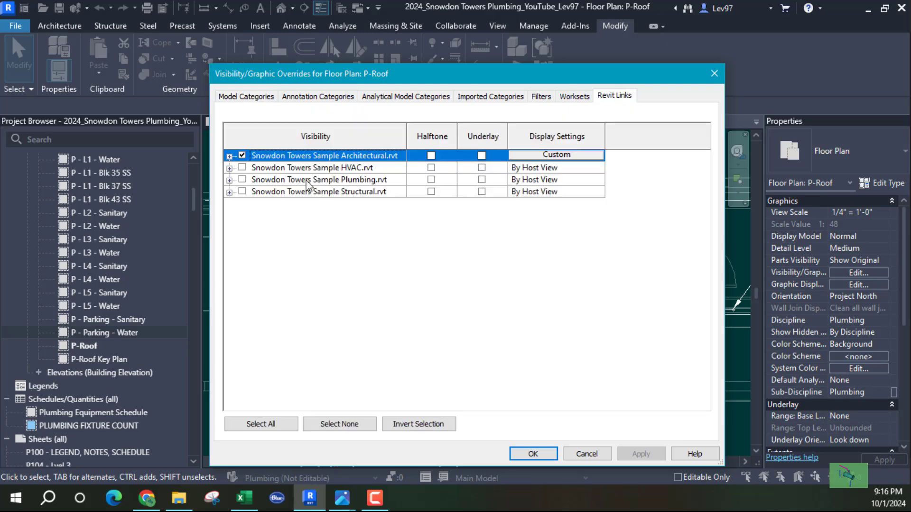
{"action": "left_click", "coordinate": [242, 168]}
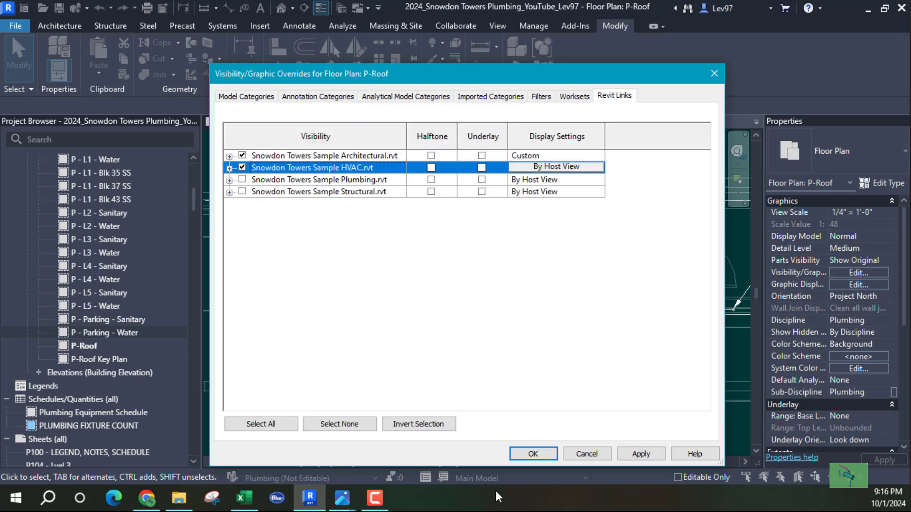
{"action": "left_click", "coordinate": [533, 454]}
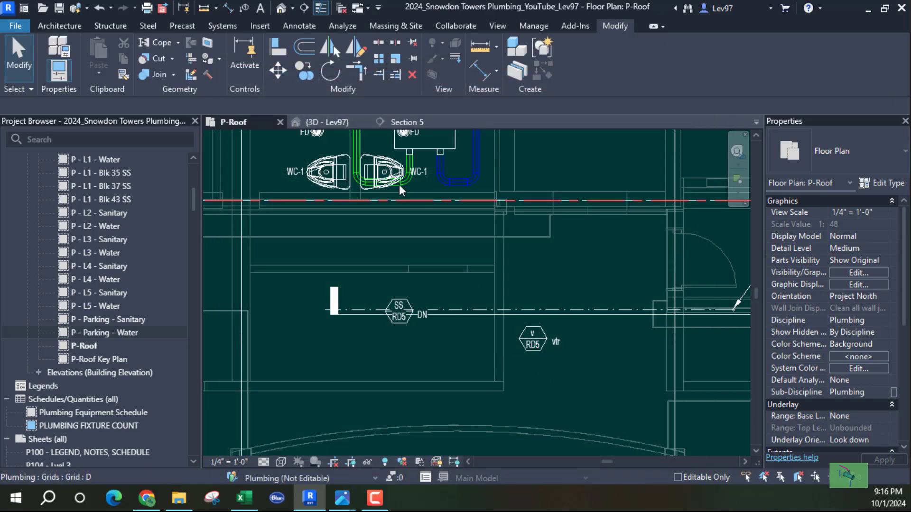
Check the HVAC ducts and equipment around the restroom fixtures in P-Roof and undo the HVAC link's display
{"action": "middle_click_drag", "start_coordinate": [497, 169], "coordinate": [456, 331]}
{"action": "middle_click_drag", "start_coordinate": [532, 325], "coordinate": [549, 255]}
{"action": "middle_click_drag", "start_coordinate": [339, 213], "coordinate": [343, 226]}
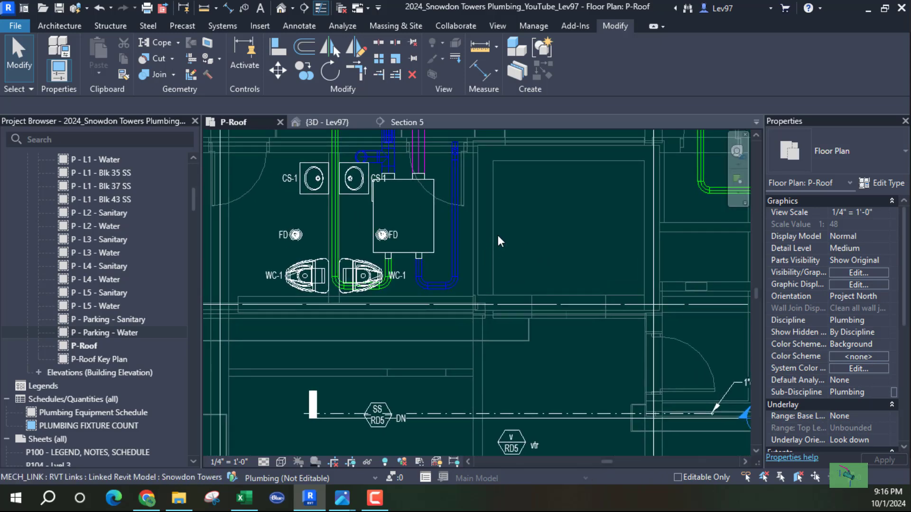
{"action": "left_click", "coordinate": [99, 8]}
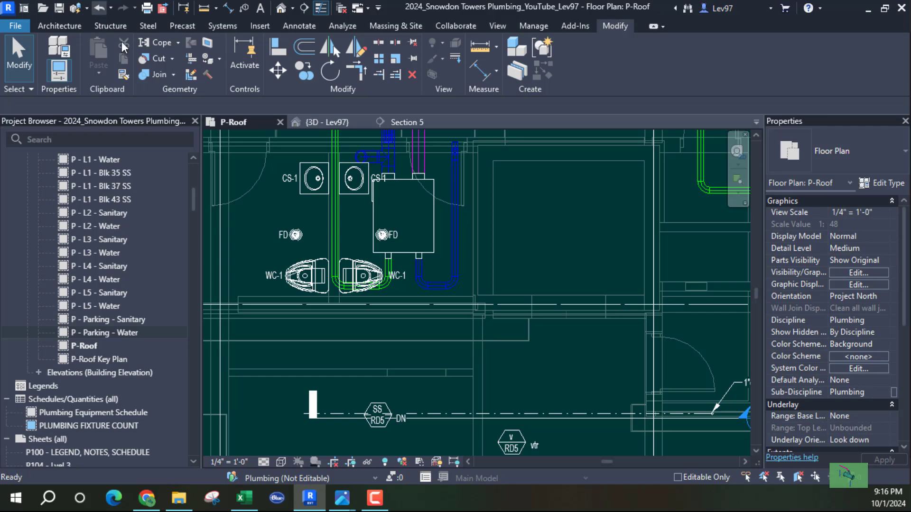
{"action": "middle_click_drag", "start_coordinate": [497, 365], "coordinate": [524, 332]}
{"action": "scroll", "coordinate": [323, 361], "scroll_direction": "up", "scroll_amount": 2}
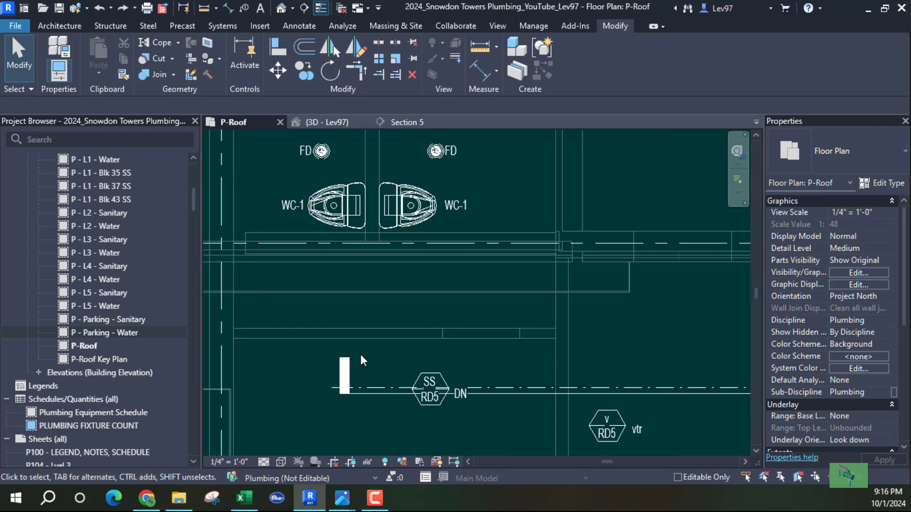
Continue the 1" cold-water pipe from its open end with a perpendicular run about 4'-6" long toward the restroom wall
{"action": "left_click", "coordinate": [373, 386]}
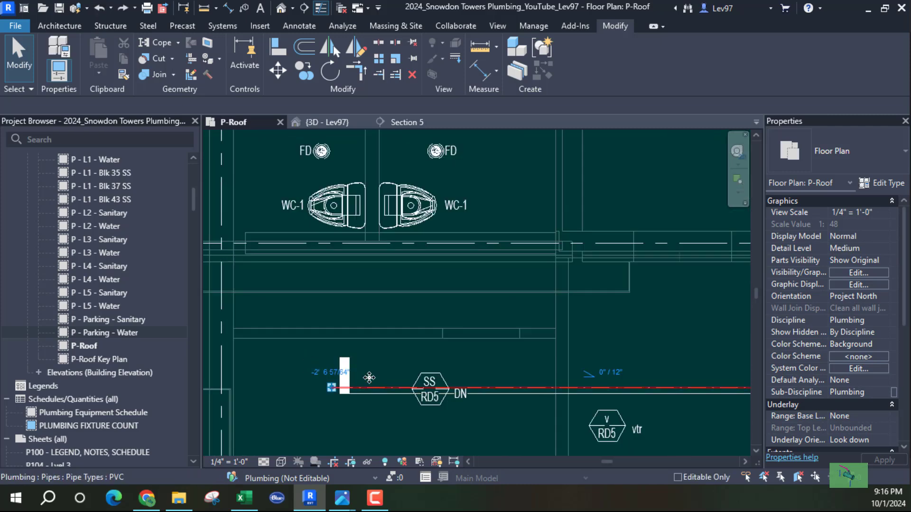
{"action": "right_click", "coordinate": [331, 389]}
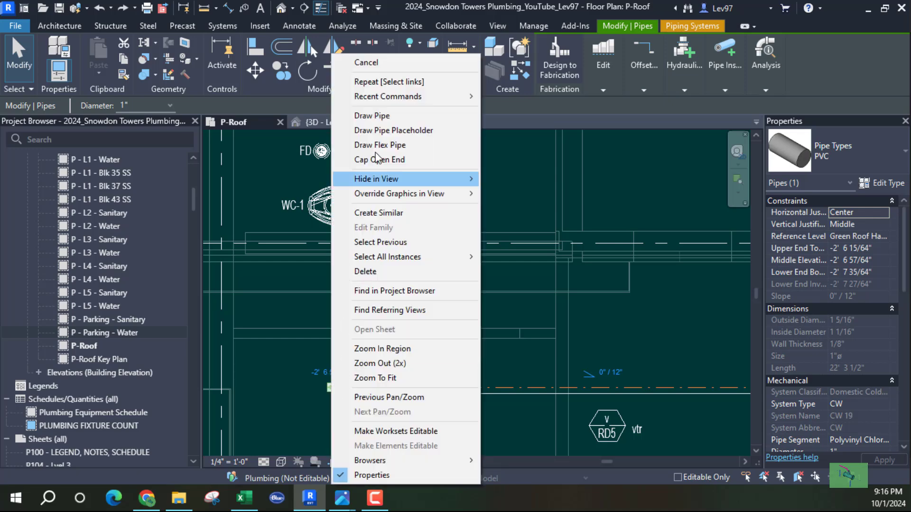
{"action": "left_click", "coordinate": [376, 116]}
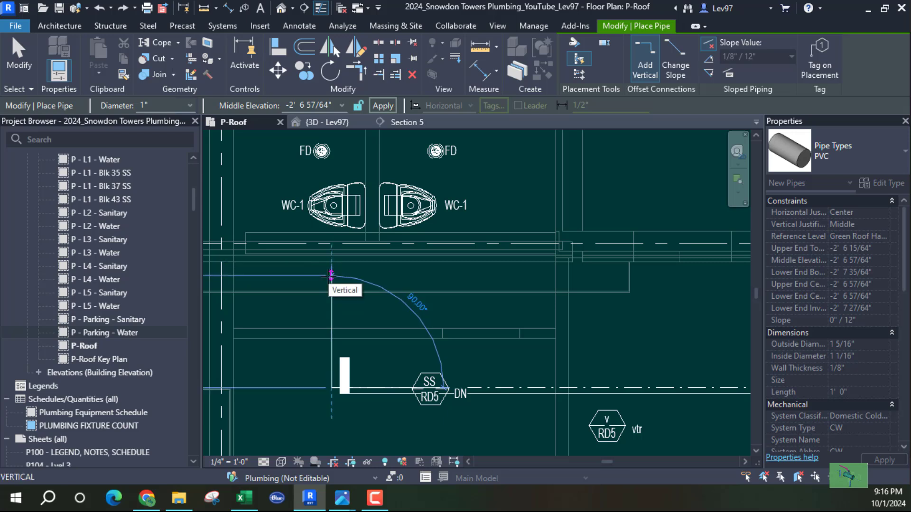
{"action": "left_click", "coordinate": [331, 274]}
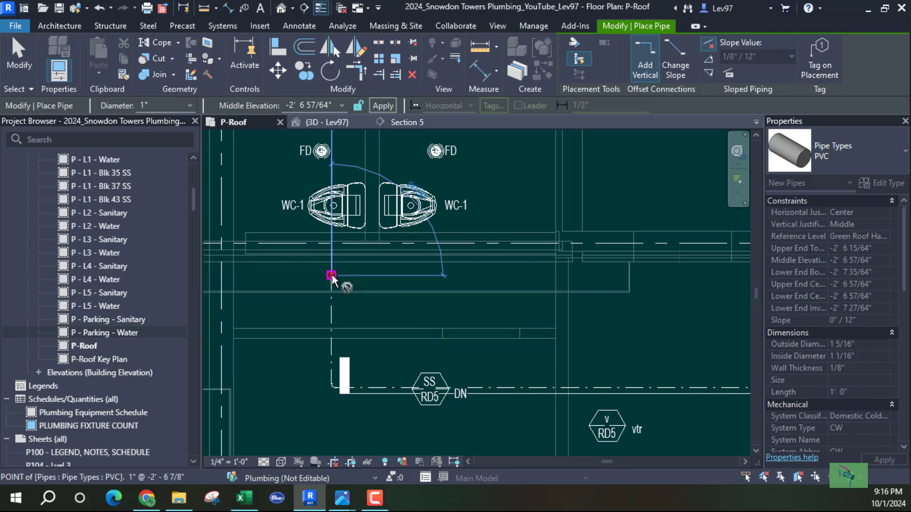
{"action": "key", "text": "Escape"}
{"action": "key", "text": "Escape"}
Turn on the visibility of the Sanitary Building and Sanitary - Vent filters in the P-Roof plan
{"action": "middle_click_drag", "start_coordinate": [524, 363], "coordinate": [514, 328]}
{"action": "scroll", "coordinate": [271, 369], "scroll_direction": "up", "scroll_amount": 4}
{"action": "scroll", "coordinate": [503, 441], "scroll_direction": "down", "scroll_amount": 5}
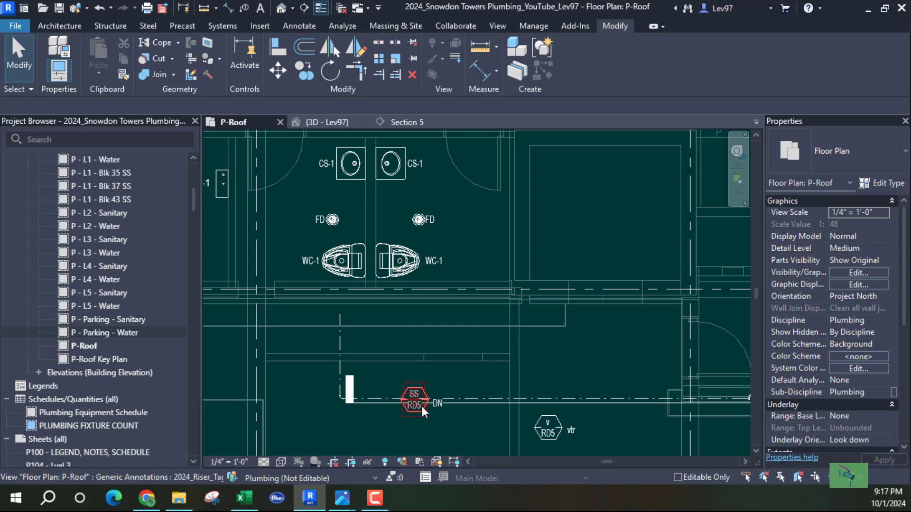
{"action": "middle_click_drag", "start_coordinate": [457, 379], "coordinate": [427, 361]}
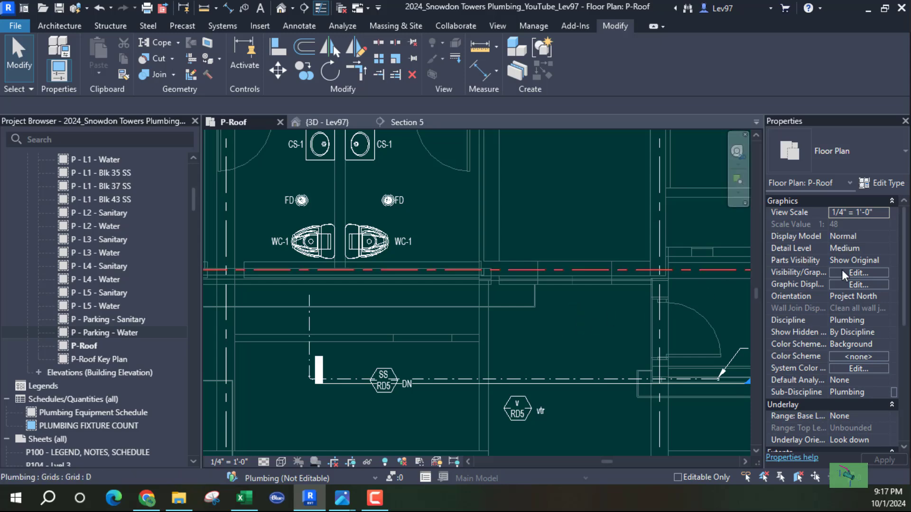
{"action": "left_click", "coordinate": [857, 274]}
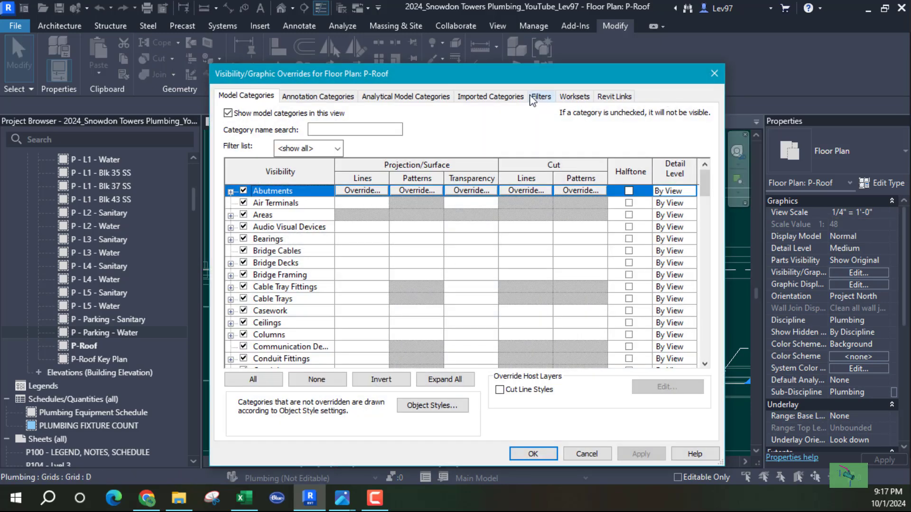
{"action": "left_click", "coordinate": [541, 97]}
{"action": "left_click", "coordinate": [387, 181]}
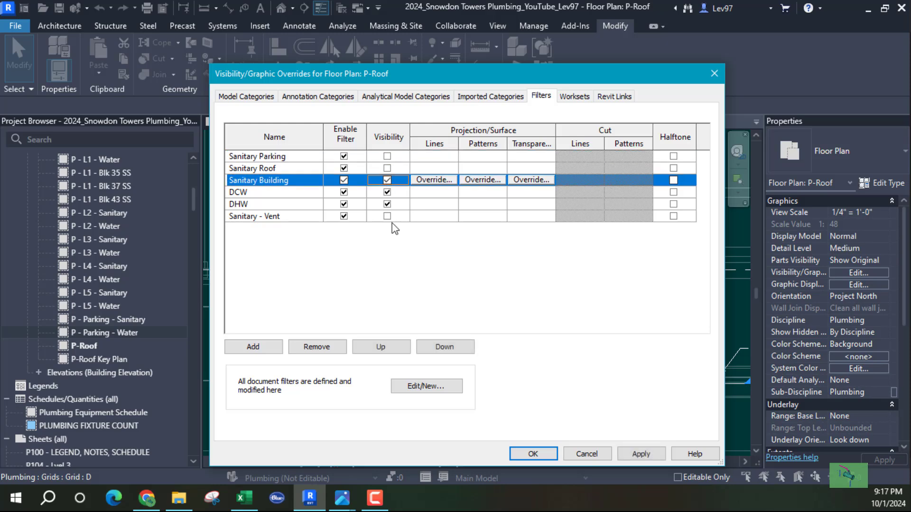
{"action": "left_click", "coordinate": [387, 216]}
{"action": "left_click", "coordinate": [545, 459]}
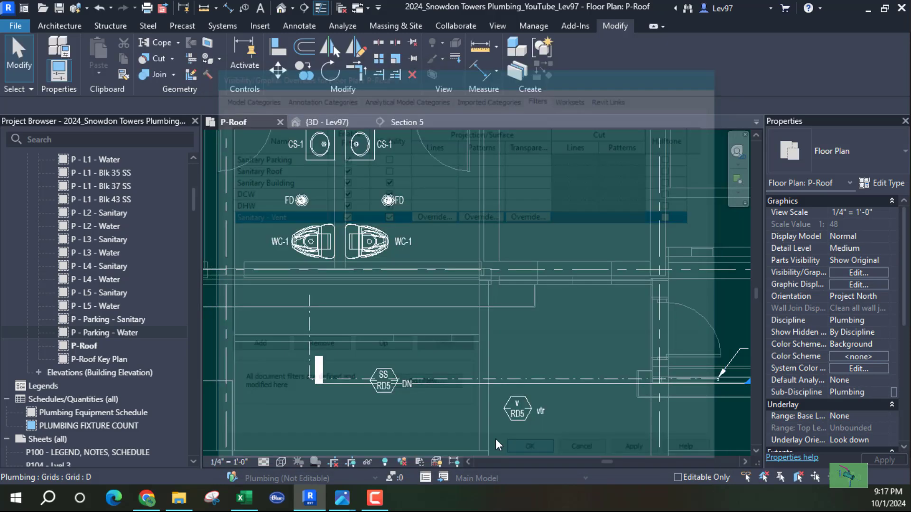
Check the sanitary and vent pipes near the new cold-water run and undo the change to the filters' visibility
{"action": "scroll", "coordinate": [370, 370], "scroll_direction": "up", "scroll_amount": 2}
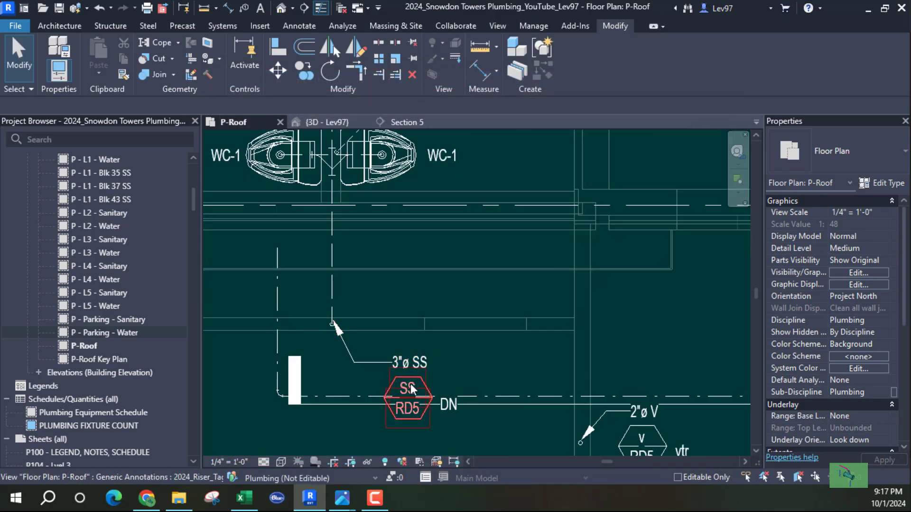
{"action": "middle_click_drag", "start_coordinate": [630, 422], "coordinate": [529, 248]}
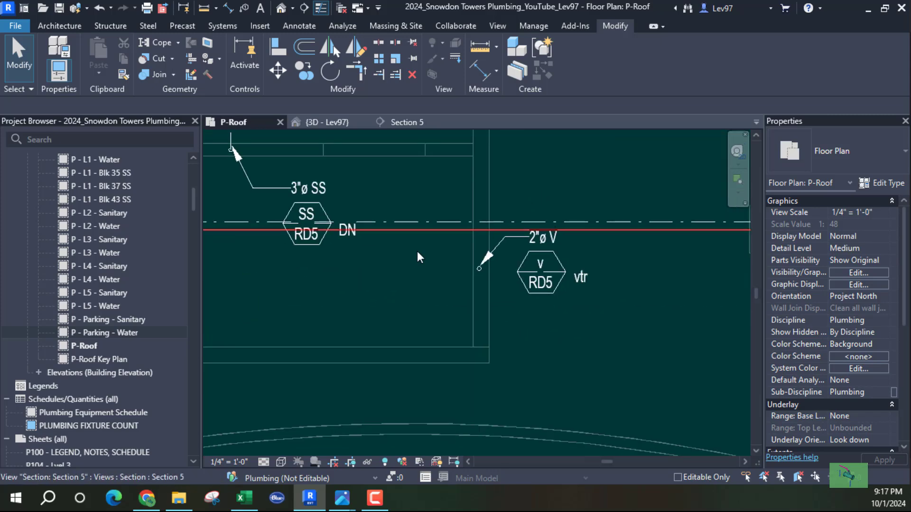
{"action": "scroll", "coordinate": [315, 280], "scroll_direction": "down", "scroll_amount": 2}
{"action": "middle_click_drag", "start_coordinate": [315, 279], "coordinate": [439, 338]}
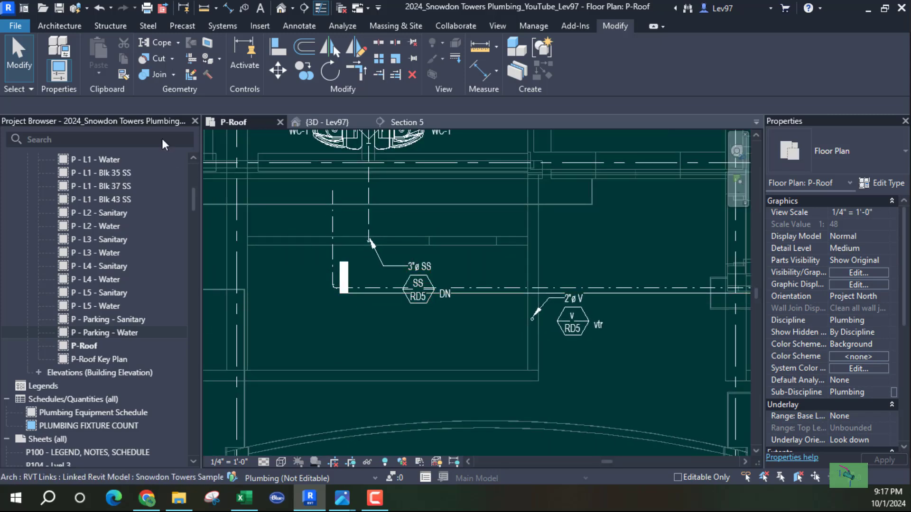
{"action": "left_click", "coordinate": [99, 8]}
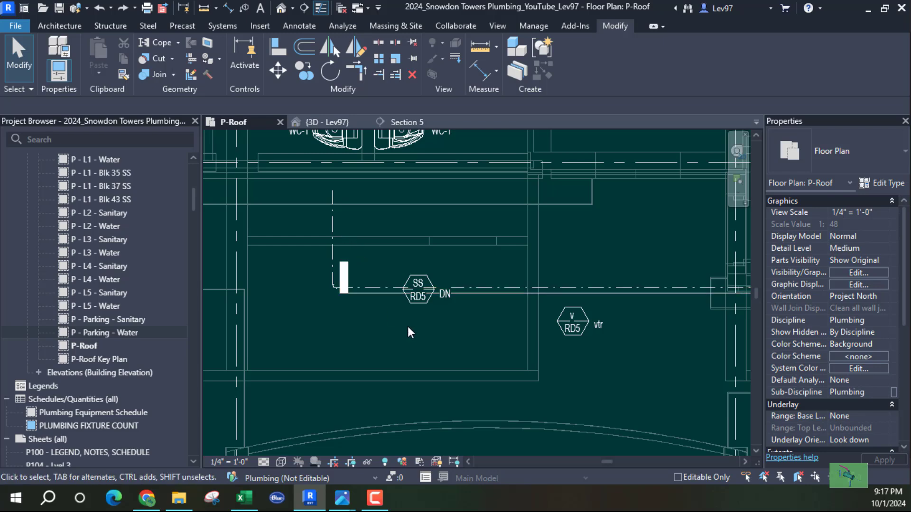
Move the Section 5 line toward the restrooms so that it crosses the new cold-water pipe run
{"action": "middle_click_drag", "start_coordinate": [444, 394], "coordinate": [447, 399]}
{"action": "scroll", "coordinate": [362, 280], "scroll_direction": "up", "scroll_amount": 3}
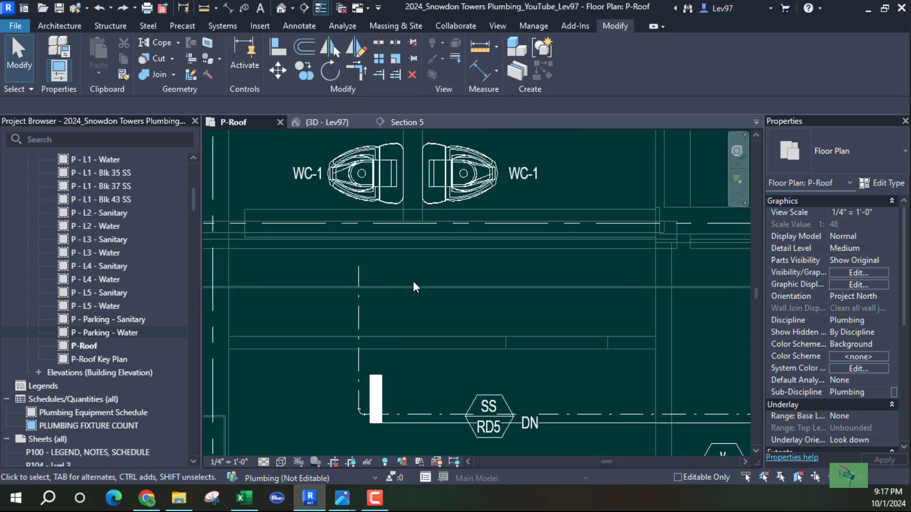
{"action": "middle_click_drag", "start_coordinate": [407, 314], "coordinate": [354, 361]}
{"action": "middle_click_drag", "start_coordinate": [362, 315], "coordinate": [523, 298]}
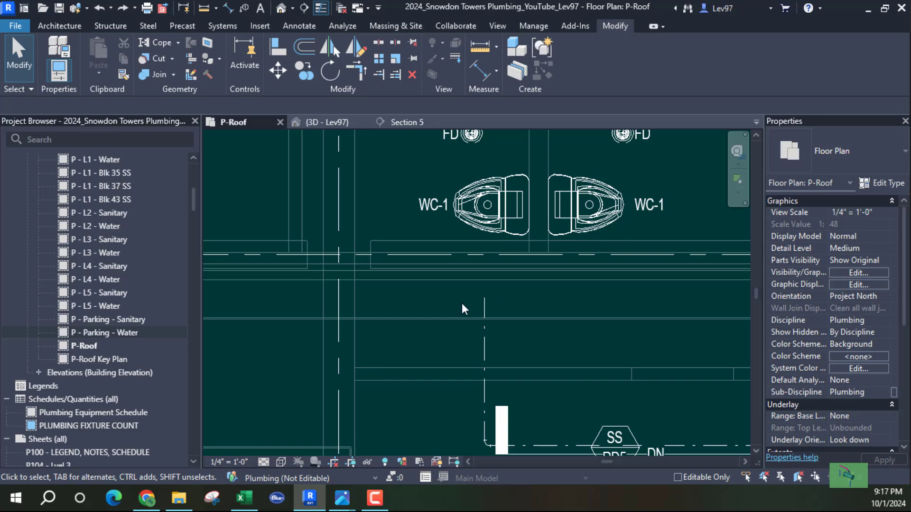
{"action": "left_click", "coordinate": [484, 304]}
{"action": "middle_click_drag", "start_coordinate": [538, 308], "coordinate": [359, 222]}
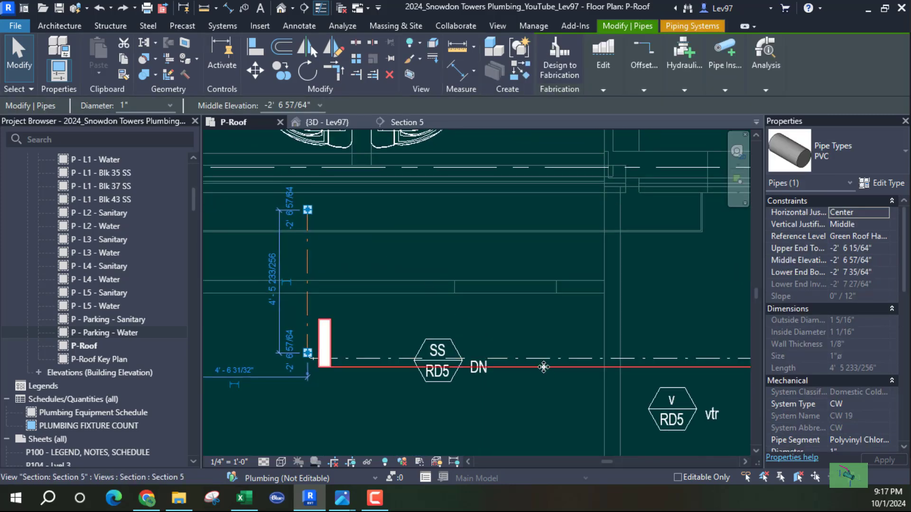
{"action": "left_click_drag", "start_coordinate": [542, 367], "coordinate": [309, 262]}
Rotate the Section 5 line 90° and place it parallel to the new cold-water run, just beside the pipe
{"action": "middle_click_drag", "start_coordinate": [377, 272], "coordinate": [374, 345]}
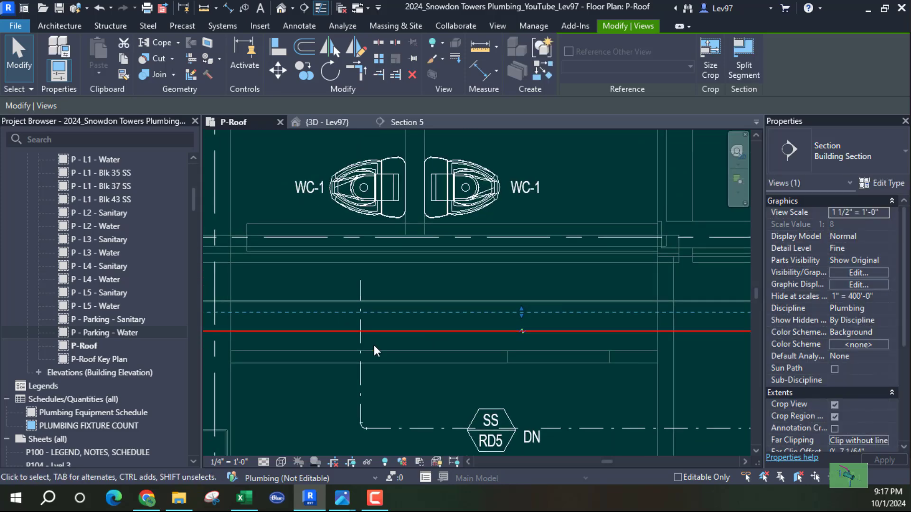
{"action": "scroll", "coordinate": [374, 345], "scroll_direction": "up", "scroll_amount": 3}
{"action": "left_click", "coordinate": [331, 72]}
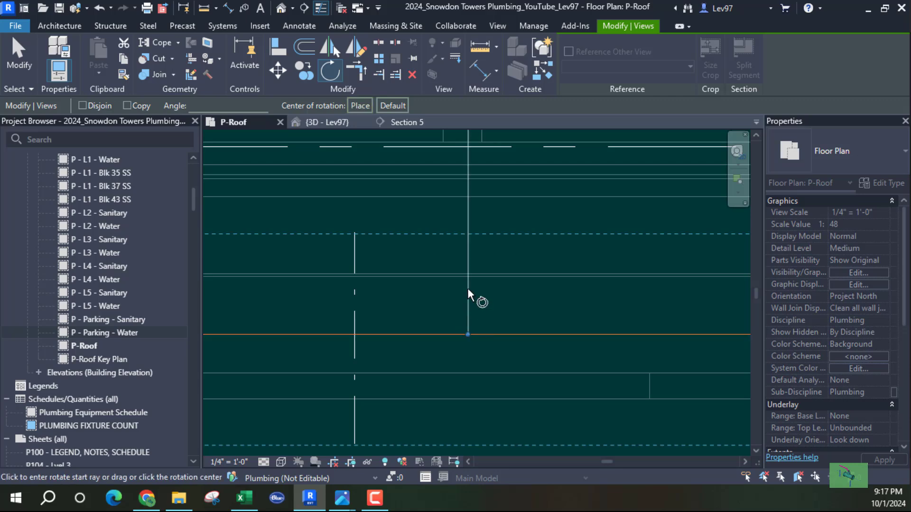
{"action": "left_click", "coordinate": [469, 212]}
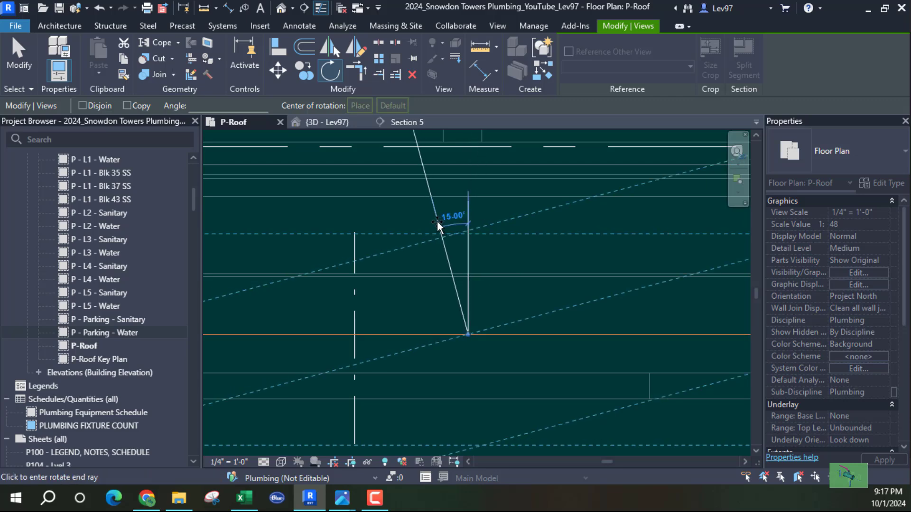
{"action": "left_click", "coordinate": [436, 221]}
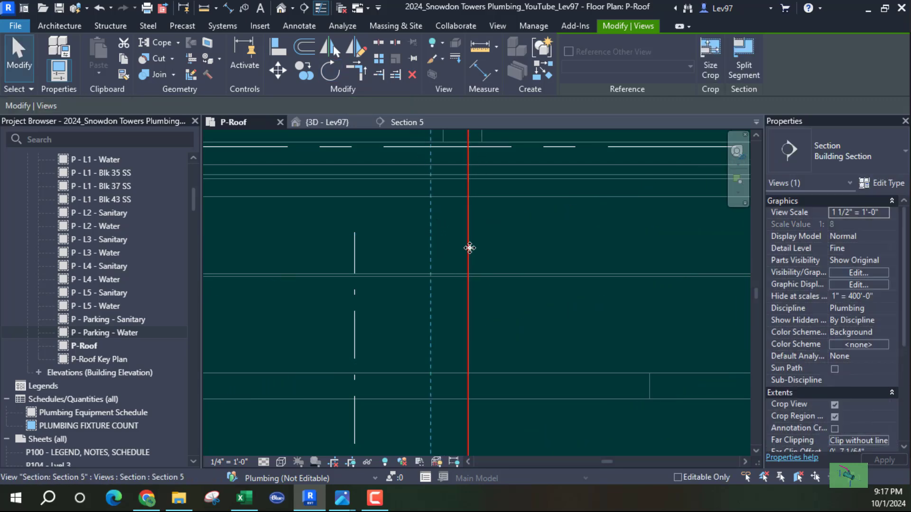
{"action": "left_click_drag", "start_coordinate": [469, 248], "coordinate": [364, 241]}
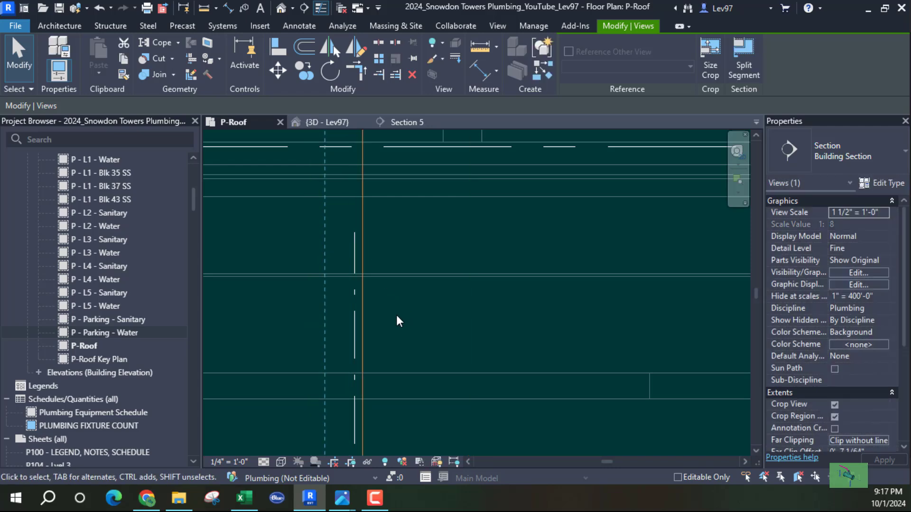
Shorten the Section 5 line so that its tail ends just past the cold-water pipe's elbow
{"action": "scroll", "coordinate": [397, 315], "scroll_direction": "down", "scroll_amount": 3}
{"action": "middle_click_drag", "start_coordinate": [412, 315], "coordinate": [462, 179]}
{"action": "scroll", "coordinate": [443, 235], "scroll_direction": "down", "scroll_amount": 2}
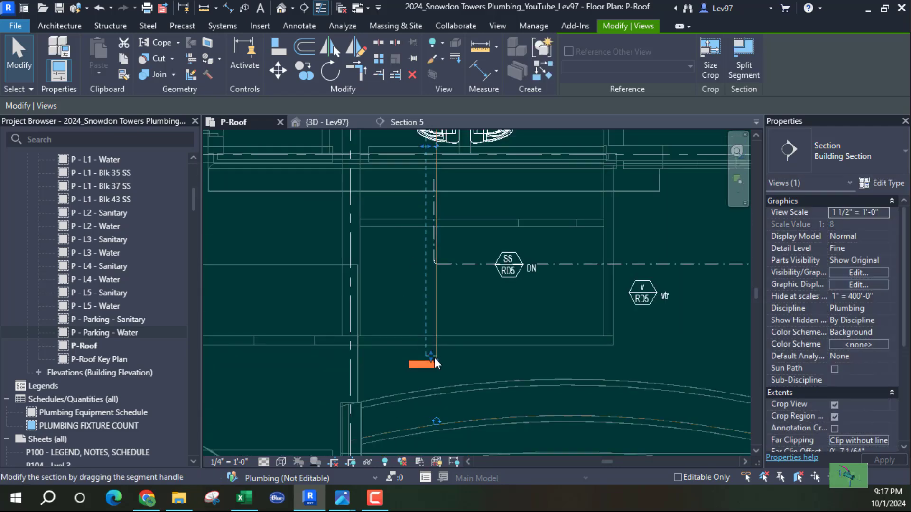
{"action": "left_click_drag", "start_coordinate": [436, 360], "coordinate": [442, 287]}
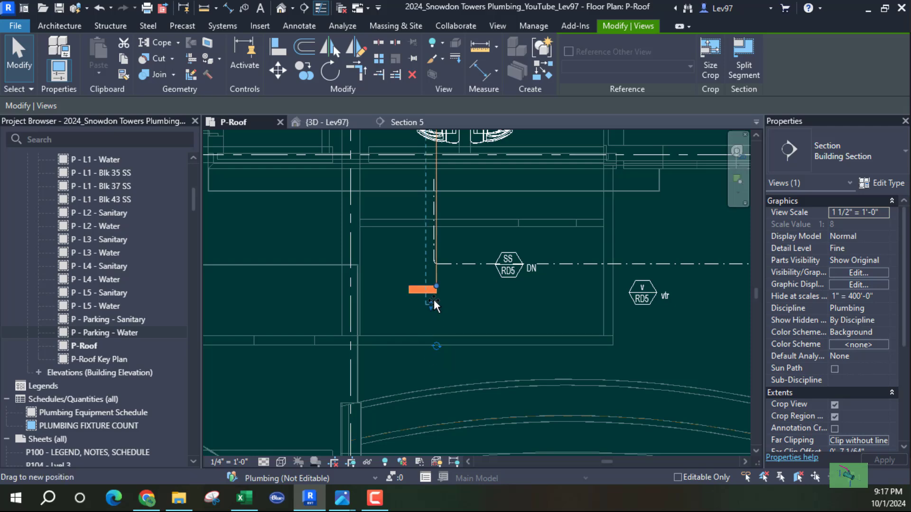
{"action": "left_click_drag", "start_coordinate": [434, 300], "coordinate": [434, 284]}
Select the new cold-water run and examine its height against the beam, roof deck and drain pipes in Section 5
{"action": "middle_click_drag", "start_coordinate": [496, 259], "coordinate": [510, 417]}
{"action": "scroll", "coordinate": [459, 232], "scroll_direction": "down", "scroll_amount": 2}
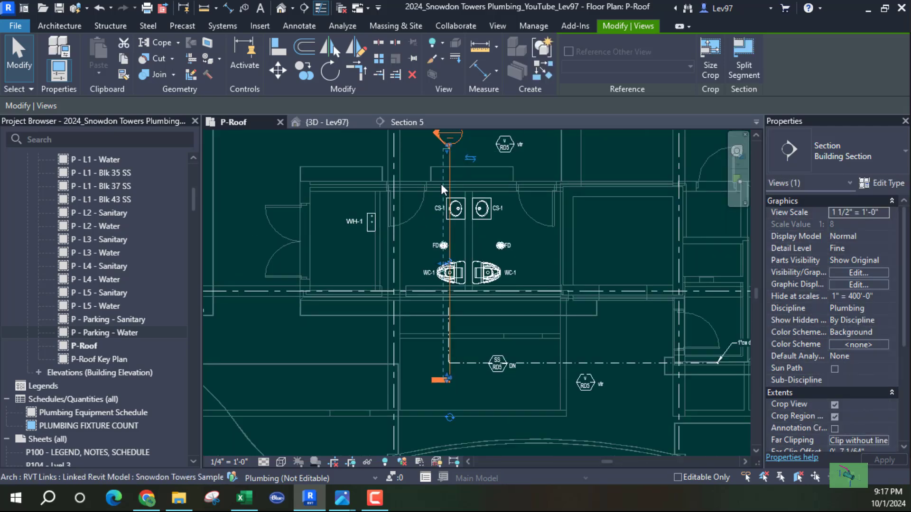
{"action": "middle_click_drag", "start_coordinate": [441, 189], "coordinate": [442, 255]}
{"action": "scroll", "coordinate": [451, 348], "scroll_direction": "up", "scroll_amount": 5}
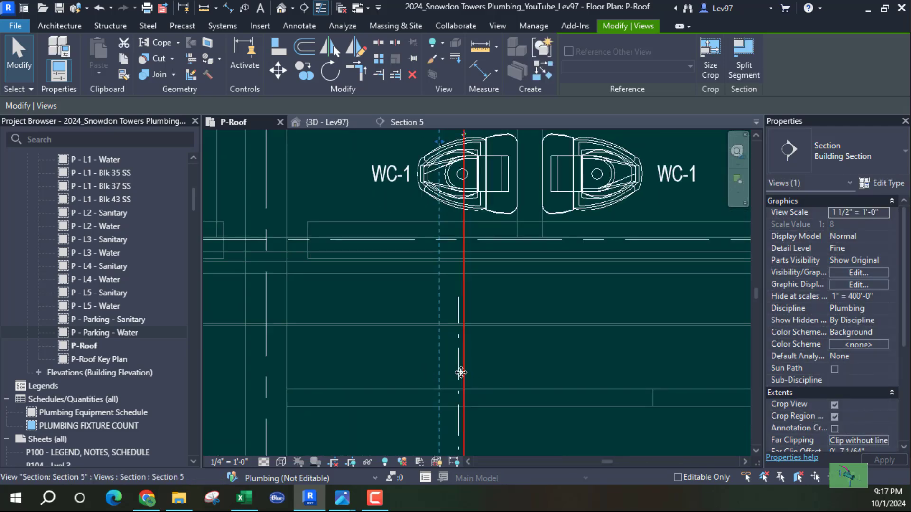
{"action": "left_click", "coordinate": [458, 369]}
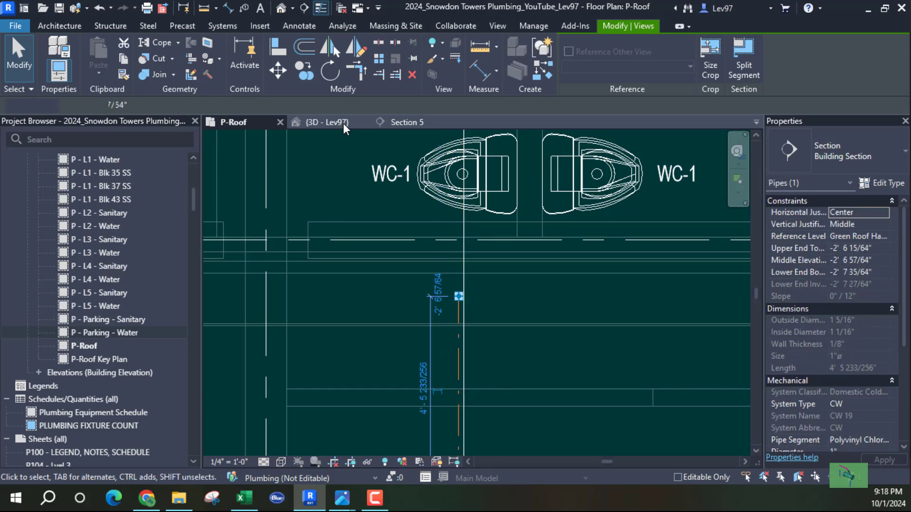
{"action": "left_click", "coordinate": [408, 121]}
{"action": "scroll", "coordinate": [443, 406], "scroll_direction": "up", "scroll_amount": 4}
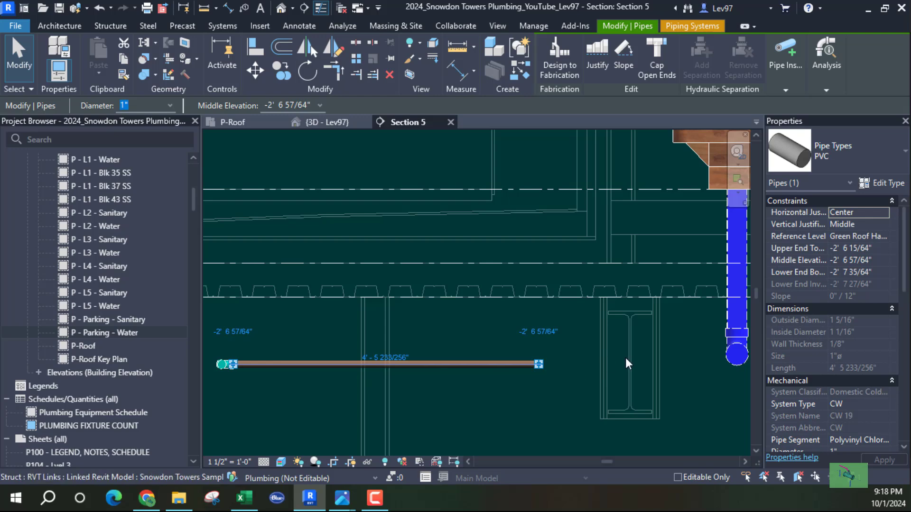
{"action": "scroll", "coordinate": [625, 359], "scroll_direction": "down", "scroll_amount": 3}
{"action": "middle_click_drag", "start_coordinate": [639, 364], "coordinate": [380, 349]}
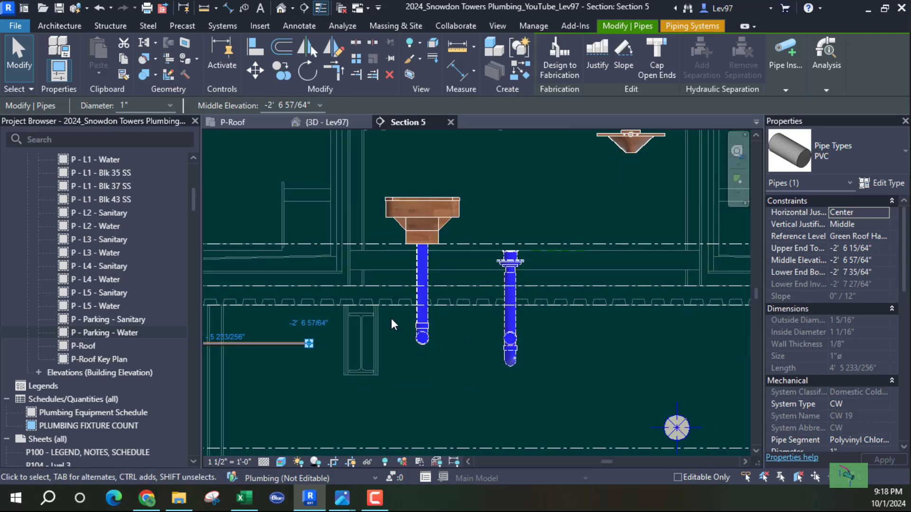
{"action": "middle_click_drag", "start_coordinate": [391, 318], "coordinate": [511, 343]}
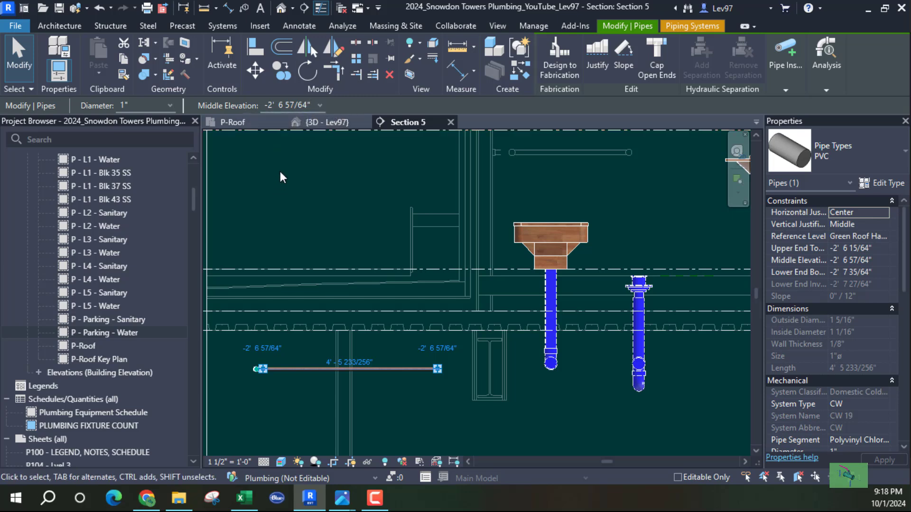
Return to the P-Roof plan and examine the route from the cold-water pipe to the WC-1, CS-1 and WH-1 fixtures
{"action": "left_click", "coordinate": [249, 124]}
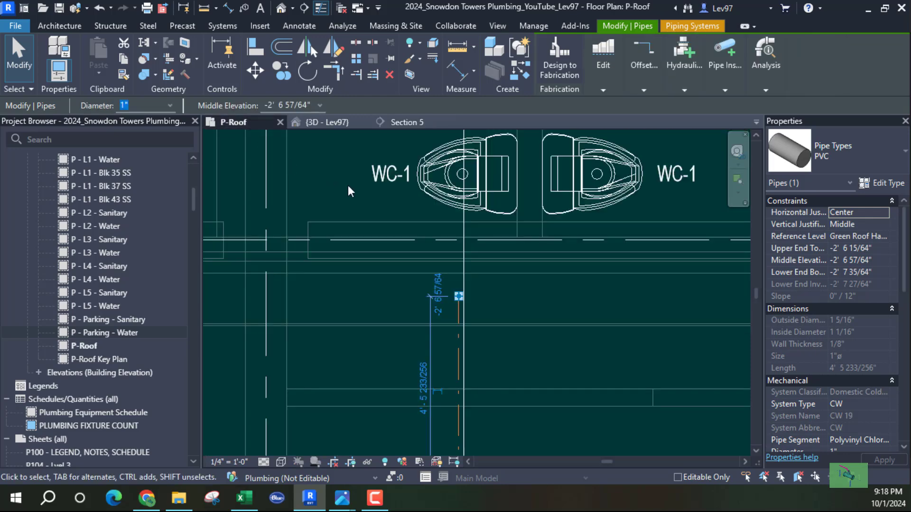
{"action": "left_click", "coordinate": [539, 305]}
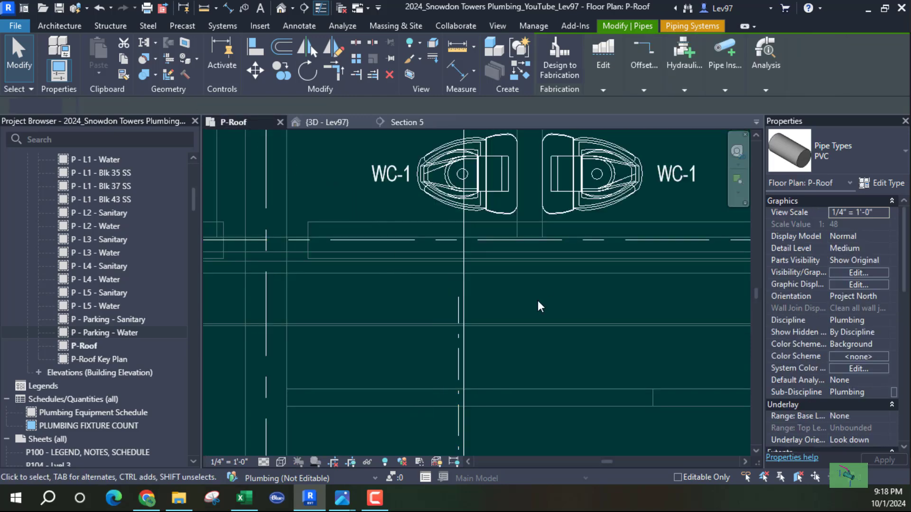
{"action": "middle_click_drag", "start_coordinate": [541, 306], "coordinate": [554, 311]}
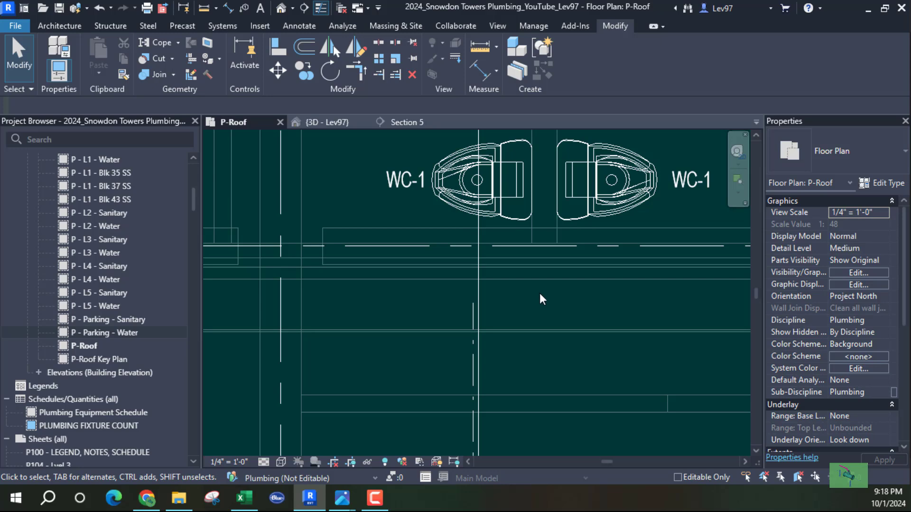
{"action": "scroll", "coordinate": [349, 303], "scroll_direction": "down", "scroll_amount": 2}
{"action": "middle_click_drag", "start_coordinate": [372, 309], "coordinate": [494, 275]}
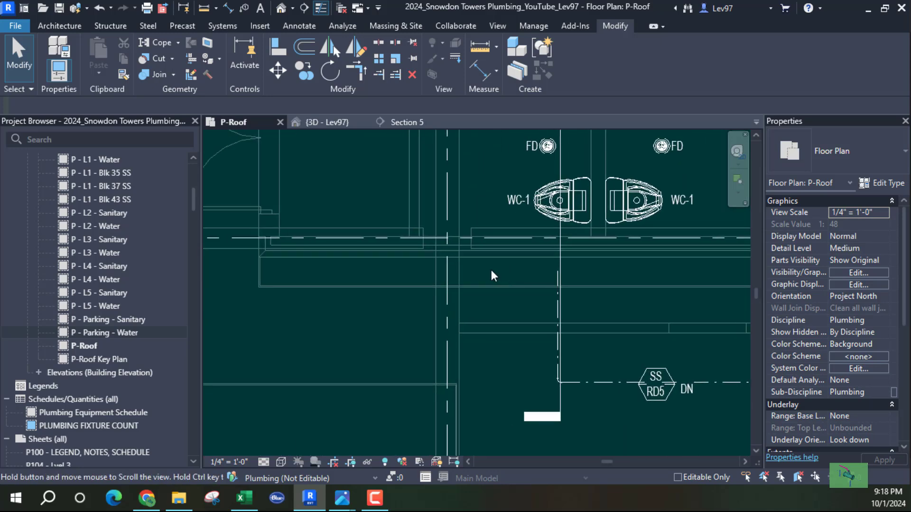
{"action": "scroll", "coordinate": [481, 281], "scroll_direction": "down", "scroll_amount": 1}
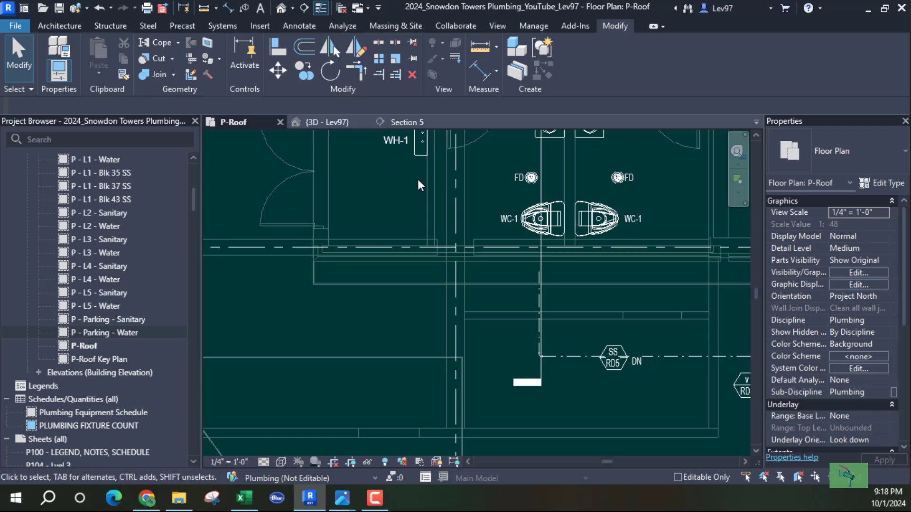
{"action": "middle_click_drag", "start_coordinate": [417, 178], "coordinate": [292, 173]}
{"action": "middle_click_drag", "start_coordinate": [444, 244], "coordinate": [434, 311]}
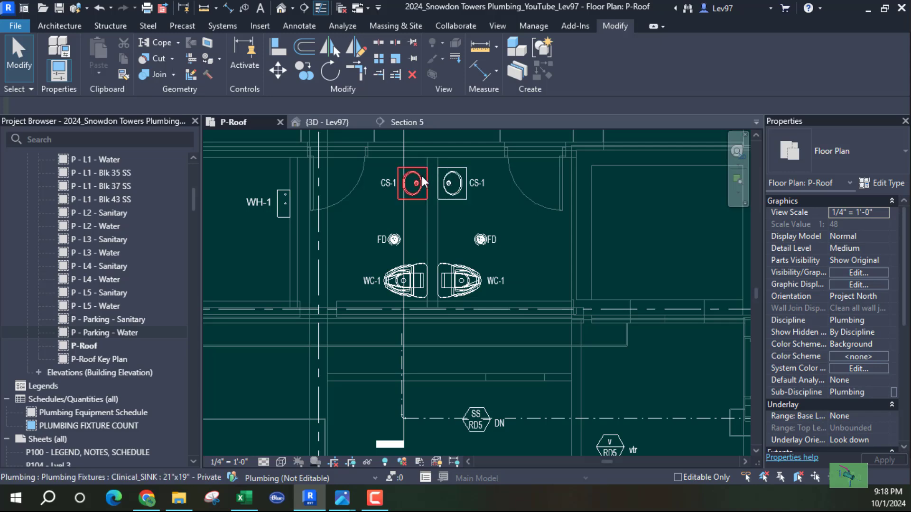
Move the Section 5 line off the cold-water pipe and past the east WC-1 fixture
{"action": "middle_click_drag", "start_coordinate": [537, 325], "coordinate": [575, 268]}
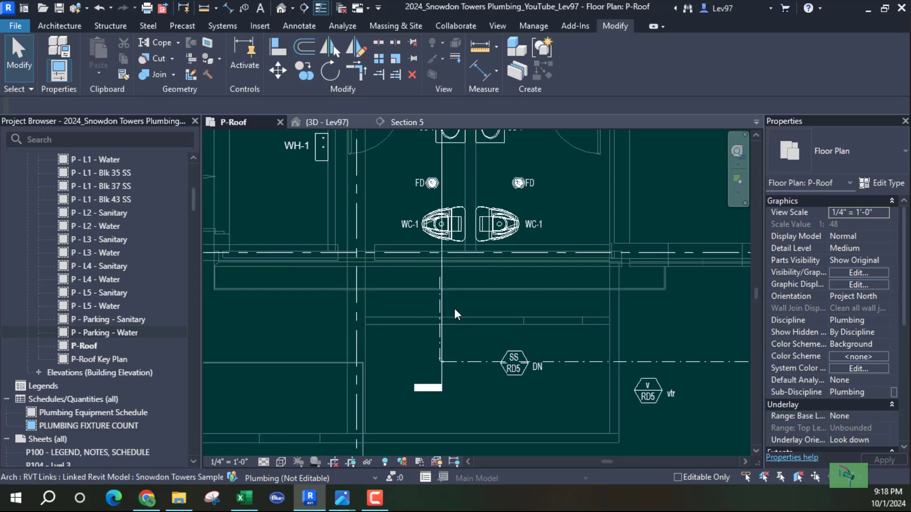
{"action": "scroll", "coordinate": [454, 310], "scroll_direction": "up", "scroll_amount": 2}
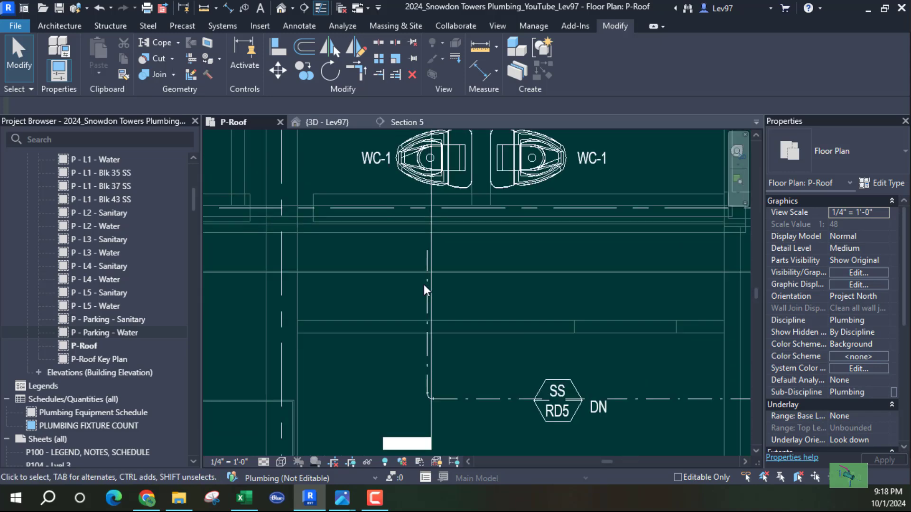
{"action": "left_click", "coordinate": [427, 256]}
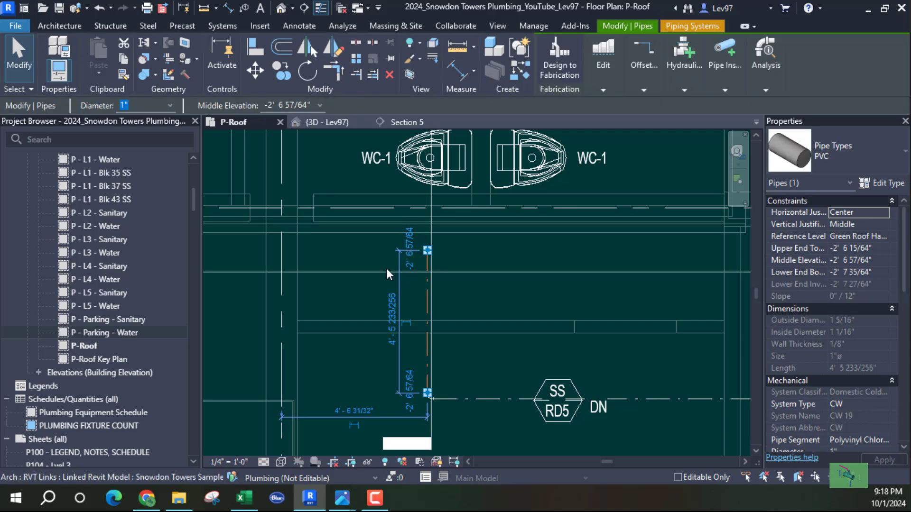
{"action": "middle_click_drag", "start_coordinate": [386, 269], "coordinate": [400, 306]}
{"action": "key", "text": "Escape"}
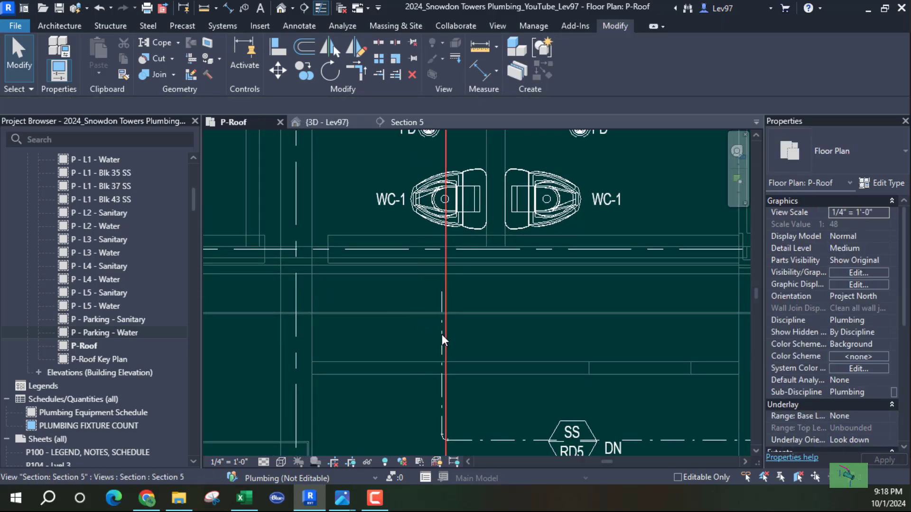
{"action": "left_click_drag", "start_coordinate": [451, 235], "coordinate": [677, 241]}
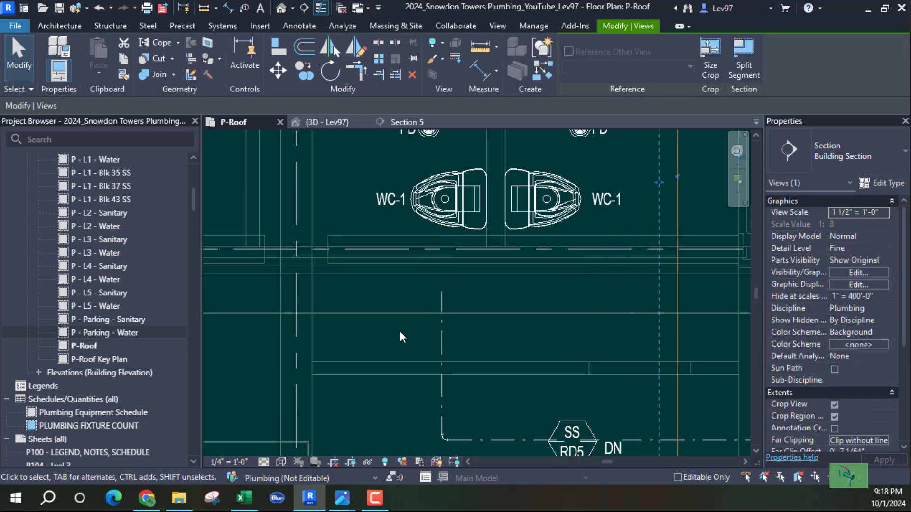
Branch a 1" cold-water pipe east off the vertical run, then about 5'-8" north inside the wall between the WC-1 fixtures
{"action": "right_click", "coordinate": [442, 343]}
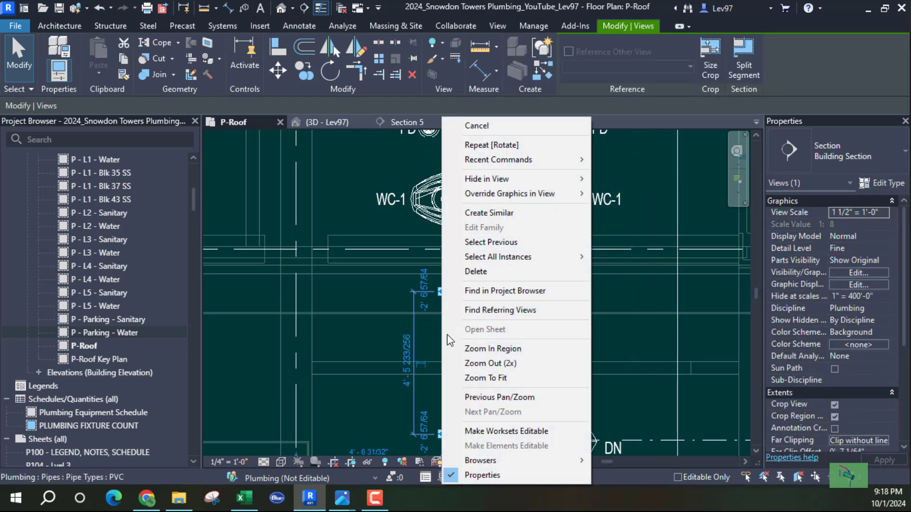
{"action": "left_click", "coordinate": [489, 212]}
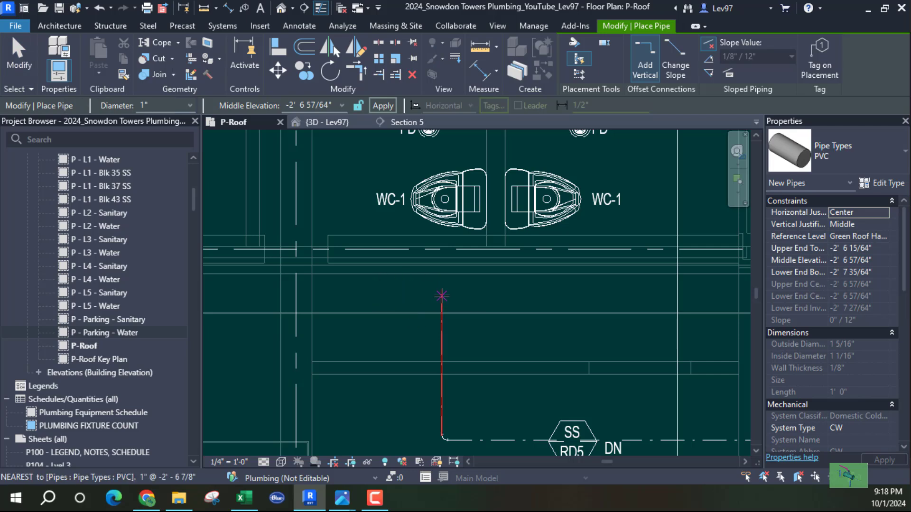
{"action": "left_click", "coordinate": [442, 326]}
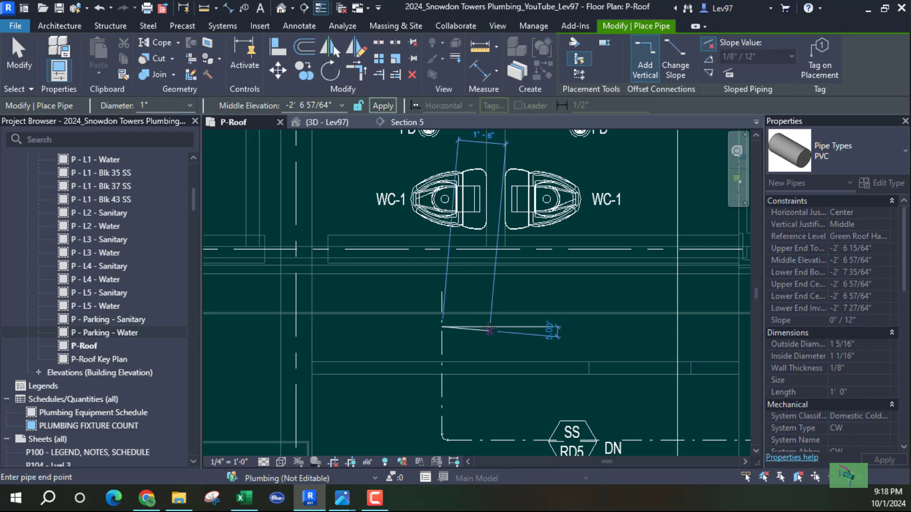
{"action": "left_click", "coordinate": [495, 326]}
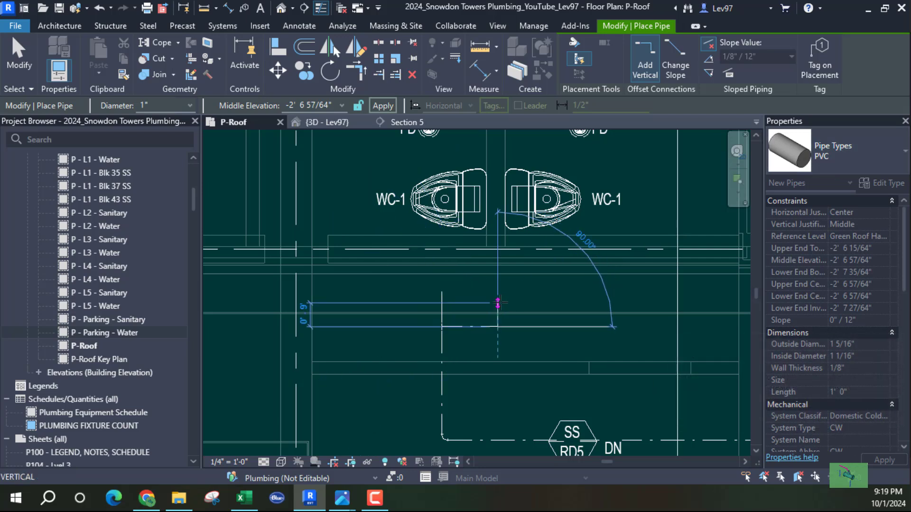
{"action": "middle_click_drag", "start_coordinate": [498, 209], "coordinate": [505, 398]}
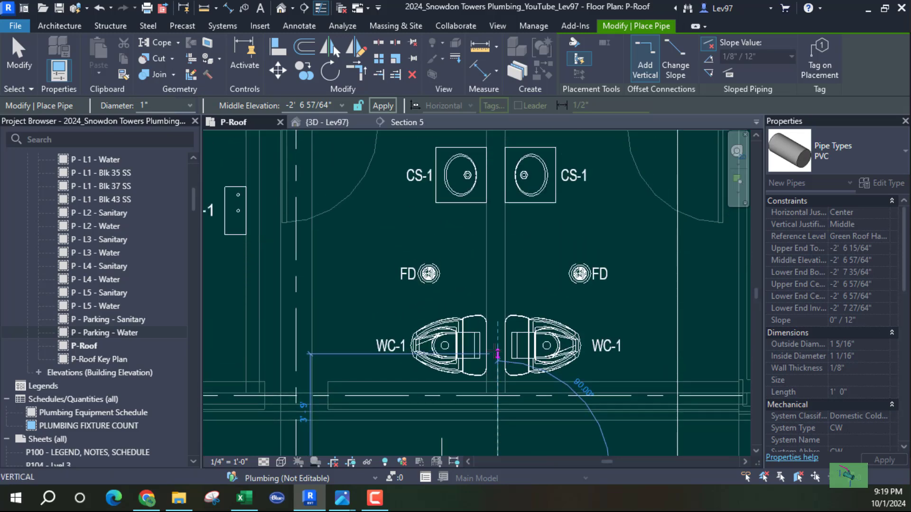
{"action": "left_click", "coordinate": [493, 288]}
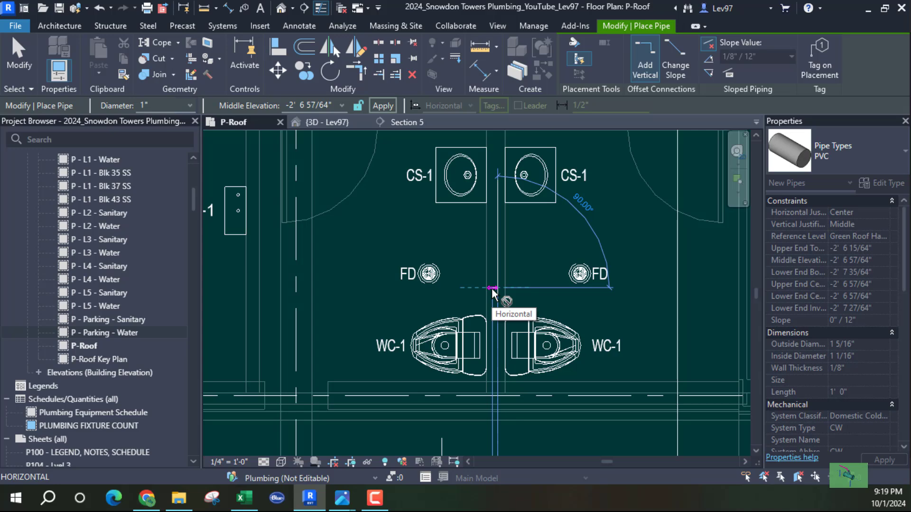
{"action": "key", "text": "Escape"}
{"action": "key", "text": "Escape"}
Continue the wall branch from its open end as a 3/4" pipe running north toward the CS-1 sinks
{"action": "middle_click_drag", "start_coordinate": [456, 297], "coordinate": [400, 318]}
{"action": "scroll", "coordinate": [400, 289], "scroll_direction": "down", "scroll_amount": 1}
{"action": "left_click", "coordinate": [429, 334]}
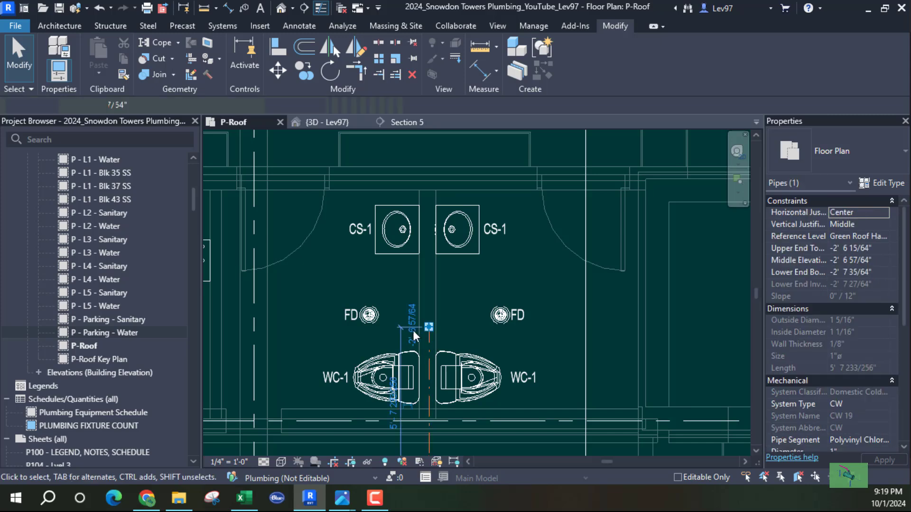
{"action": "right_click", "coordinate": [431, 328]}
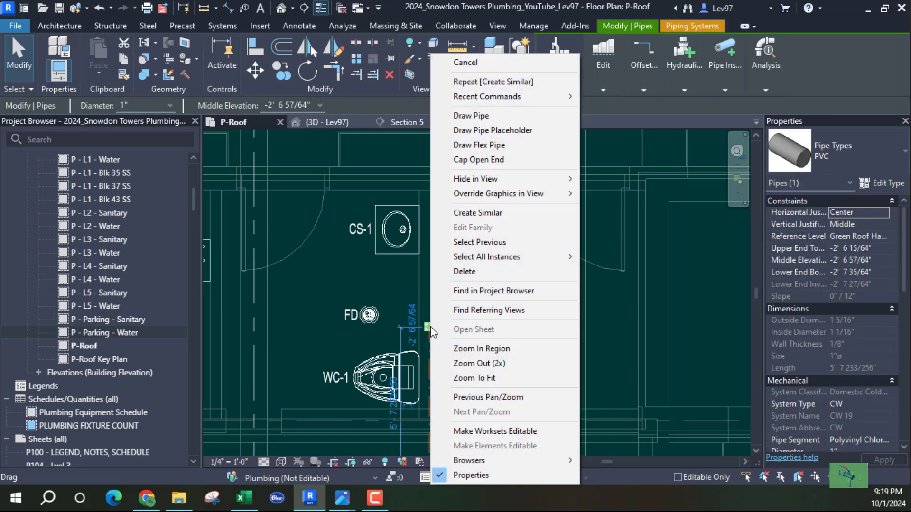
{"action": "left_click", "coordinate": [474, 118]}
{"action": "scroll", "coordinate": [439, 295], "scroll_direction": "up", "scroll_amount": 3}
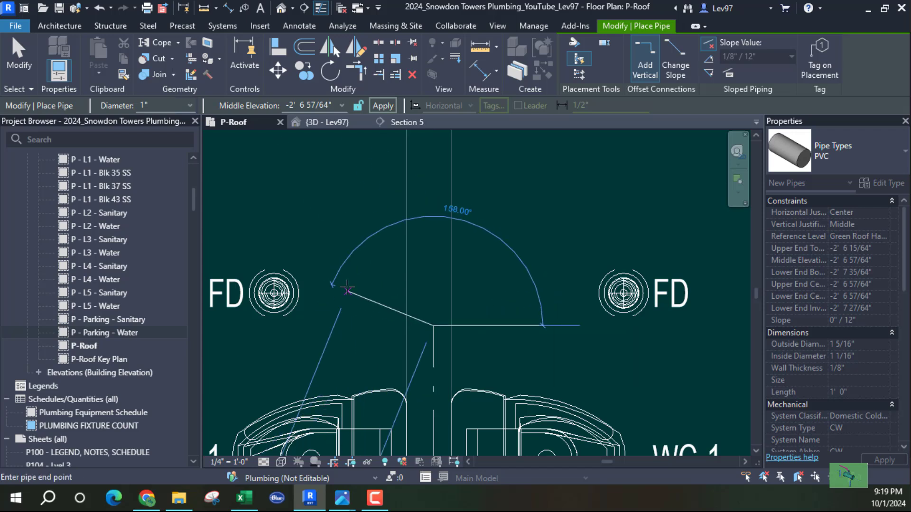
{"action": "left_click", "coordinate": [190, 104]}
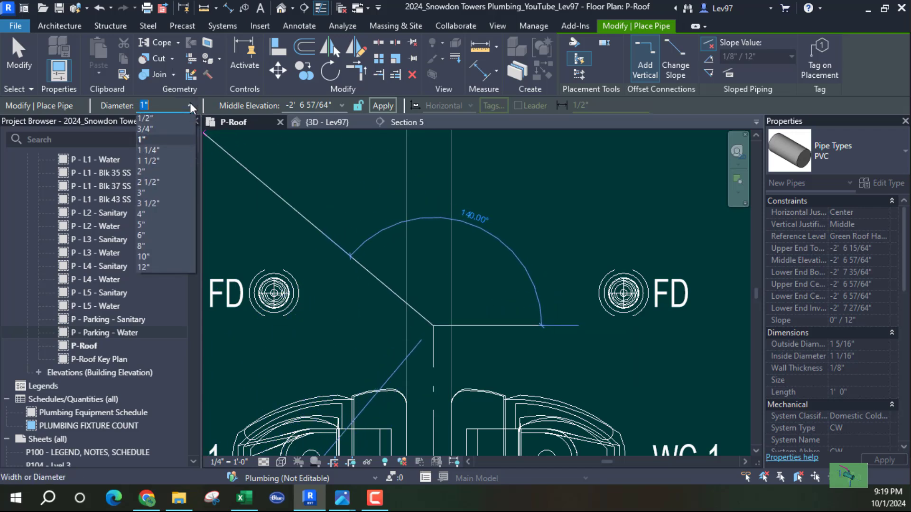
{"action": "left_click", "coordinate": [157, 129]}
{"action": "scroll", "coordinate": [433, 271], "scroll_direction": "down", "scroll_amount": 2}
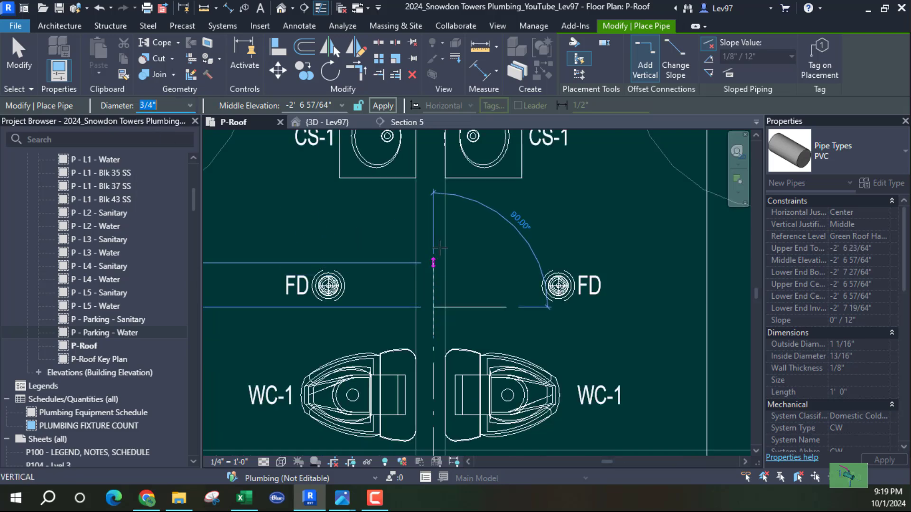
{"action": "middle_click_drag", "start_coordinate": [439, 247], "coordinate": [430, 326]}
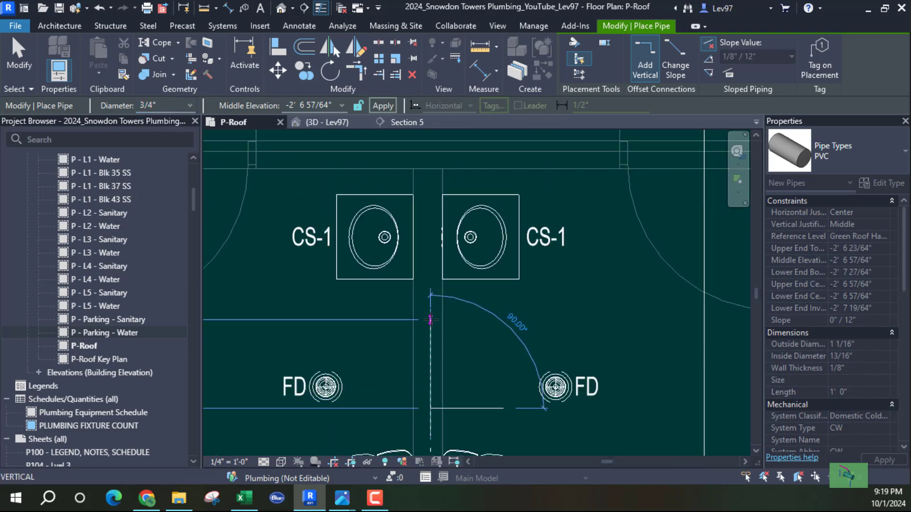
{"action": "left_click", "coordinate": [430, 320]}
{"action": "key", "text": "Escape"}
{"action": "key", "text": "Escape"}
Draw a 3/4" pipe from the 1" run's open end, 5'-0" west and about 4'-3" north into the wall near WH-1
{"action": "scroll", "coordinate": [373, 336], "scroll_direction": "down", "scroll_amount": 4}
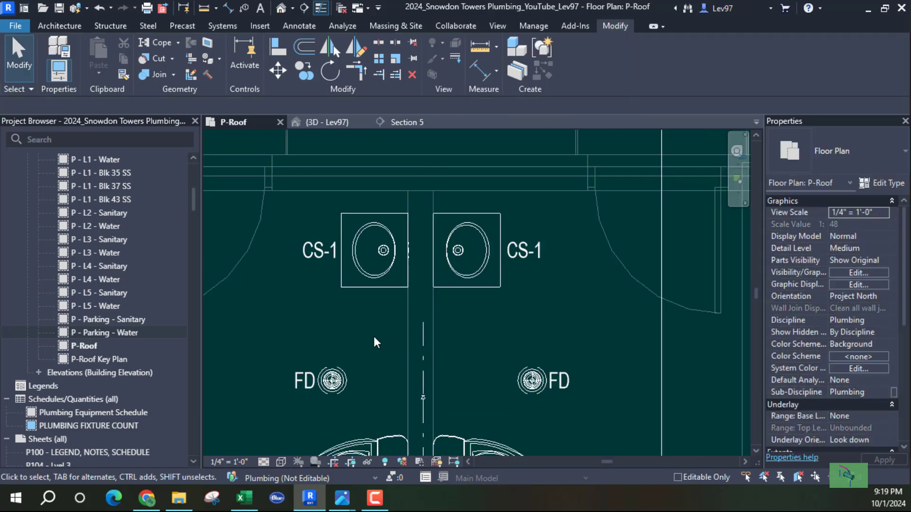
{"action": "middle_click_drag", "start_coordinate": [389, 347], "coordinate": [458, 185]}
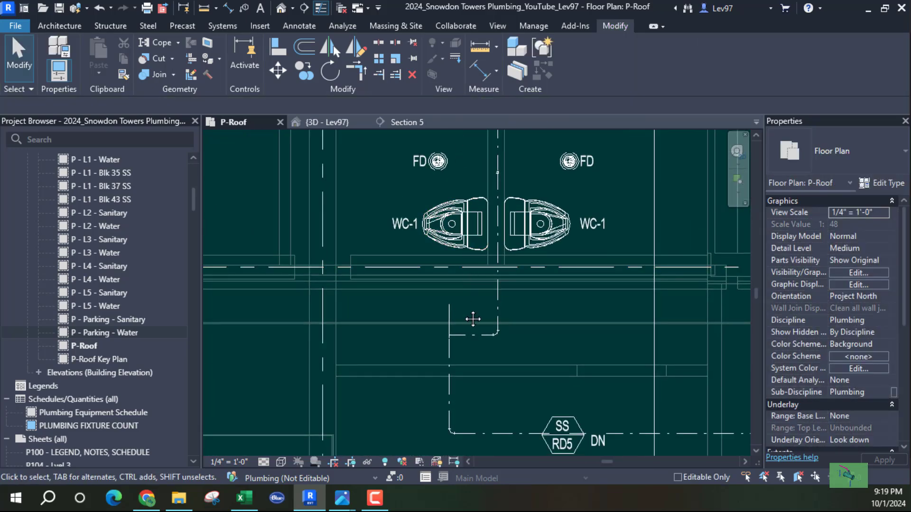
{"action": "middle_click_drag", "start_coordinate": [473, 319], "coordinate": [484, 323]}
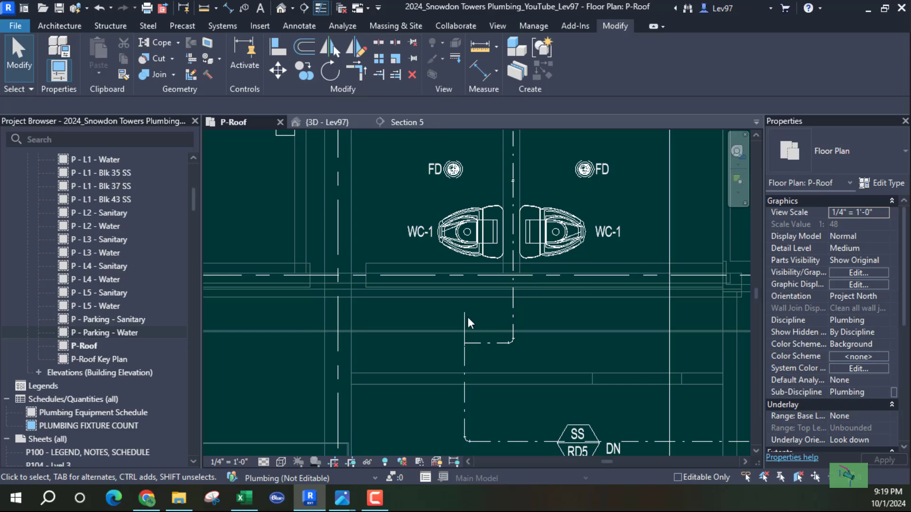
{"action": "left_click", "coordinate": [464, 320]}
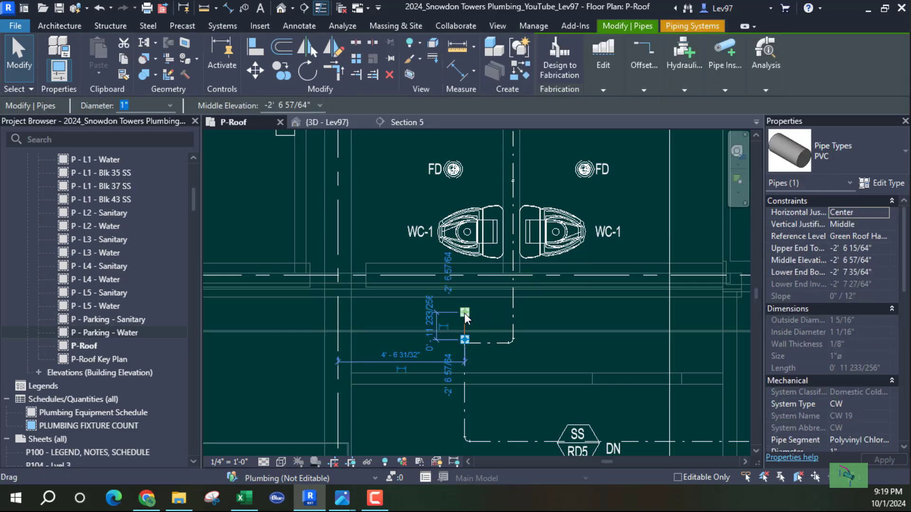
{"action": "right_click", "coordinate": [465, 313]}
{"action": "left_click", "coordinate": [500, 118]}
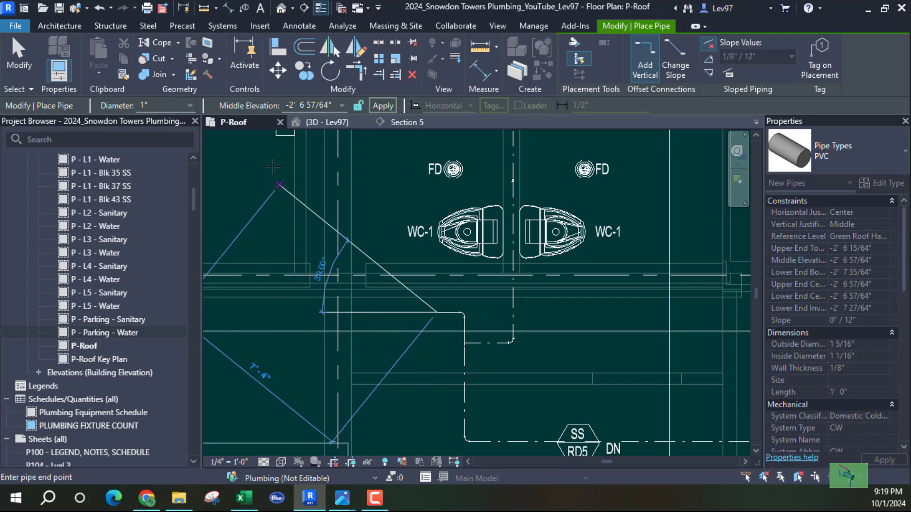
{"action": "left_click", "coordinate": [190, 105]}
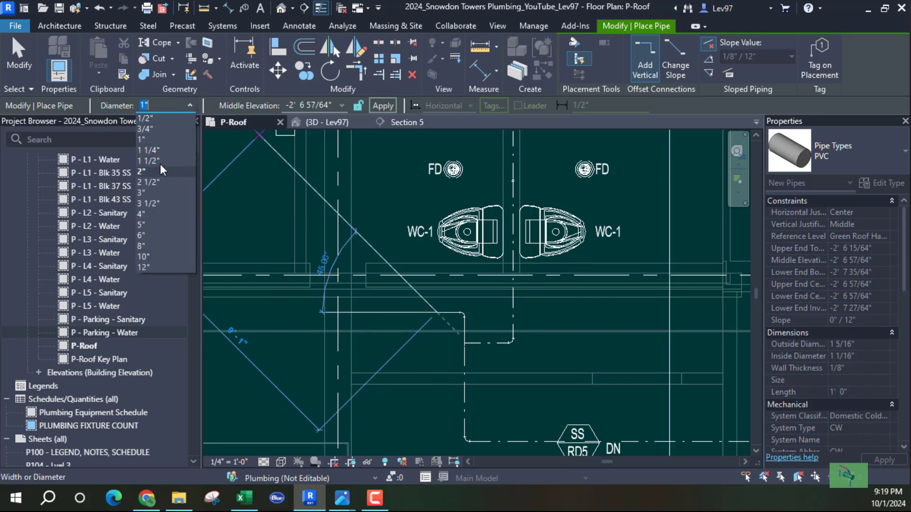
{"action": "left_click", "coordinate": [152, 129]}
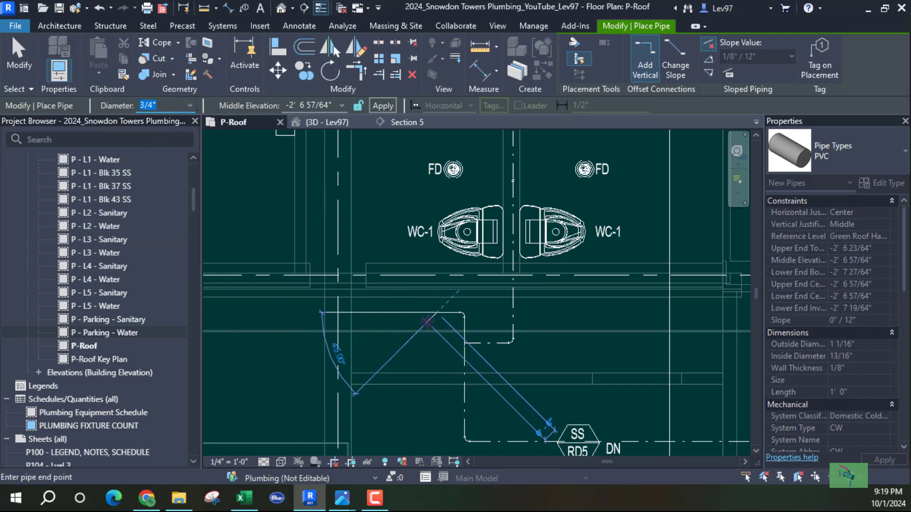
{"action": "scroll", "coordinate": [417, 315], "scroll_direction": "down", "scroll_amount": 1}
{"action": "middle_click_drag", "start_coordinate": [412, 314], "coordinate": [527, 354]}
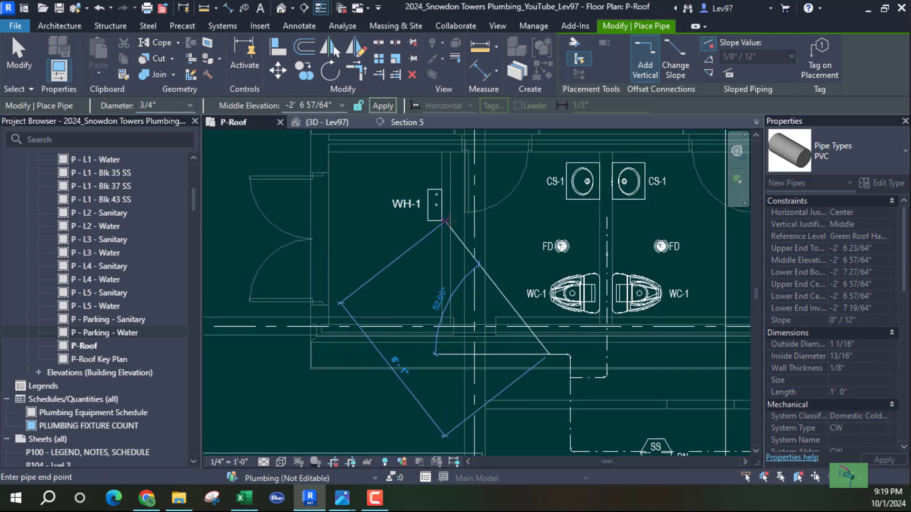
{"action": "scroll", "coordinate": [450, 235], "scroll_direction": "down", "scroll_amount": 3}
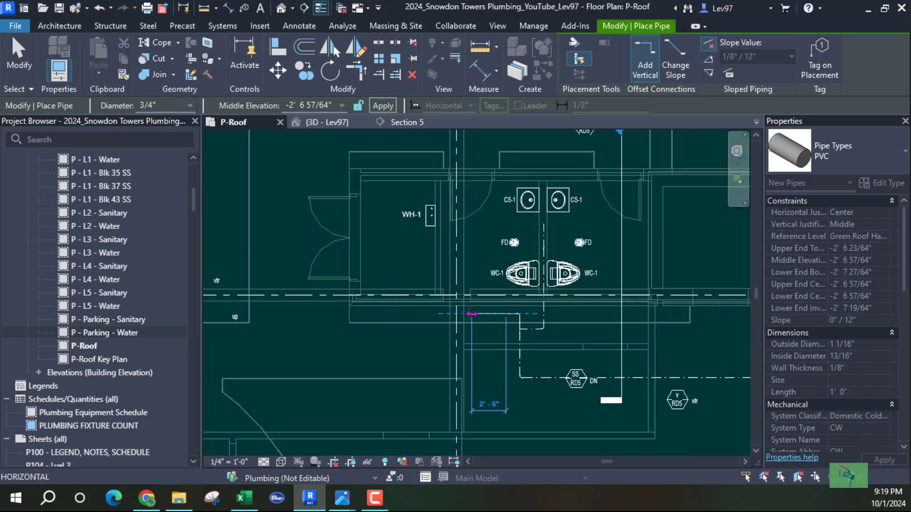
{"action": "scroll", "coordinate": [445, 314], "scroll_direction": "up", "scroll_amount": 1}
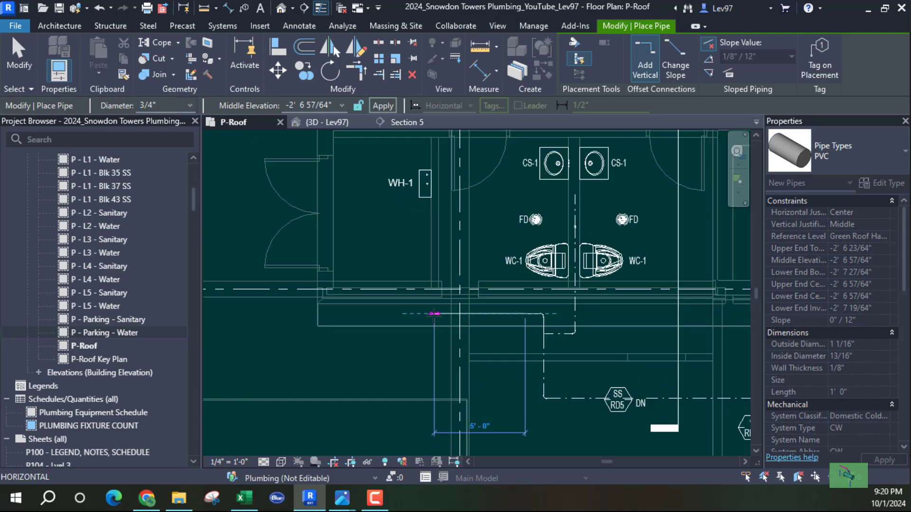
{"action": "left_click", "coordinate": [434, 313]}
{"action": "left_click", "coordinate": [434, 235]}
{"action": "key", "text": "Escape"}
{"action": "key", "text": "Escape"}
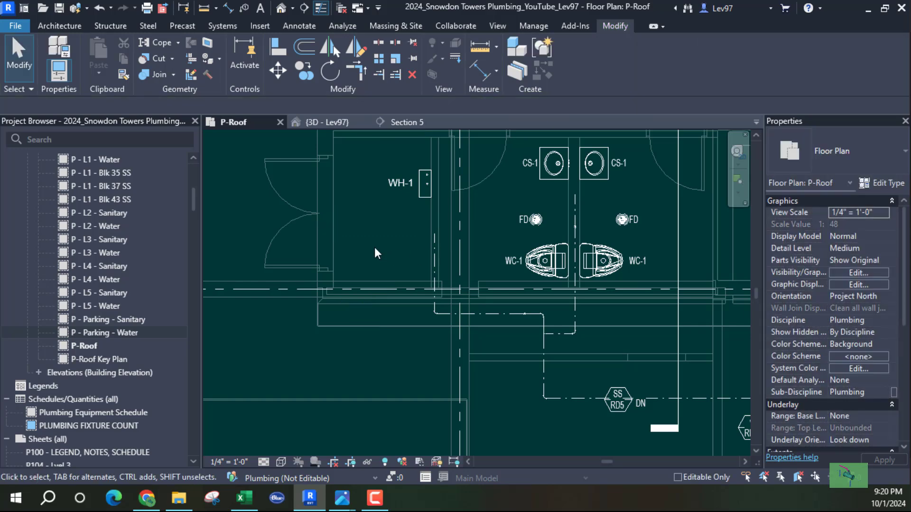
Move the Section 5 line just beside the new vertical pipe run below WH-1
{"action": "scroll", "coordinate": [376, 251], "scroll_direction": "down", "scroll_amount": 1}
{"action": "middle_click_drag", "start_coordinate": [379, 252], "coordinate": [318, 272]}
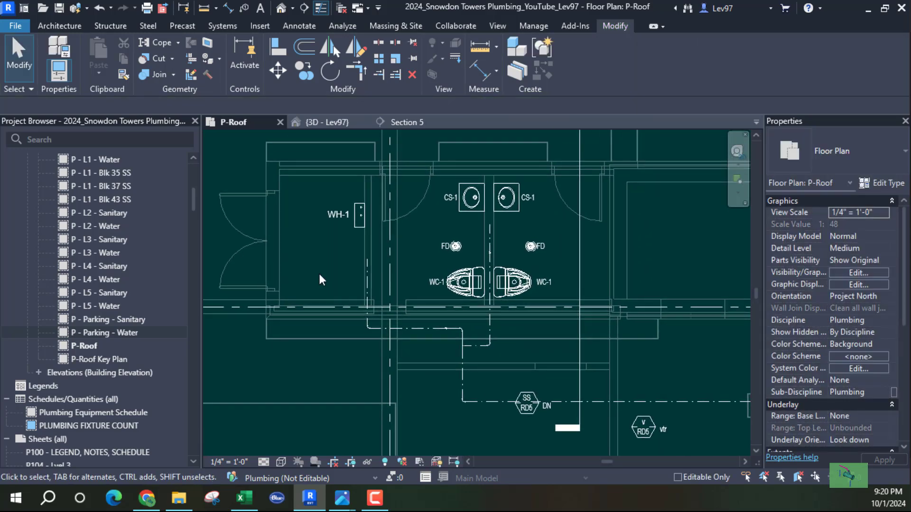
{"action": "scroll", "coordinate": [349, 273], "scroll_direction": "up", "scroll_amount": 3}
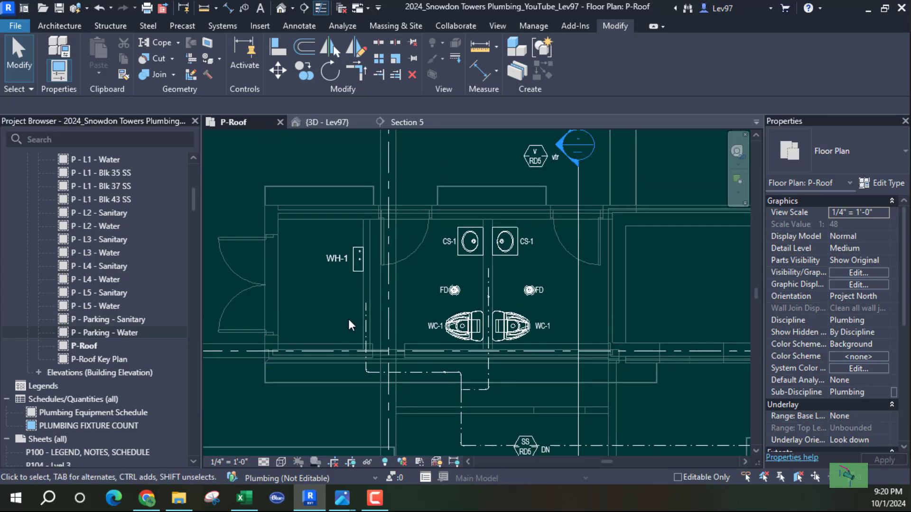
{"action": "scroll", "coordinate": [349, 309], "scroll_direction": "down", "scroll_amount": 2}
{"action": "middle_click_drag", "start_coordinate": [346, 304], "coordinate": [413, 310]}
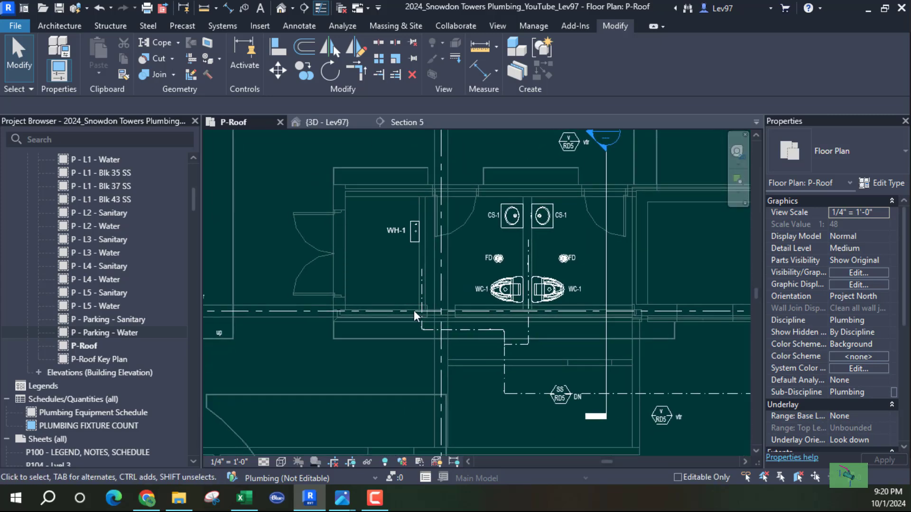
{"action": "left_click", "coordinate": [605, 283]}
{"action": "left_click_drag", "start_coordinate": [449, 274], "coordinate": [428, 290]}
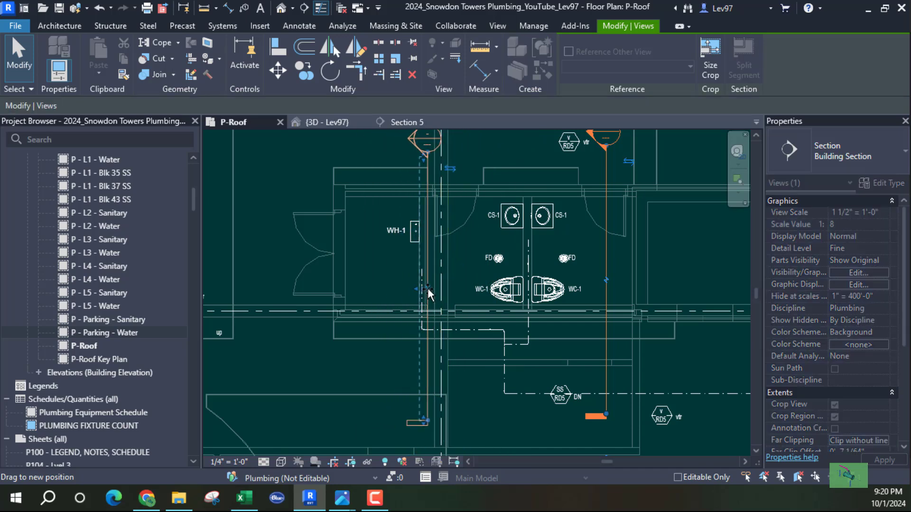
{"action": "left_click_drag", "start_coordinate": [429, 293], "coordinate": [423, 284]}
Select the 3/4" pipe run near WH-1 and view it against the structure in Section 5
{"action": "scroll", "coordinate": [422, 285], "scroll_direction": "up", "scroll_amount": 2}
{"action": "scroll", "coordinate": [422, 285], "scroll_direction": "up", "scroll_amount": 3}
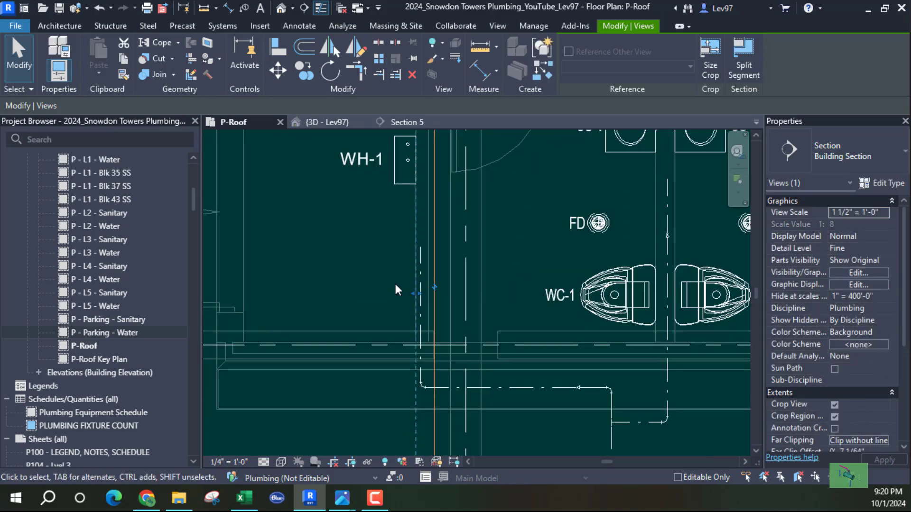
{"action": "left_click", "coordinate": [422, 268]}
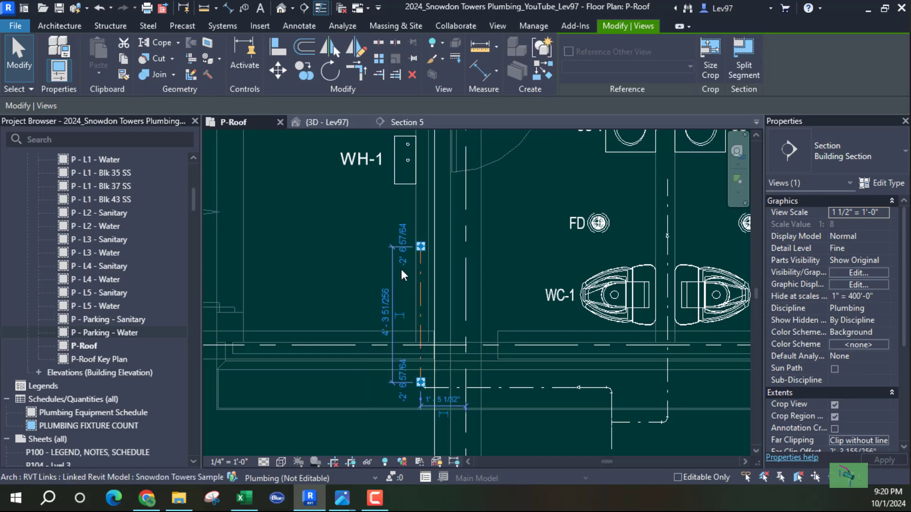
{"action": "left_click", "coordinate": [419, 122]}
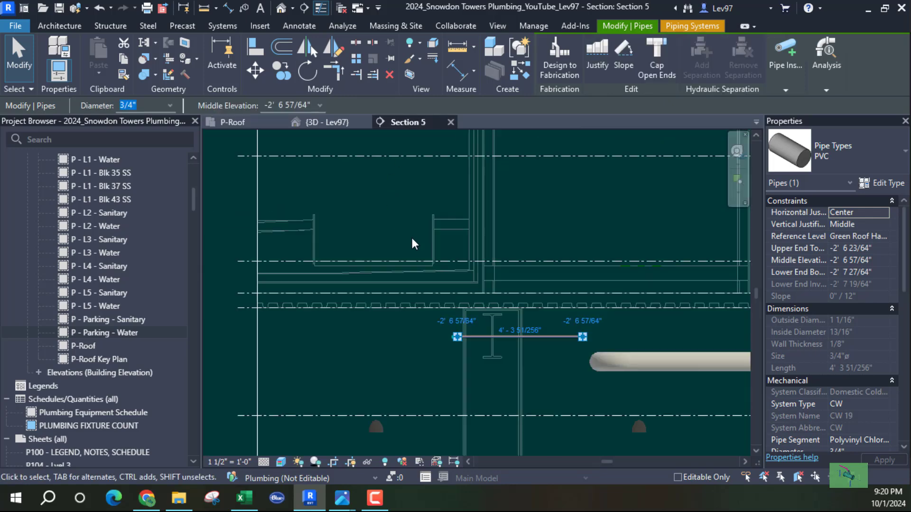
In P-Roof, move the Section 5 line west of the WH-1 water heater and shorten its view depth
{"action": "scroll", "coordinate": [412, 238], "scroll_direction": "down", "scroll_amount": 2}
{"action": "scroll", "coordinate": [602, 295], "scroll_direction": "down", "scroll_amount": 2}
{"action": "scroll", "coordinate": [607, 227], "scroll_direction": "down", "scroll_amount": 2}
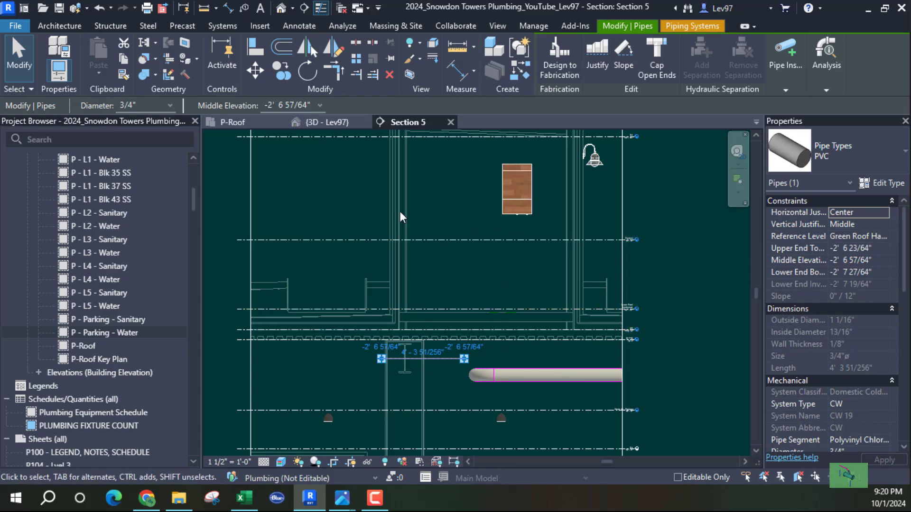
{"action": "left_click", "coordinate": [230, 121]}
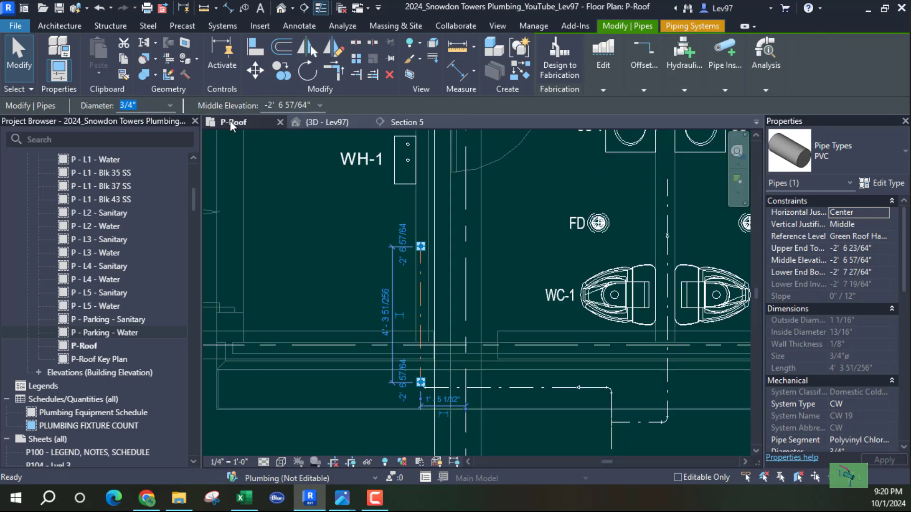
{"action": "left_click", "coordinate": [322, 231]}
{"action": "middle_click_drag", "start_coordinate": [322, 268], "coordinate": [310, 310]}
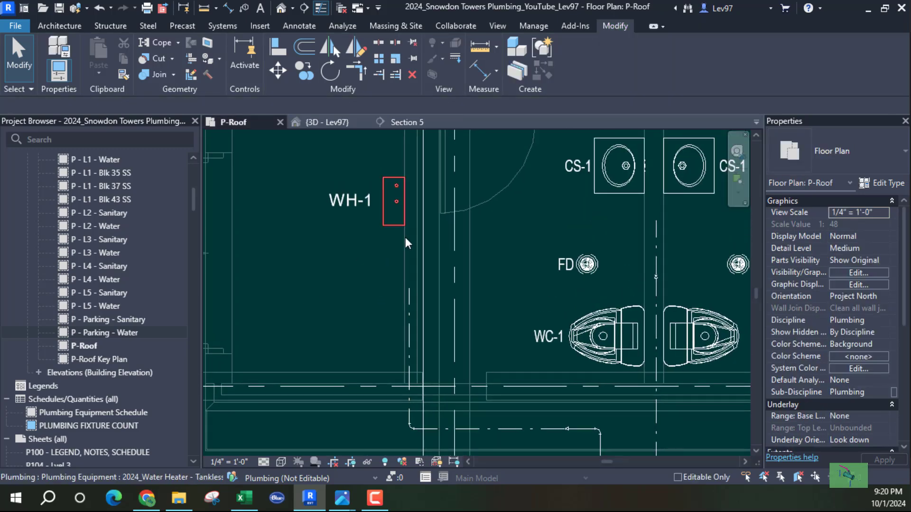
{"action": "left_click", "coordinate": [424, 262]}
{"action": "left_click_drag", "start_coordinate": [423, 261], "coordinate": [359, 246]}
{"action": "left_click_drag", "start_coordinate": [302, 313], "coordinate": [338, 310]}
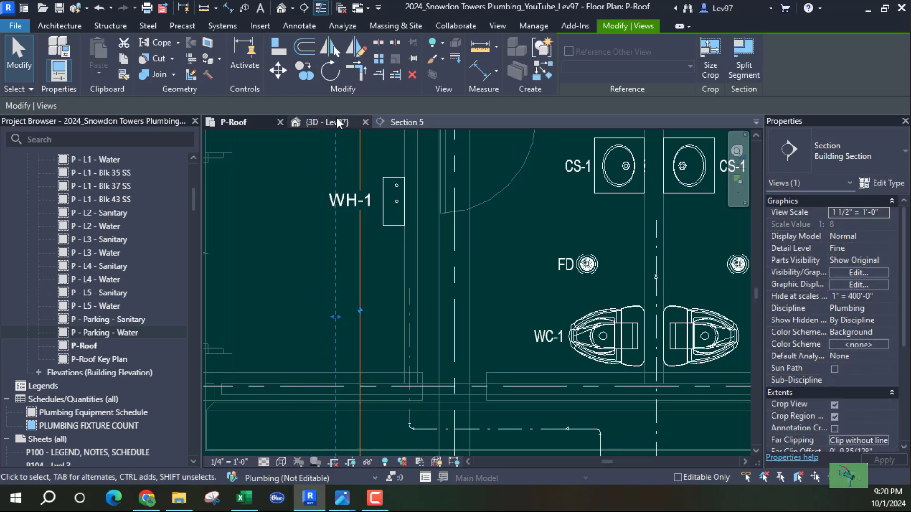
Rotate the Section 5 line 90° to look north, place it south of WH-1, and extend its view depth beyond the heater
{"action": "left_click", "coordinate": [328, 72]}
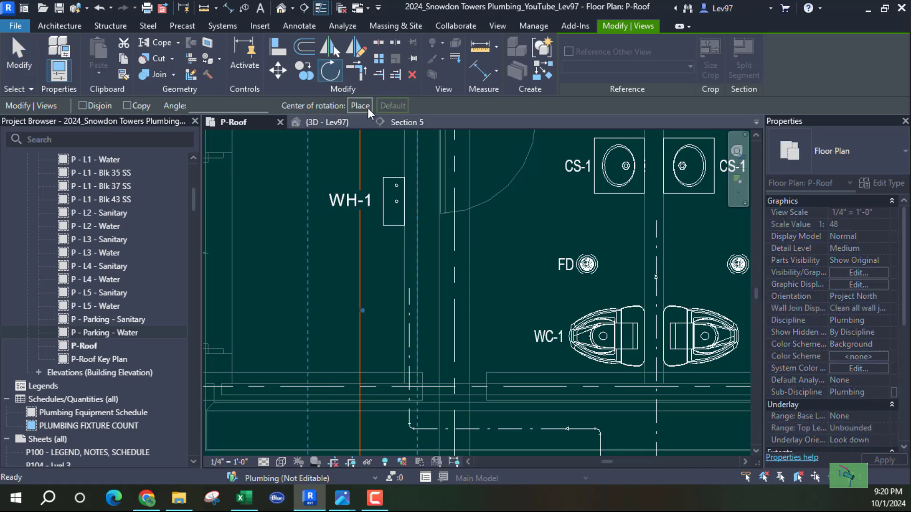
{"action": "left_click", "coordinate": [359, 284]}
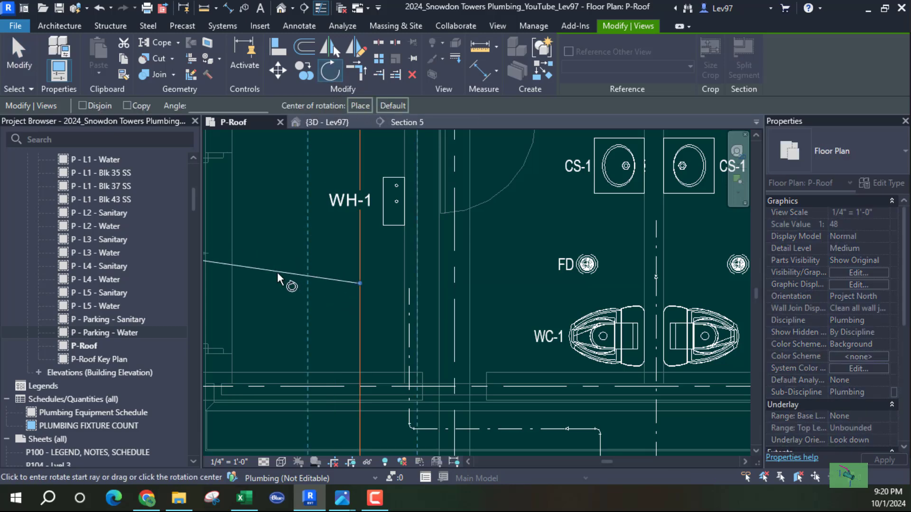
{"action": "left_click", "coordinate": [266, 285]}
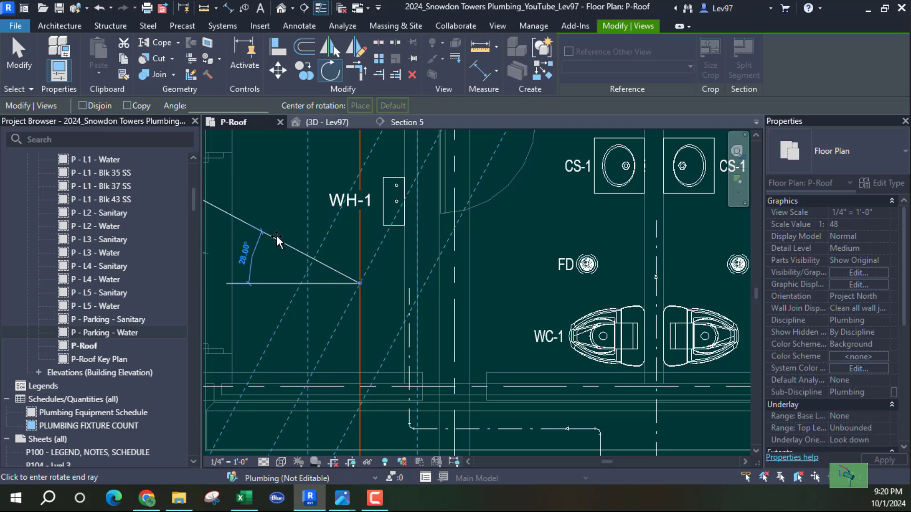
{"action": "type", "text": "90"}
{"action": "key", "text": "Return"}
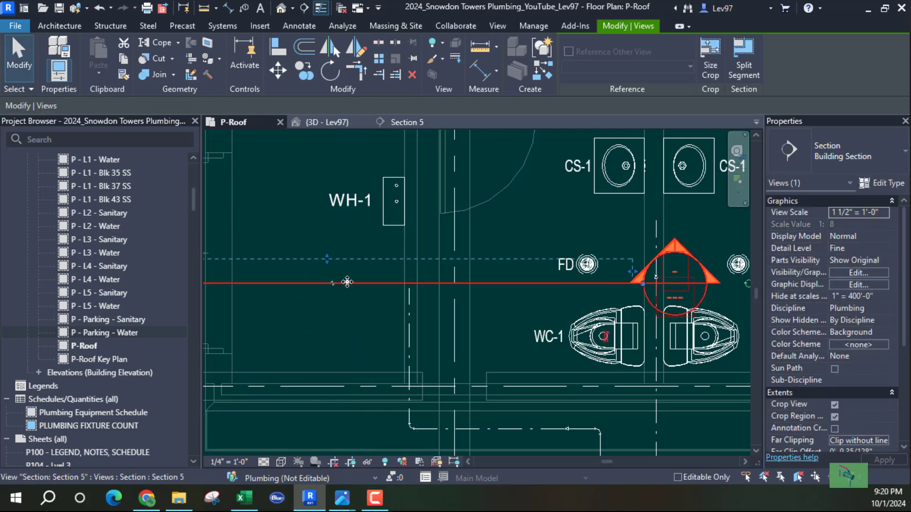
{"action": "left_click_drag", "start_coordinate": [346, 284], "coordinate": [337, 164]}
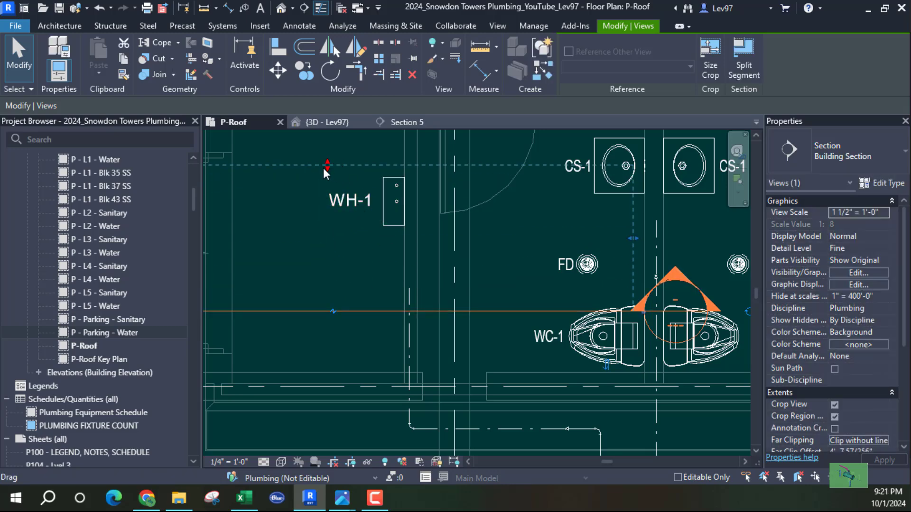
{"action": "left_click", "coordinate": [365, 254]}
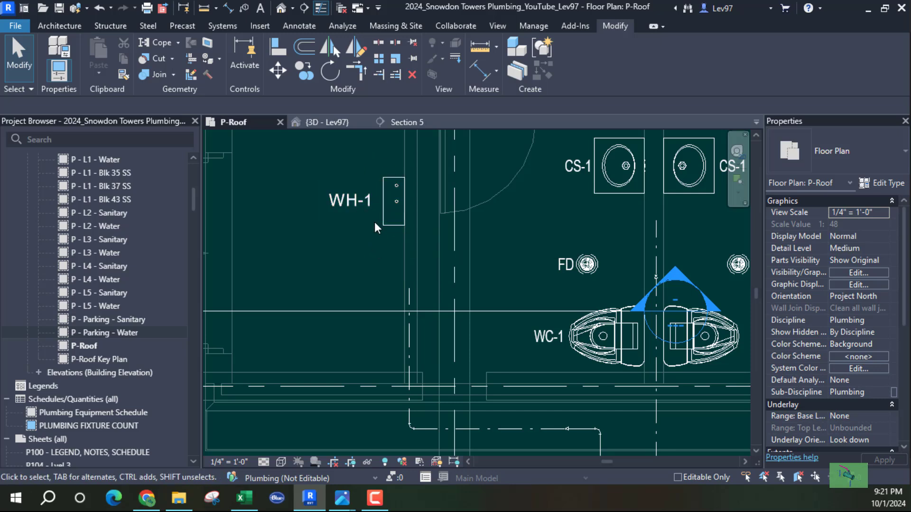
View the 3/4" pipe end against the walls and structure in the reoriented Section 5
{"action": "left_click", "coordinate": [407, 122]}
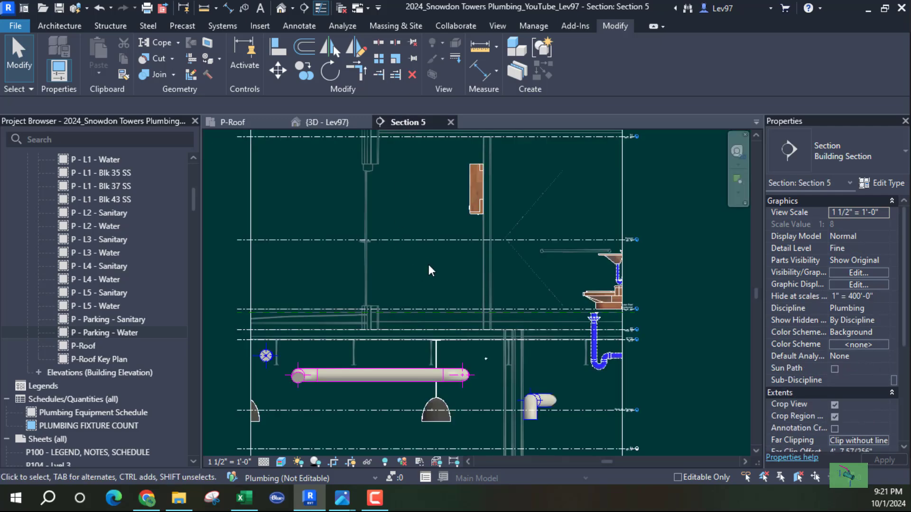
{"action": "scroll", "coordinate": [476, 325], "scroll_direction": "up", "scroll_amount": 5}
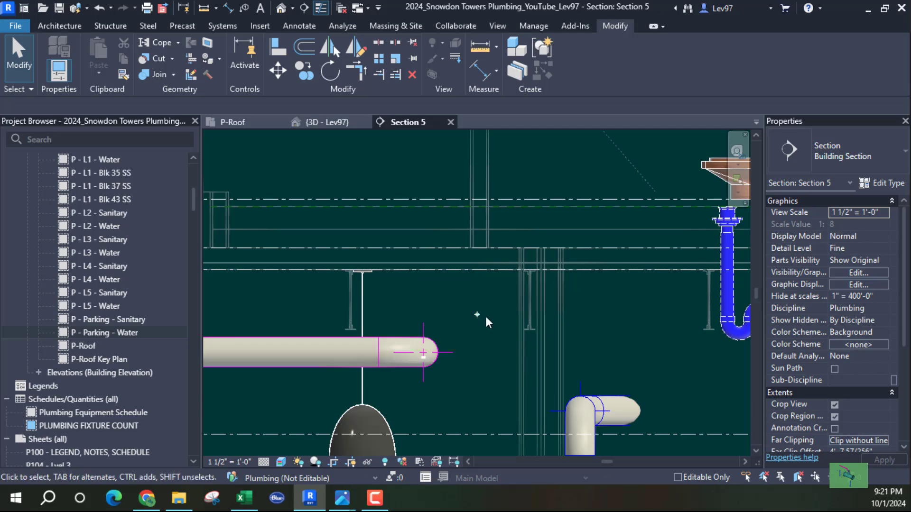
{"action": "scroll", "coordinate": [464, 314], "scroll_direction": "down", "scroll_amount": 3}
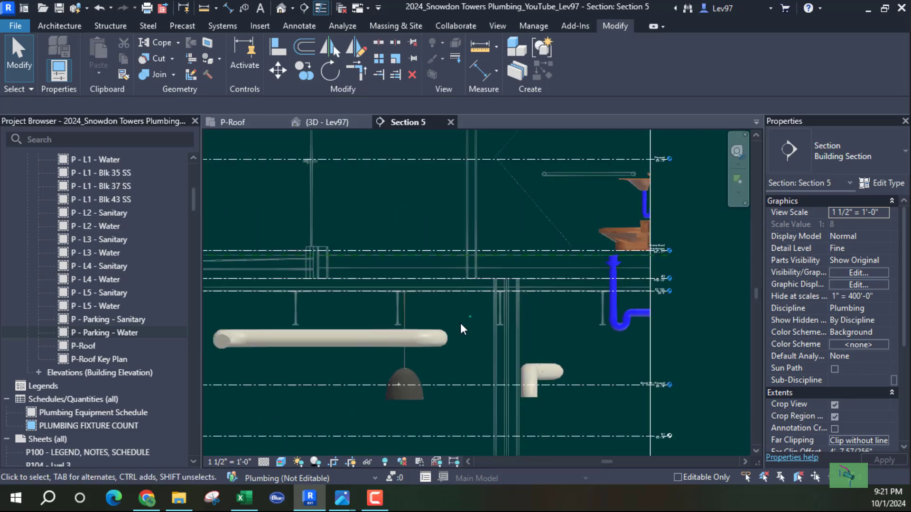
{"action": "middle_click_drag", "start_coordinate": [537, 314], "coordinate": [504, 218]}
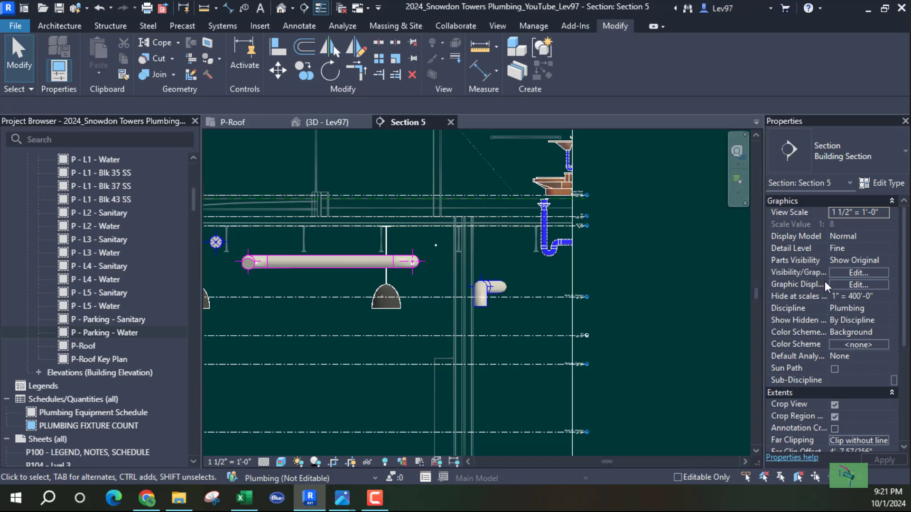
Check Section 5's visibility filters and Revit link display settings without changing them, and inspect the levels around the pipe end
{"action": "left_click", "coordinate": [848, 274]}
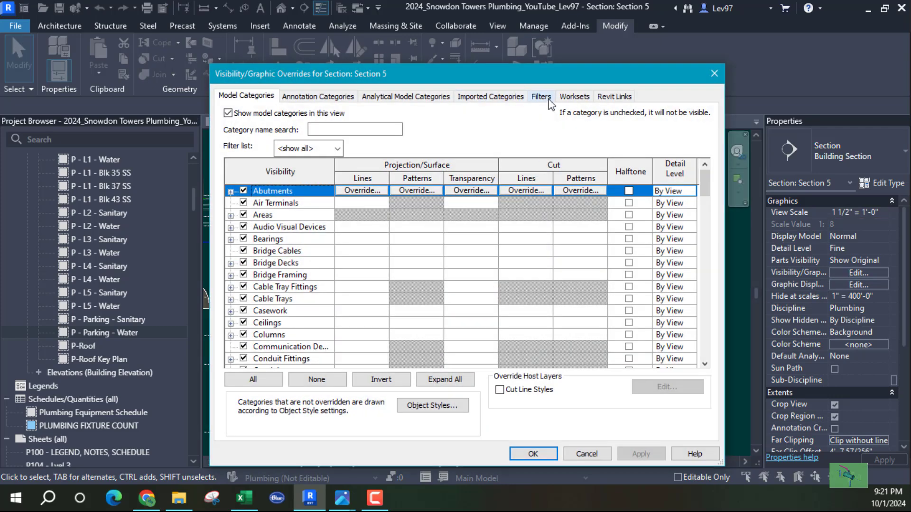
{"action": "left_click", "coordinate": [540, 97]}
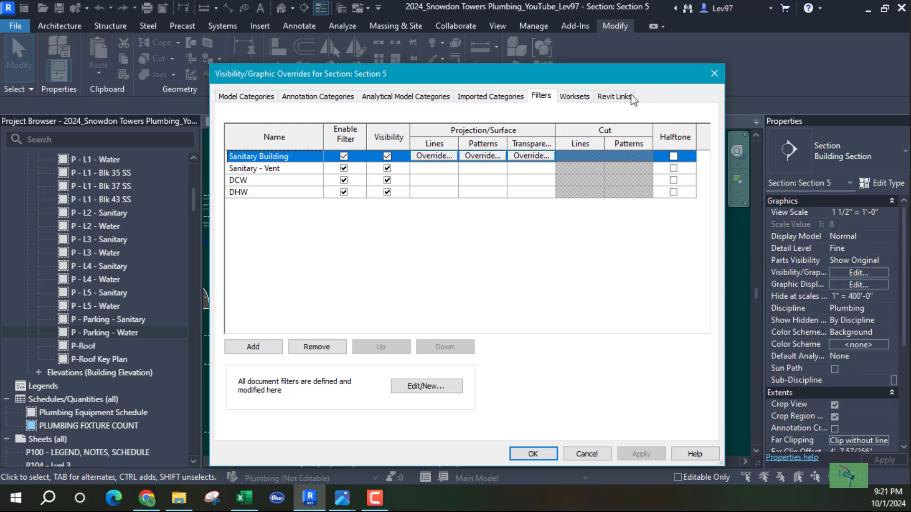
{"action": "left_click", "coordinate": [615, 97]}
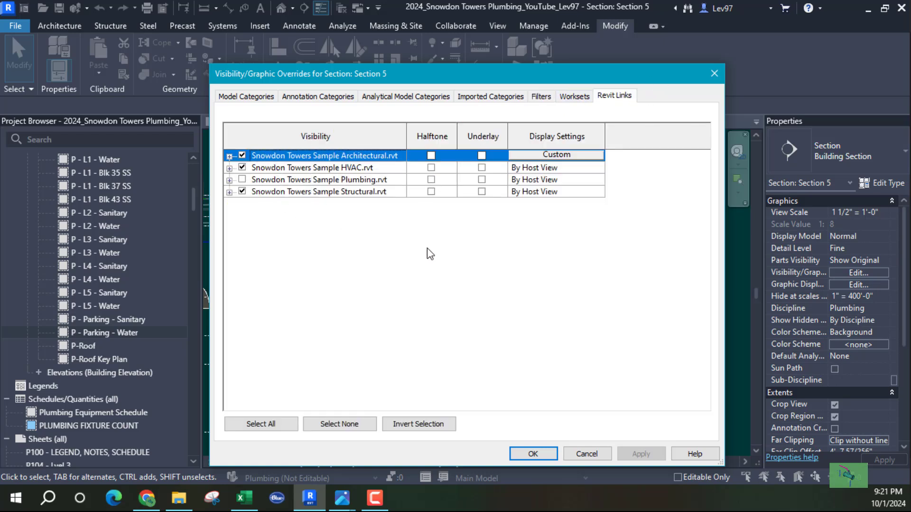
{"action": "left_click", "coordinate": [588, 458]}
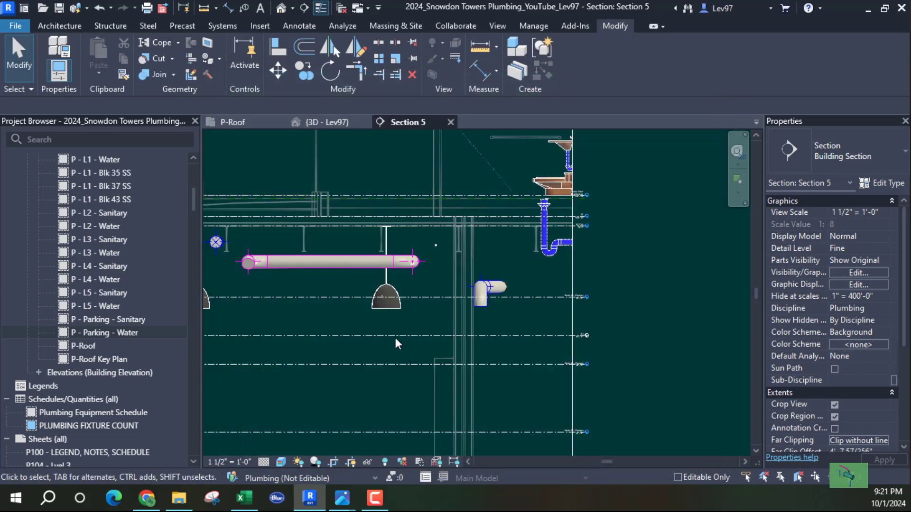
{"action": "left_click", "coordinate": [436, 227]}
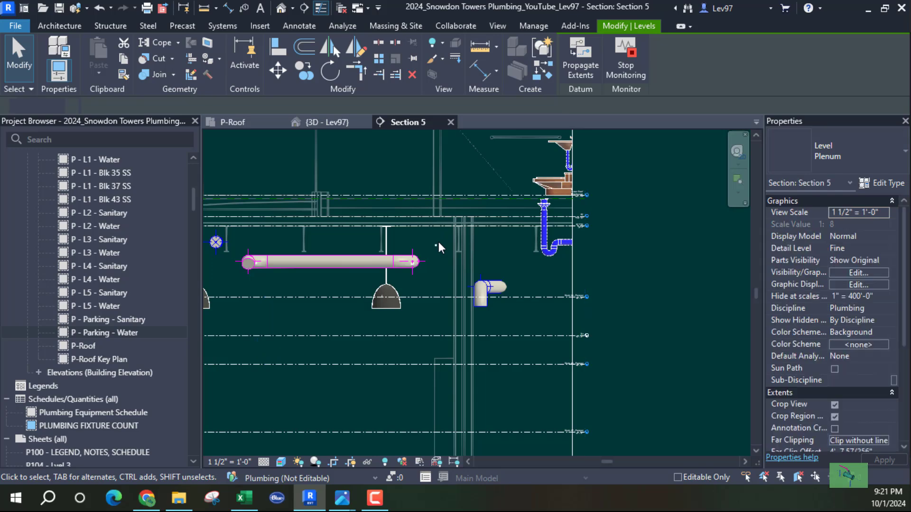
{"action": "left_click", "coordinate": [438, 242]}
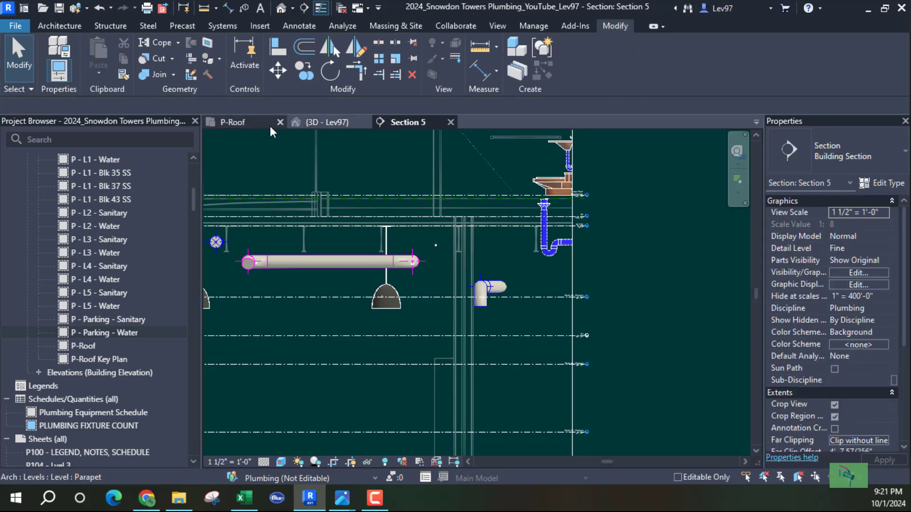
In P-Roof, extend the 3/4" cold-water pipe north from its open end inside the wall, stopping just south of WH-1
{"action": "left_click", "coordinate": [244, 121]}
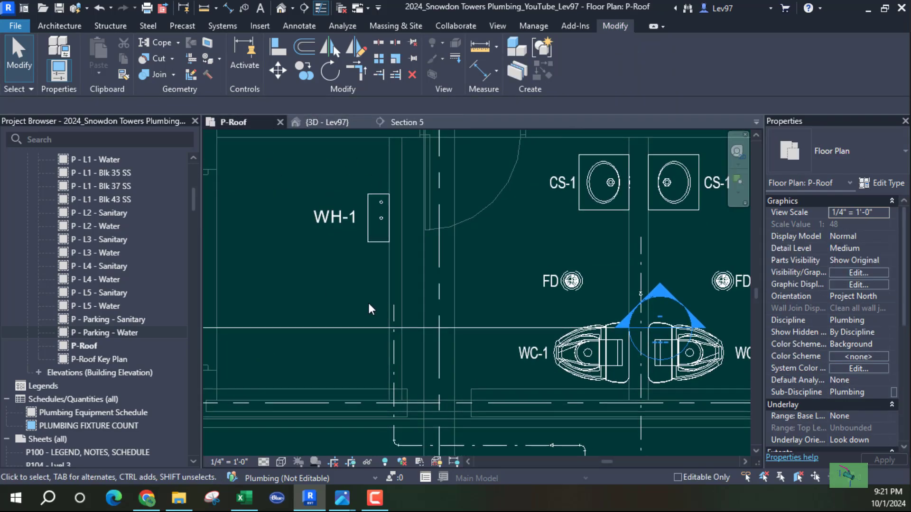
{"action": "left_click", "coordinate": [393, 313]}
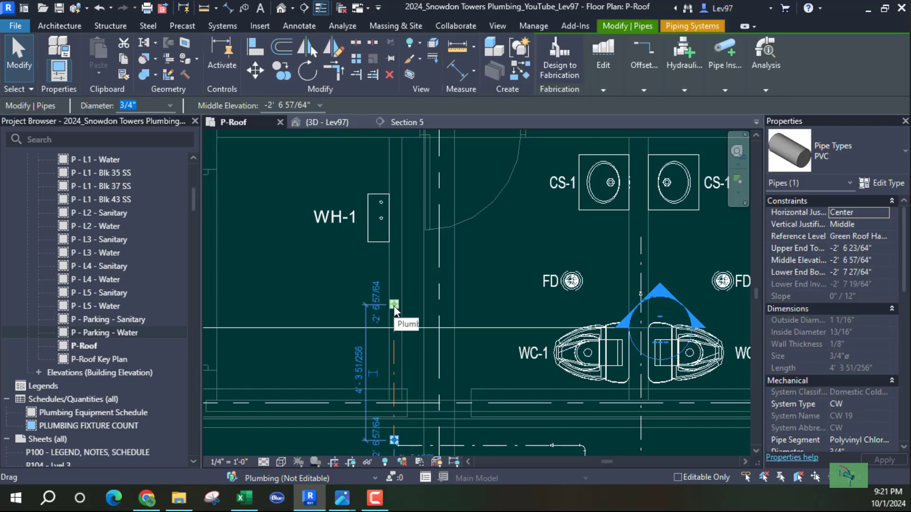
{"action": "scroll", "coordinate": [394, 308], "scroll_direction": "up", "scroll_amount": 2}
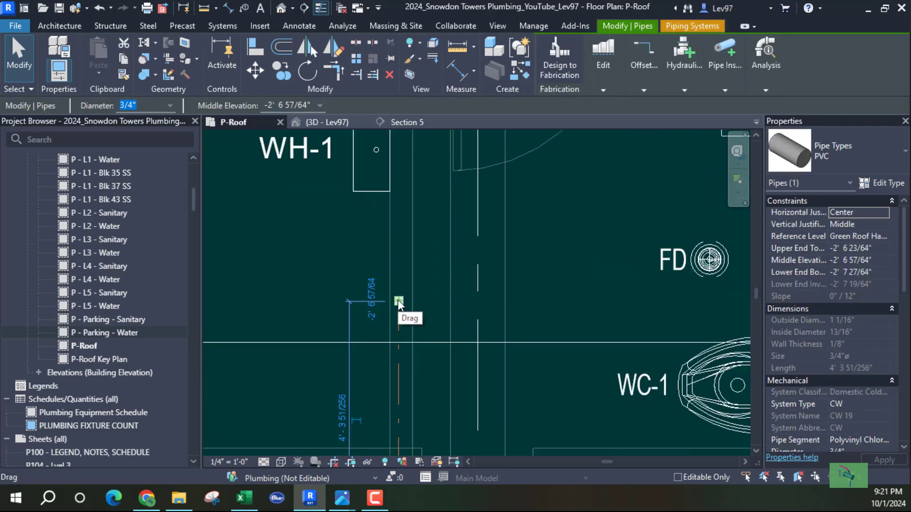
{"action": "right_click", "coordinate": [398, 303]}
{"action": "left_click", "coordinate": [440, 115]}
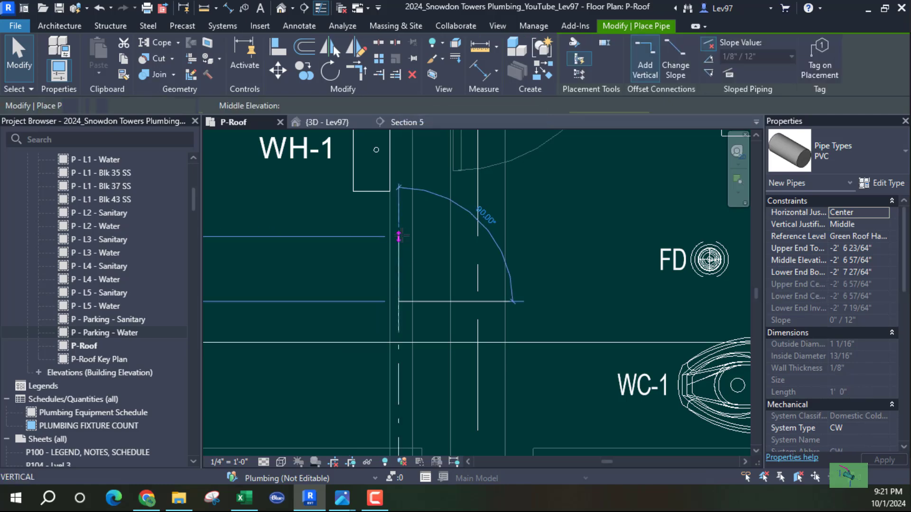
{"action": "key", "text": "Escape"}
{"action": "key", "text": "Escape"}
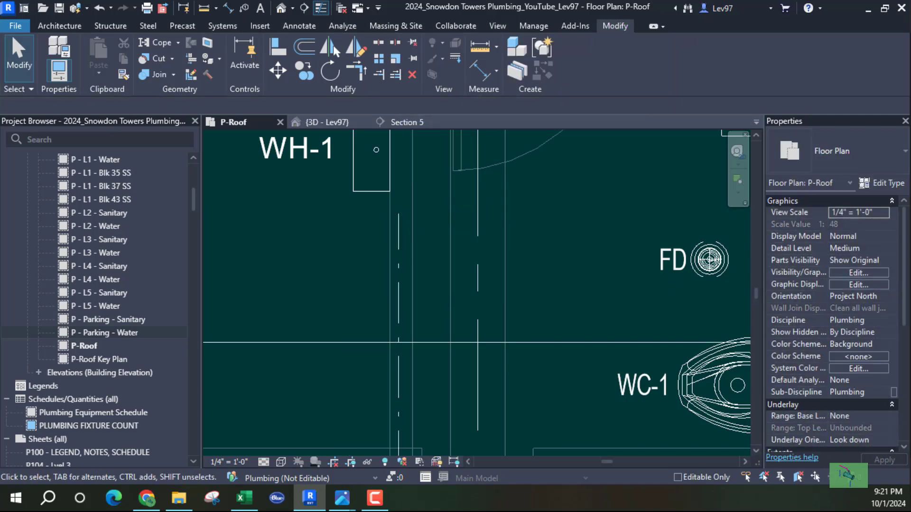
Select the WH-1 tankless water heater and examine its connectors relative to the cold-water branch in the 3D view
{"action": "key", "text": "alt+Tab"}
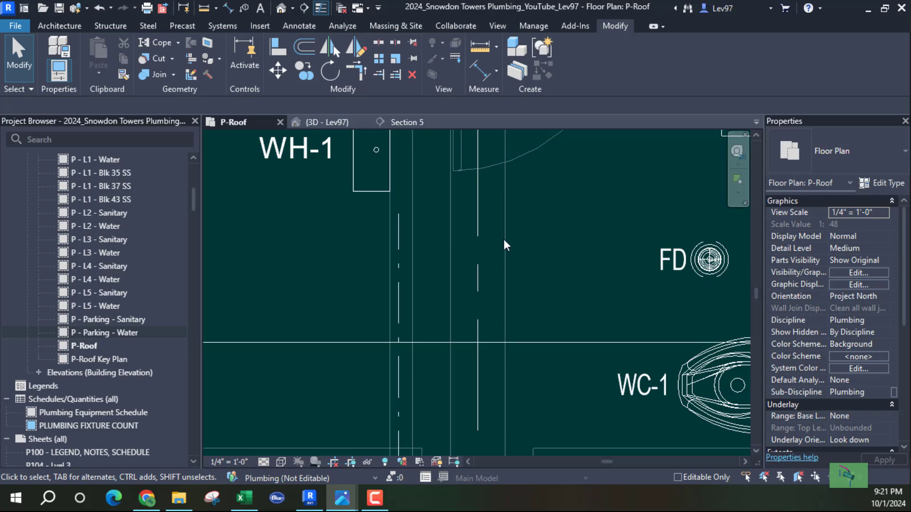
{"action": "middle_click_drag", "start_coordinate": [359, 239], "coordinate": [544, 311]}
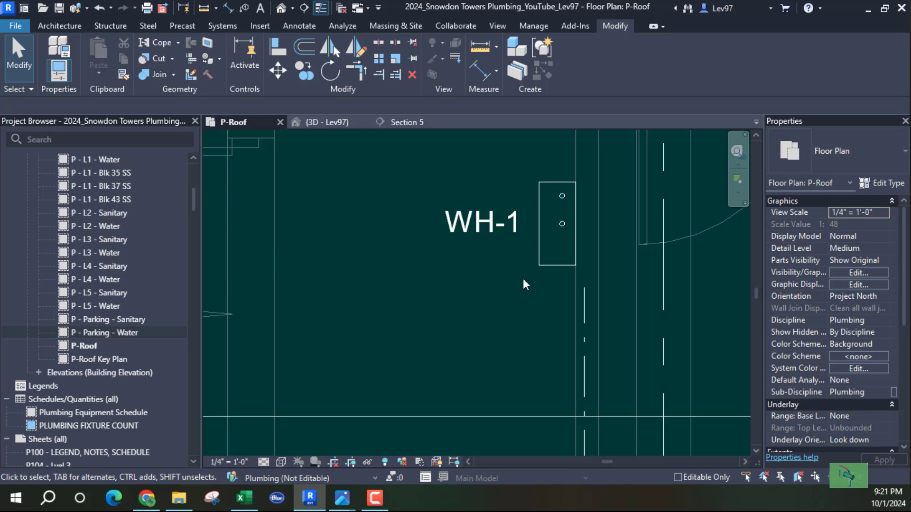
{"action": "scroll", "coordinate": [526, 290], "scroll_direction": "down", "scroll_amount": 5}
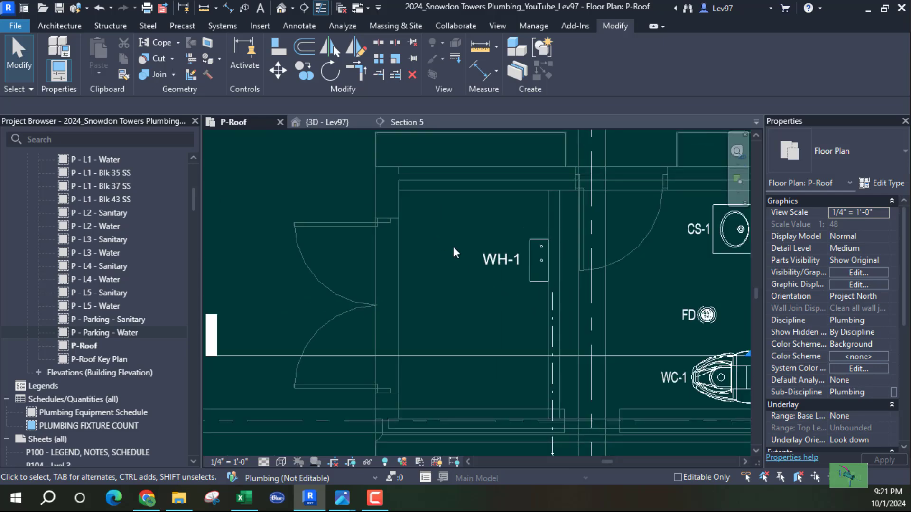
{"action": "left_click", "coordinate": [538, 278]}
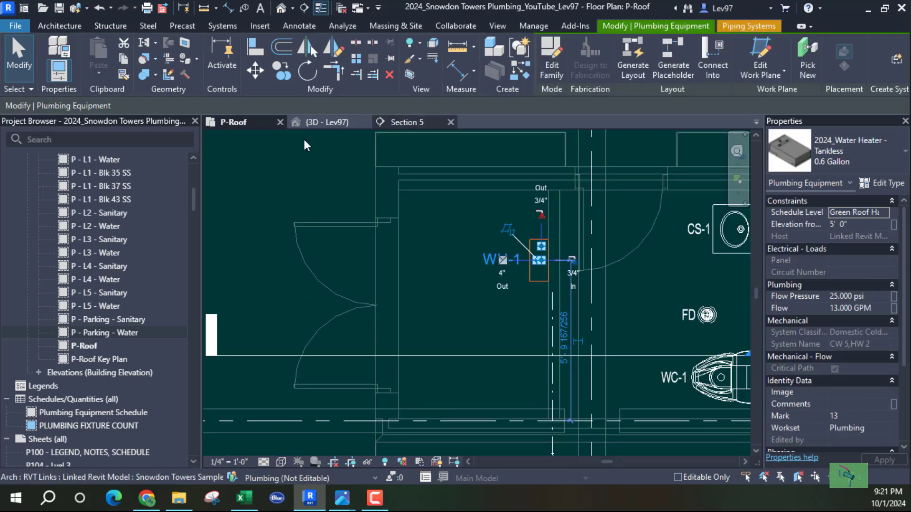
{"action": "left_click", "coordinate": [317, 120]}
{"action": "scroll", "coordinate": [382, 232], "scroll_direction": "up", "scroll_amount": 3}
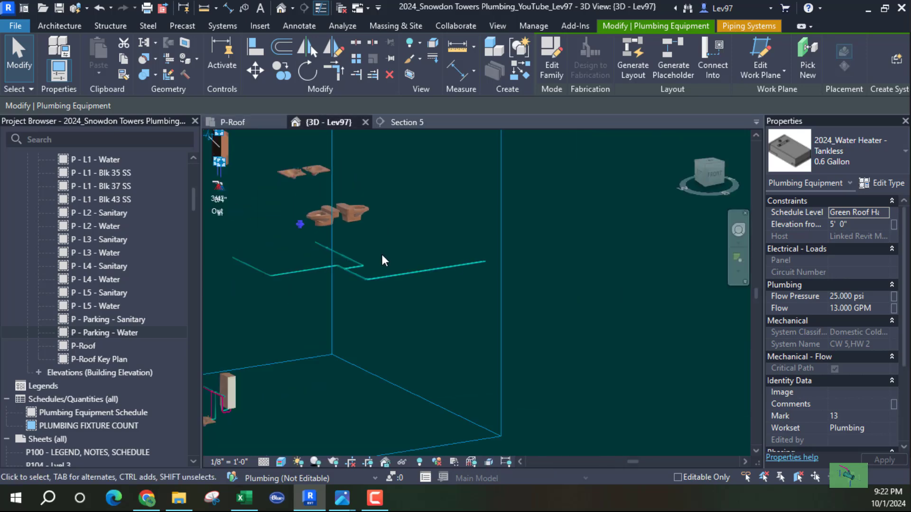
{"action": "scroll", "coordinate": [384, 260], "scroll_direction": "down", "scroll_amount": 3}
{"action": "scroll", "coordinate": [473, 215], "scroll_direction": "up", "scroll_amount": 3}
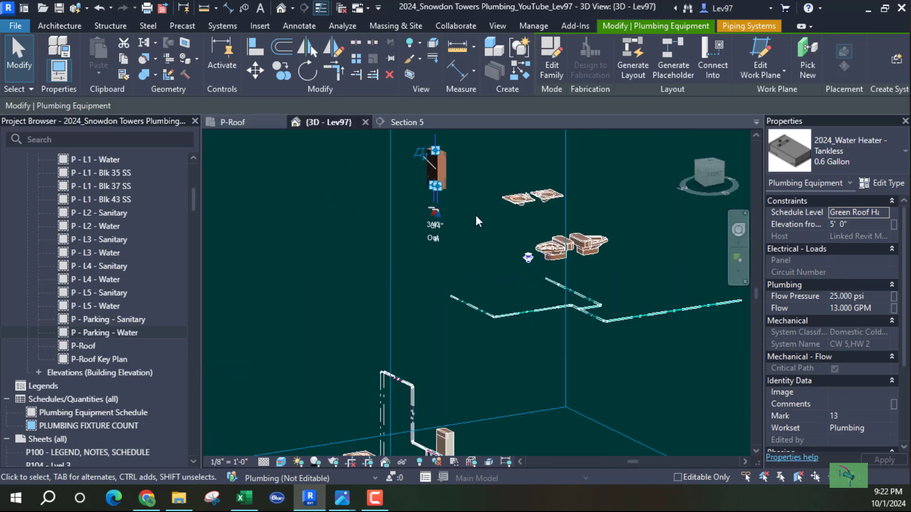
{"action": "mouse_move", "coordinate": [476, 220]}
{"action": "middle_mouse_down", "text": "shift"}
{"action": "mouse_move", "coordinate": [471, 299]}
{"action": "mouse_move", "coordinate": [503, 331]}
{"action": "mouse_move", "coordinate": [420, 263]}
{"action": "middle_mouse_up", "text": "shift"}
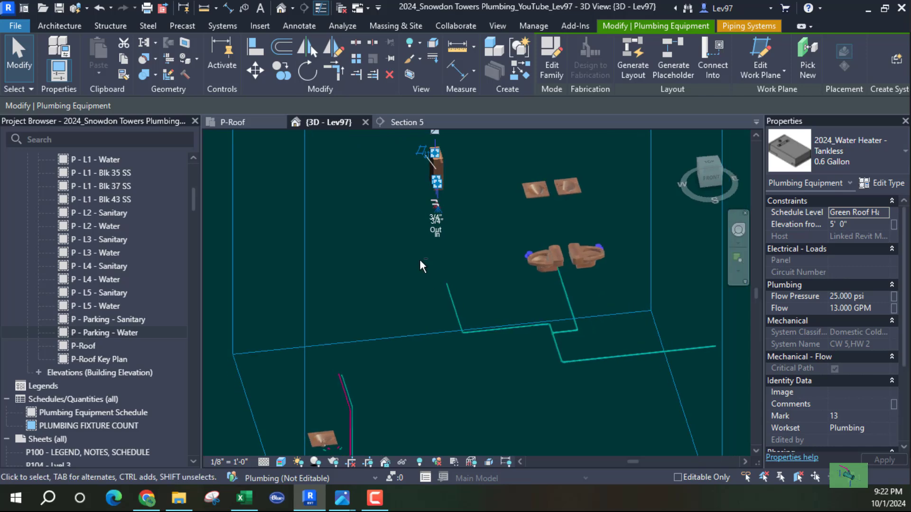
{"action": "left_click", "coordinate": [473, 233]}
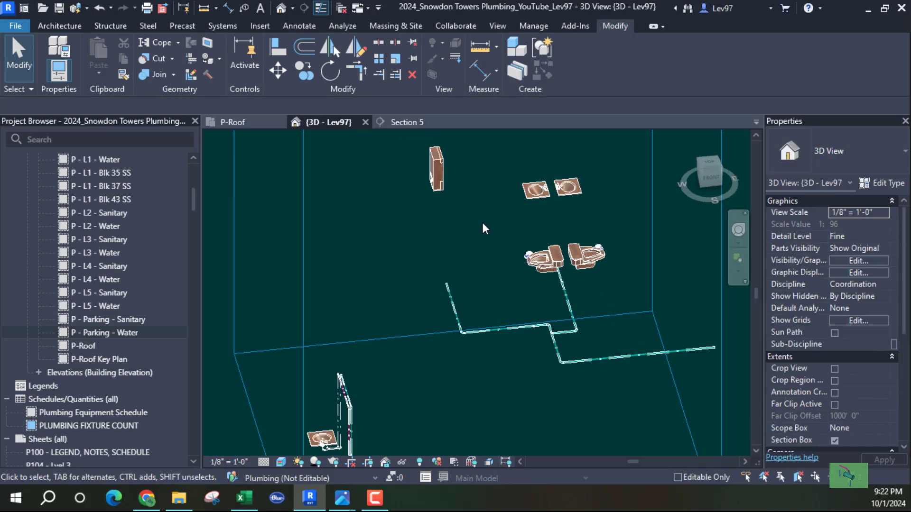
{"action": "middle_click_drag", "start_coordinate": [482, 221], "coordinate": [559, 208]}
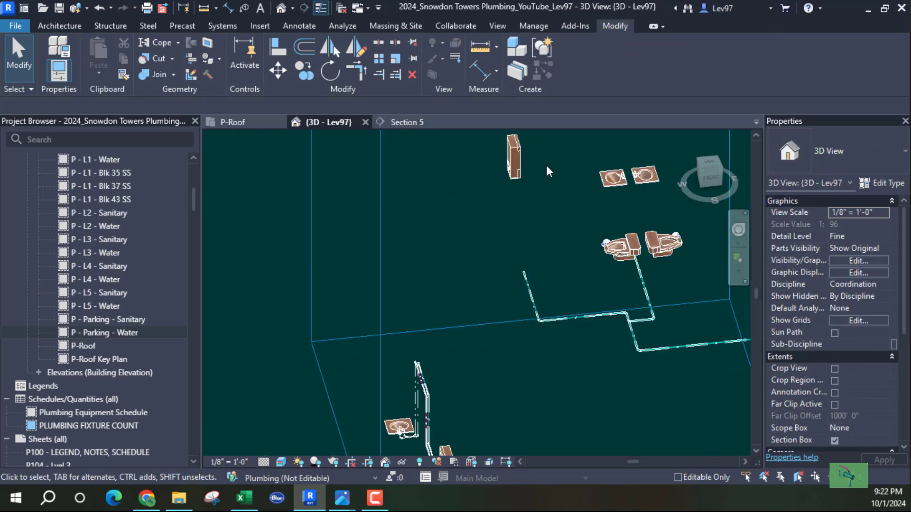
{"action": "left_click", "coordinate": [513, 170]}
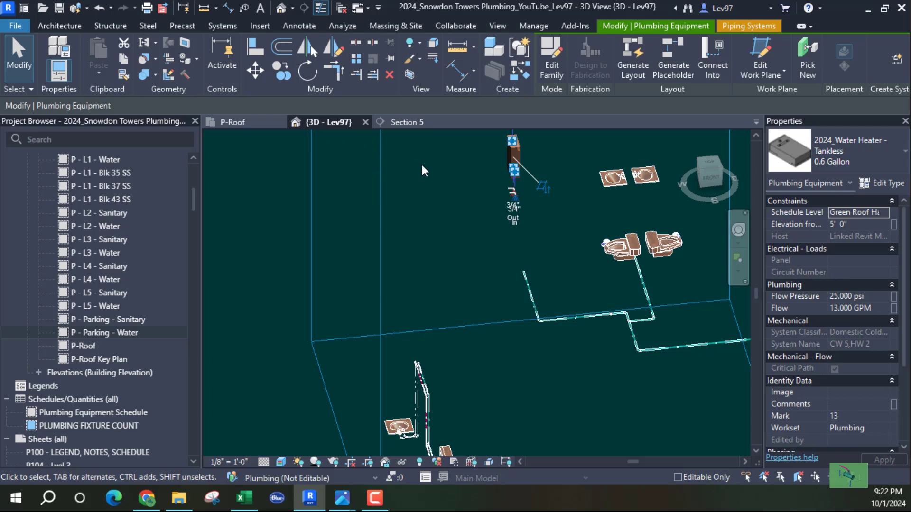
In P-Roof, use Connect Into to join WH-1's 3/4" Domestic Cold Water connector to the 3/4" cold-water pipe south of the heater
{"action": "left_click", "coordinate": [235, 122]}
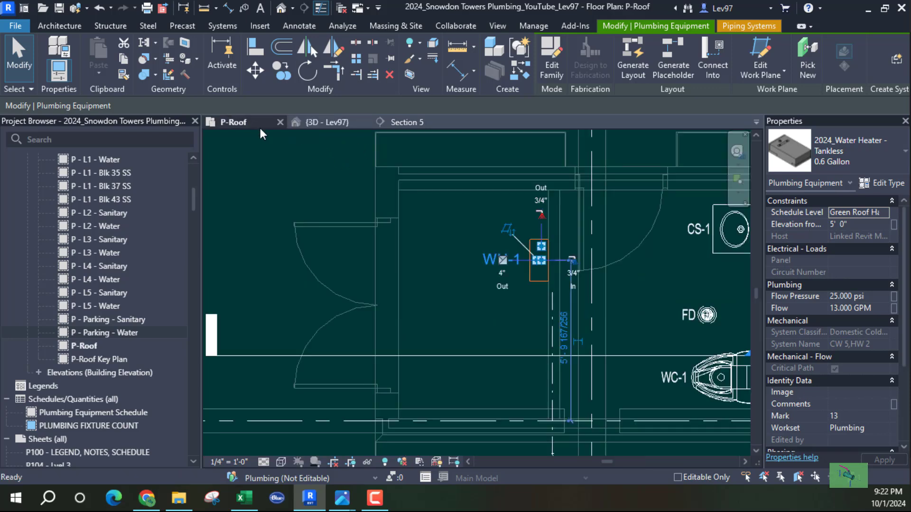
{"action": "middle_click_drag", "start_coordinate": [468, 223], "coordinate": [379, 230]}
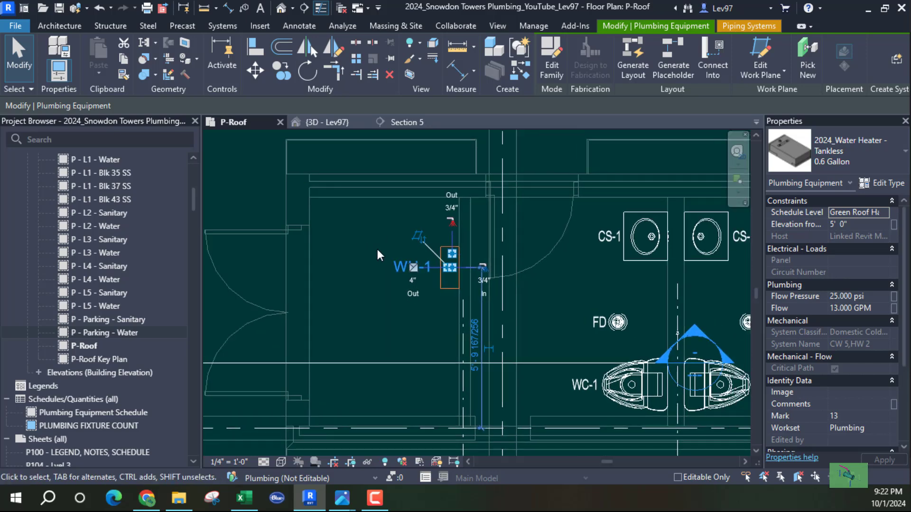
{"action": "left_click", "coordinate": [712, 65]}
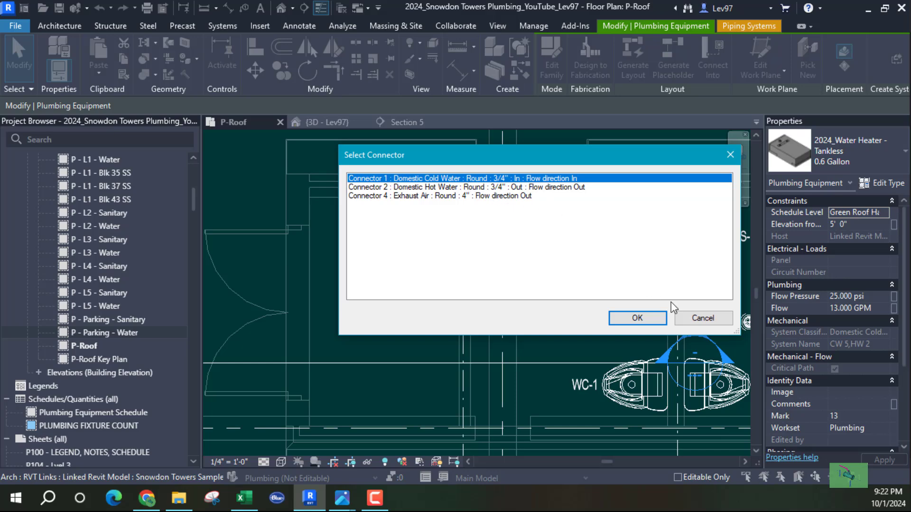
{"action": "left_click", "coordinate": [638, 318]}
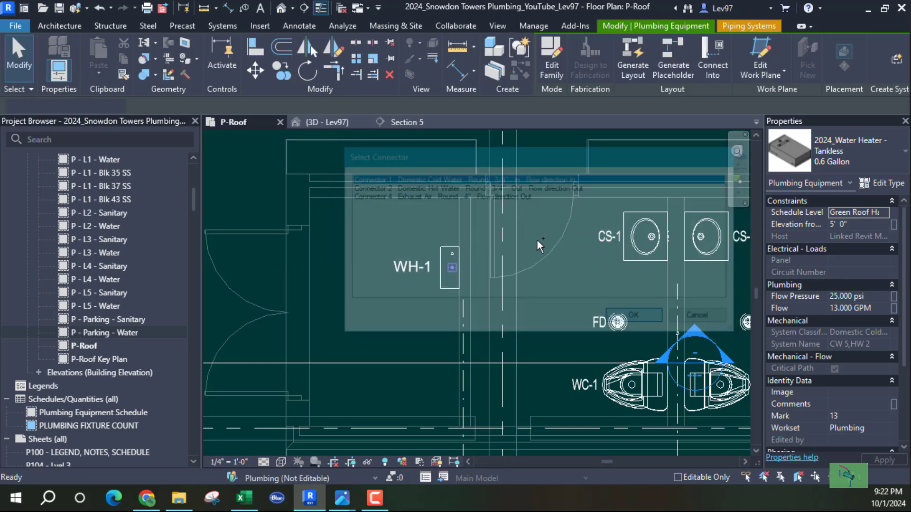
{"action": "left_click", "coordinate": [465, 319]}
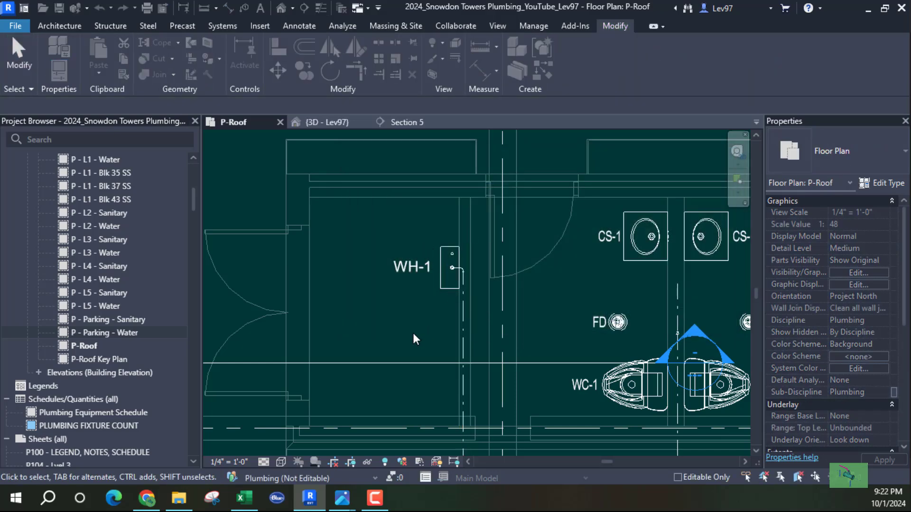
Examine WH-1's cold-water connection in P-Roof and 3D, including the vertical drop and the offset at its base
{"action": "scroll", "coordinate": [459, 292], "scroll_direction": "up", "scroll_amount": 3}
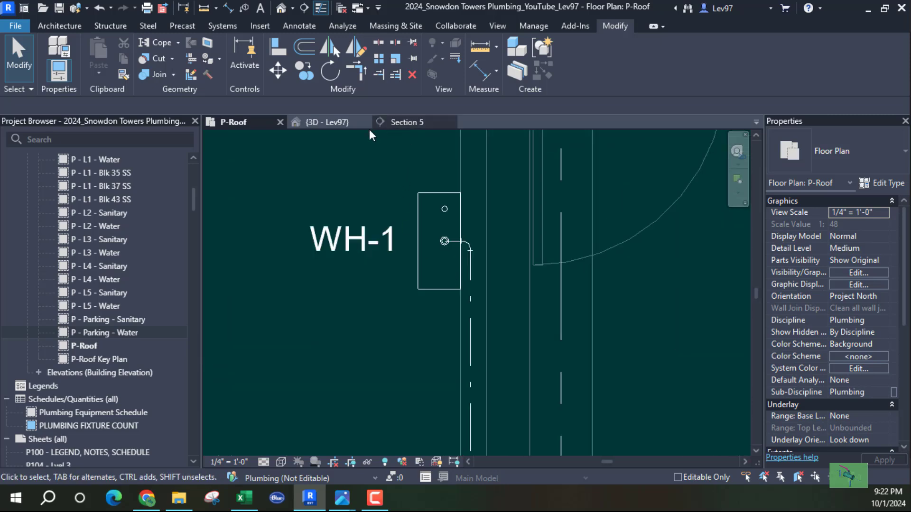
{"action": "left_click", "coordinate": [343, 119]}
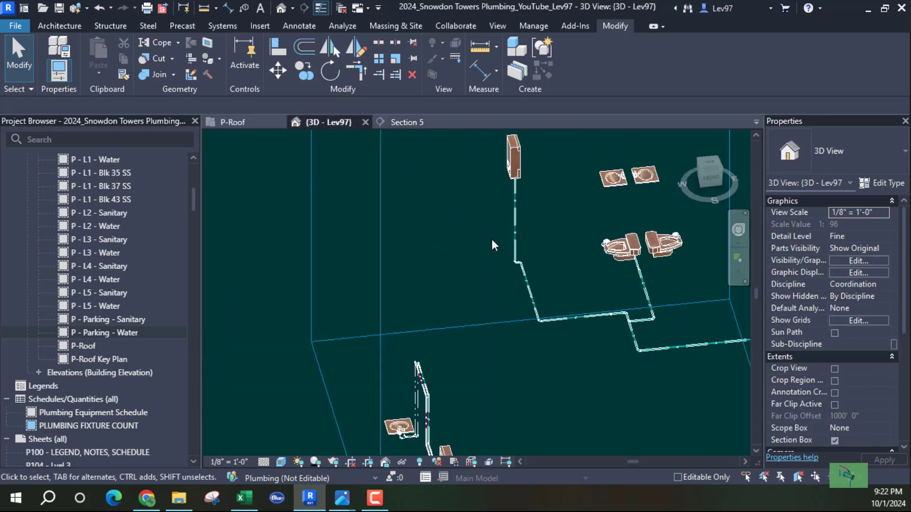
{"action": "scroll", "coordinate": [525, 271], "scroll_direction": "up", "scroll_amount": 3}
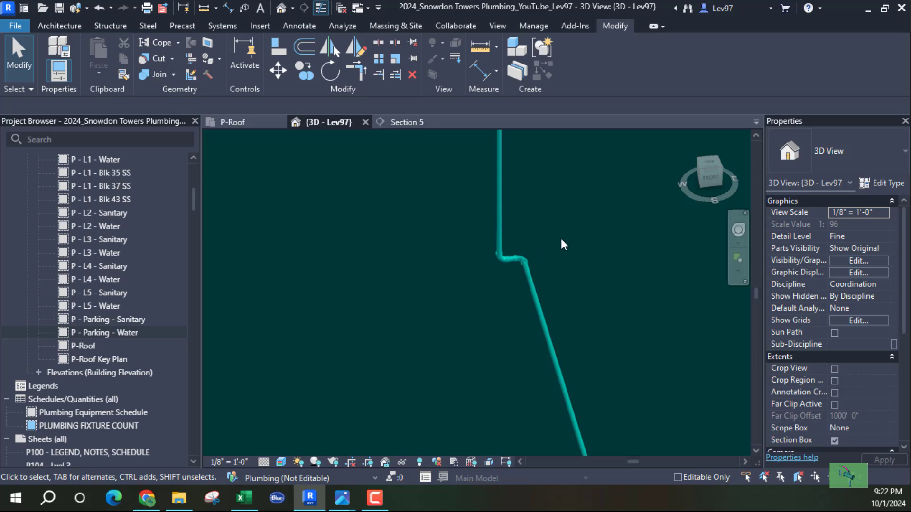
{"action": "scroll", "coordinate": [560, 238], "scroll_direction": "down", "scroll_amount": 4}
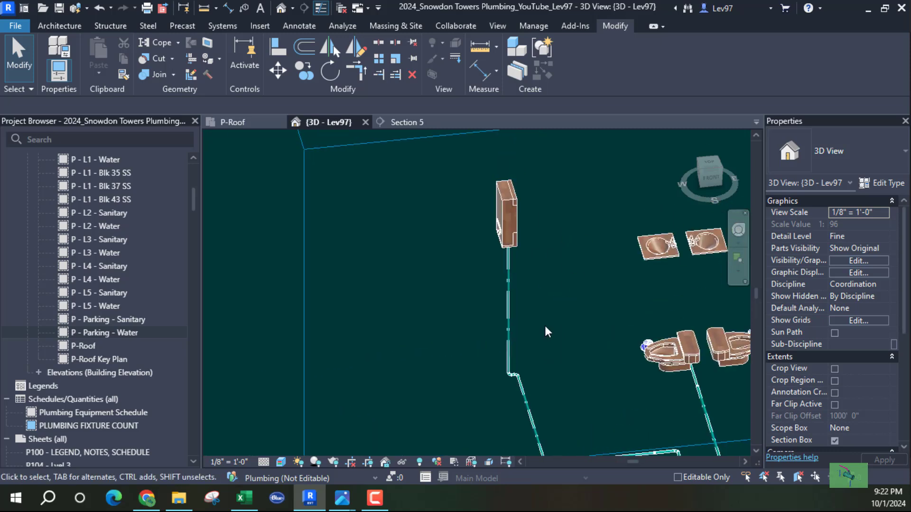
{"action": "scroll", "coordinate": [510, 261], "scroll_direction": "up", "scroll_amount": 3}
{"action": "middle_click_drag", "start_coordinate": [516, 259], "coordinate": [438, 254], "text": "shift"}
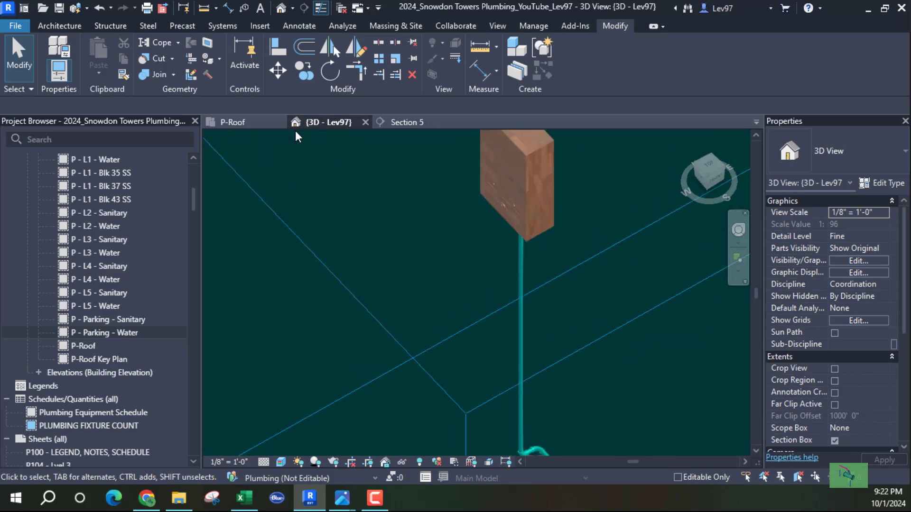
{"action": "left_click", "coordinate": [253, 120]}
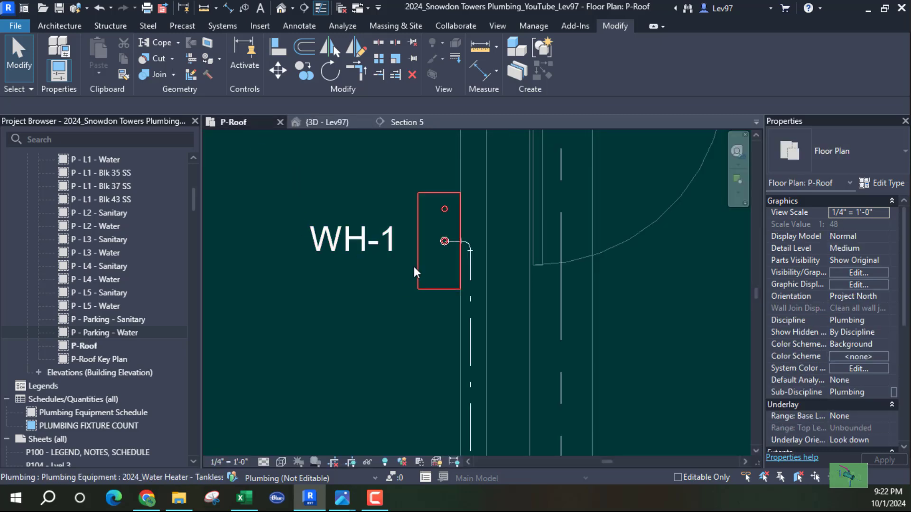
{"action": "scroll", "coordinate": [448, 257], "scroll_direction": "up", "scroll_amount": 2}
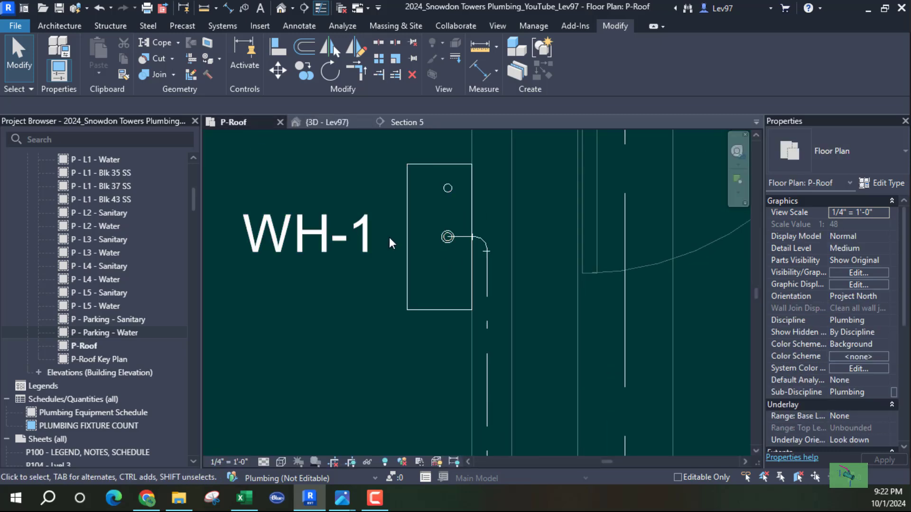
{"action": "scroll", "coordinate": [384, 190], "scroll_direction": "down", "scroll_amount": 5}
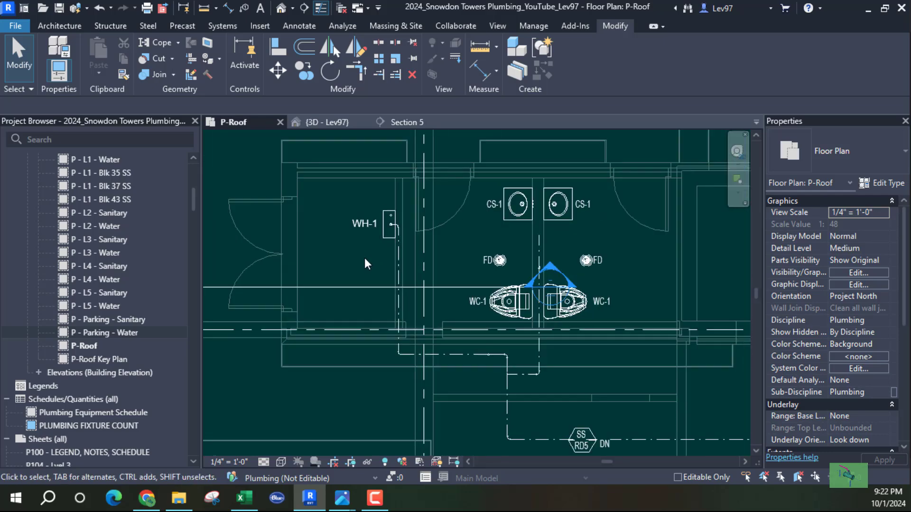
{"action": "middle_click_drag", "start_coordinate": [364, 257], "coordinate": [498, 260]}
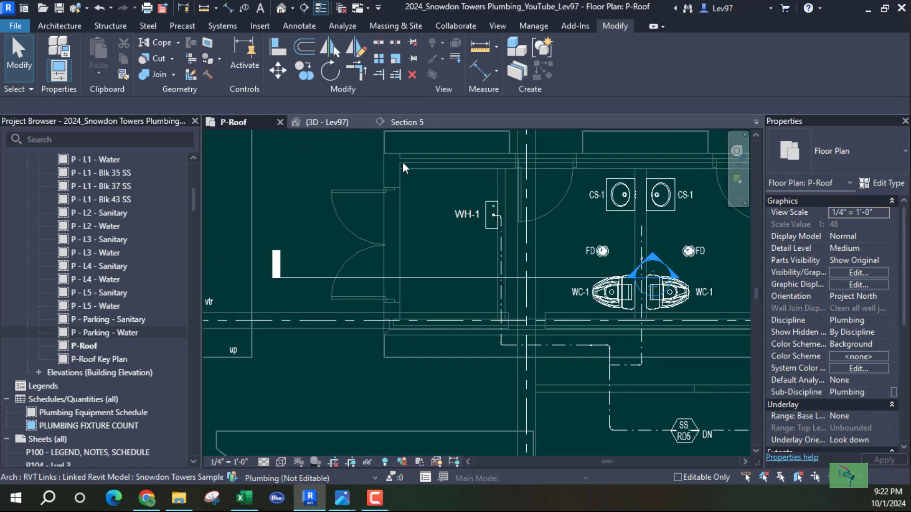
Locate WH-1 in the 3D view and make the Snowdon Towers Sample Architectural.rvt link visible there
{"action": "left_click", "coordinate": [485, 227]}
{"action": "left_click", "coordinate": [317, 124]}
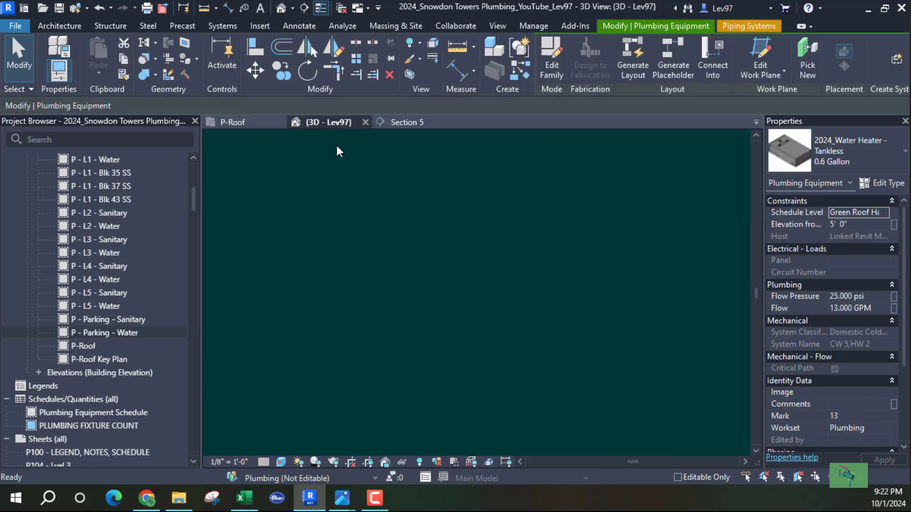
{"action": "left_click", "coordinate": [435, 264]}
{"action": "scroll", "coordinate": [432, 251], "scroll_direction": "down", "scroll_amount": 5}
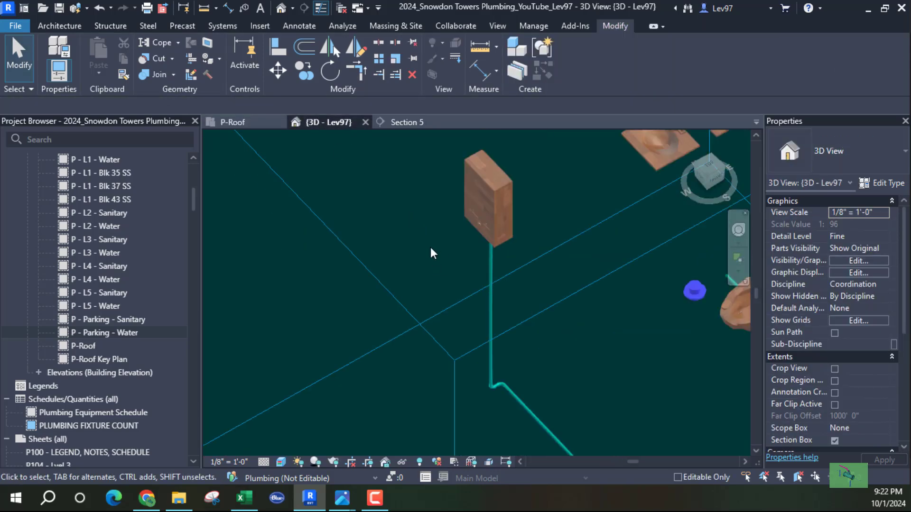
{"action": "left_click", "coordinate": [854, 261]}
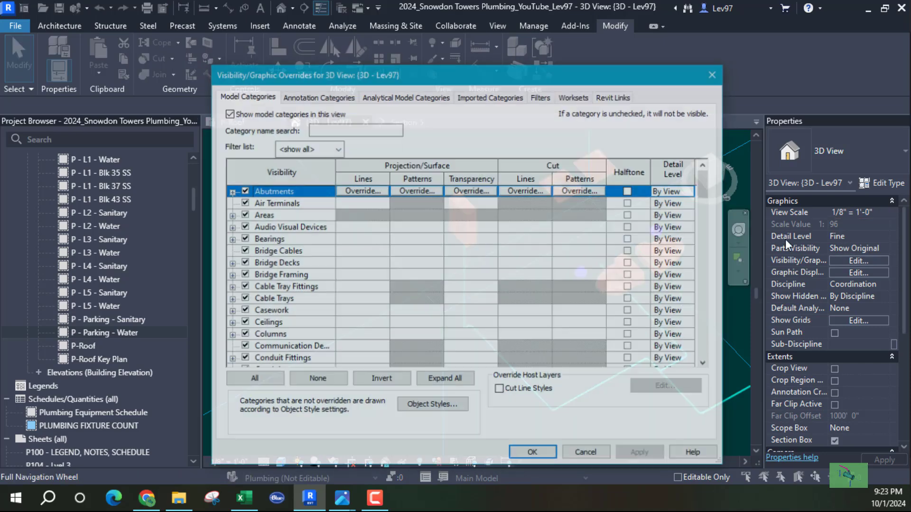
{"action": "left_click", "coordinate": [615, 97]}
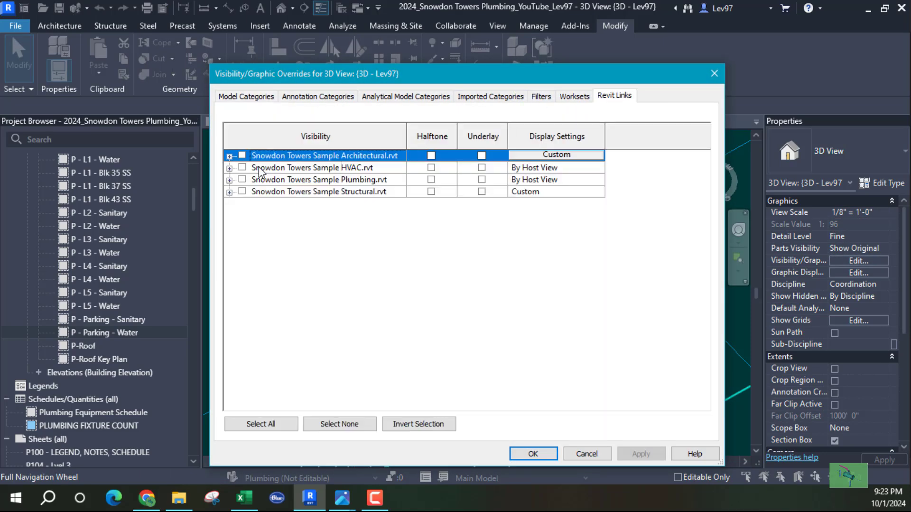
{"action": "left_click", "coordinate": [530, 453]}
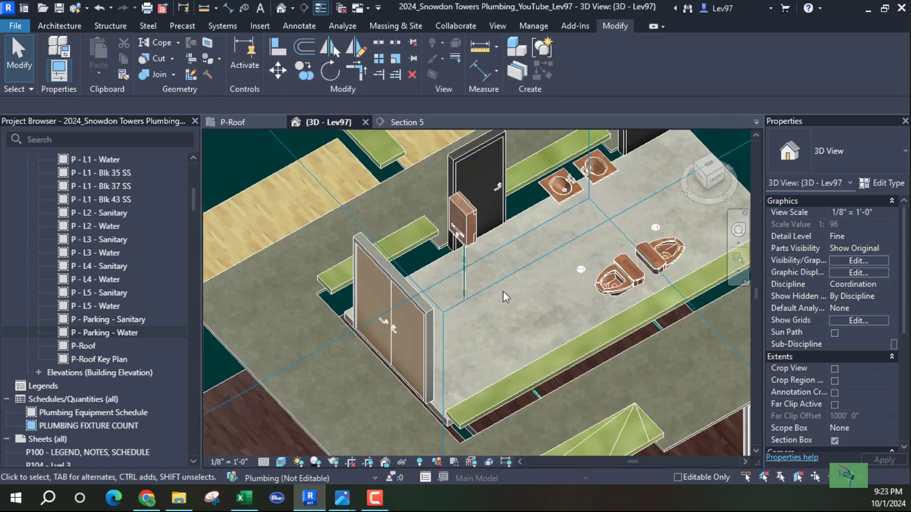
Turn on the Walls category in the 3D view's custom display settings for the Snowdon Towers Sample Architectural.rvt link
{"action": "middle_click_drag", "start_coordinate": [502, 285], "coordinate": [513, 255], "text": "shift"}
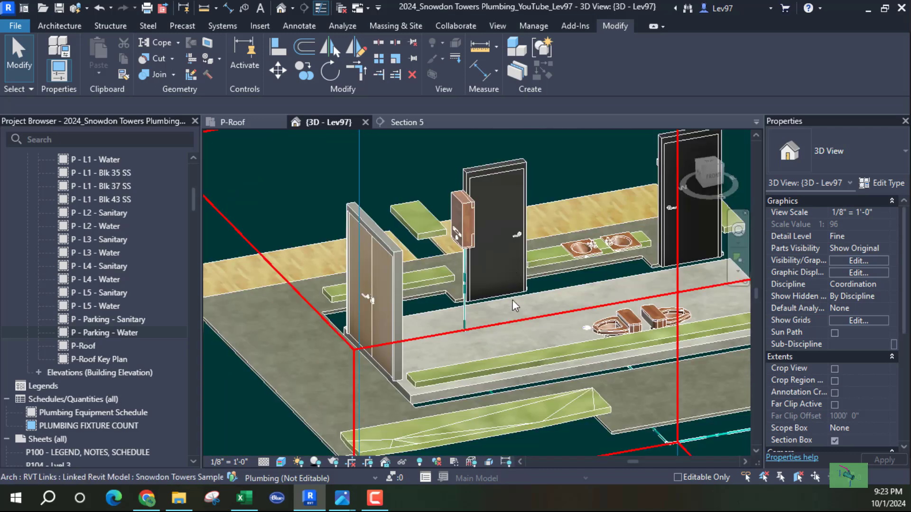
{"action": "middle_click_drag", "start_coordinate": [514, 303], "coordinate": [336, 305], "text": "shift"}
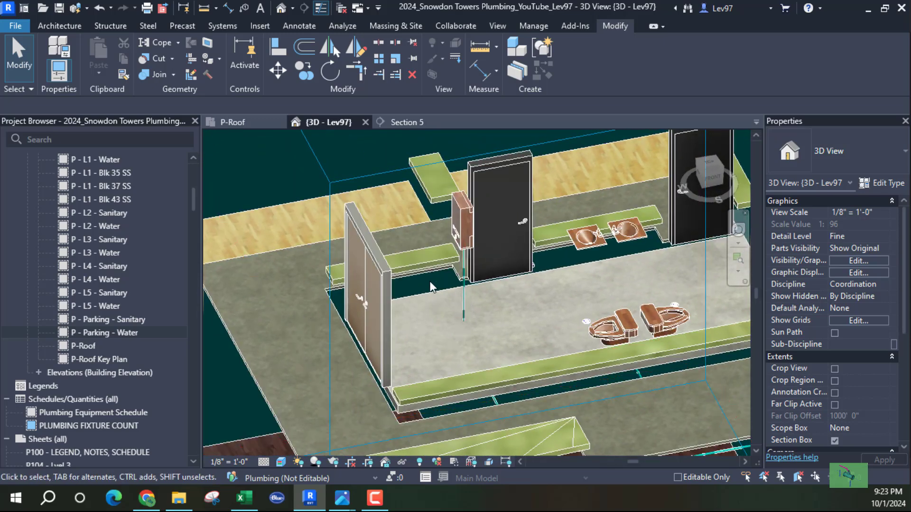
{"action": "key", "text": "v"}
{"action": "key", "text": "v"}
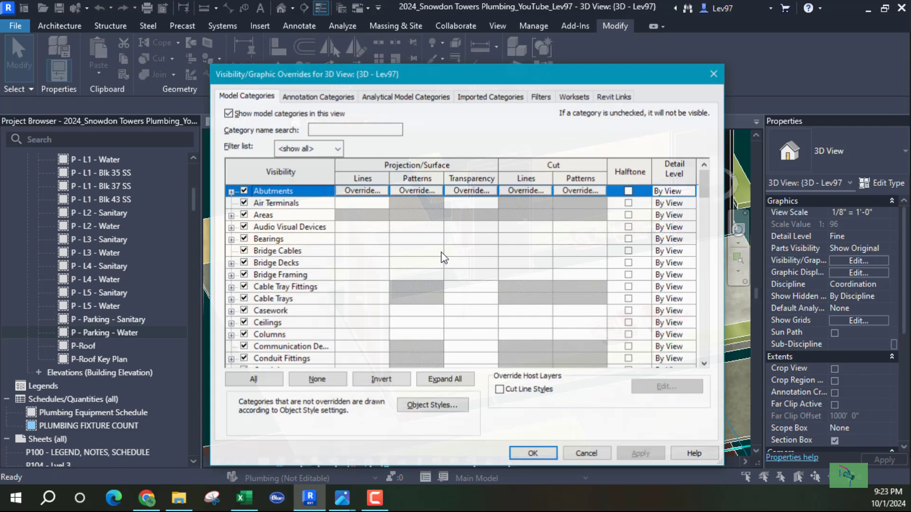
{"action": "left_click", "coordinate": [613, 97]}
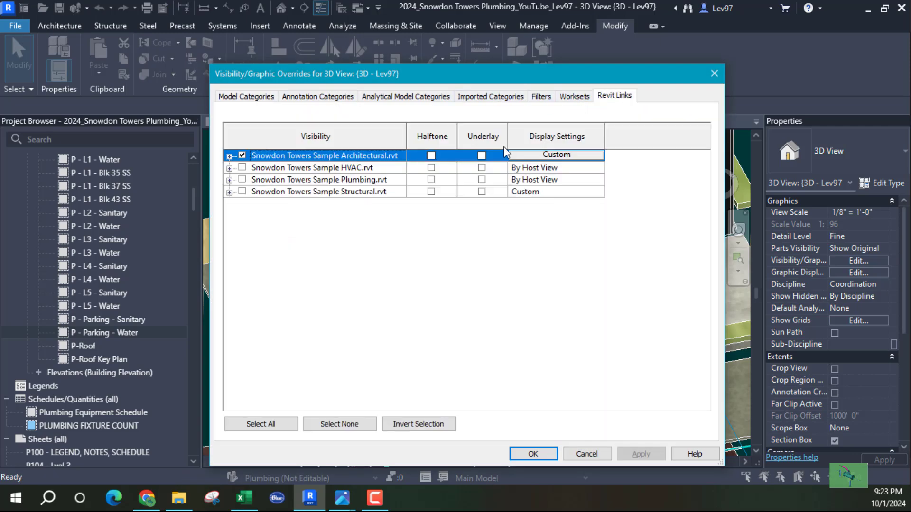
{"action": "left_click", "coordinate": [548, 155]}
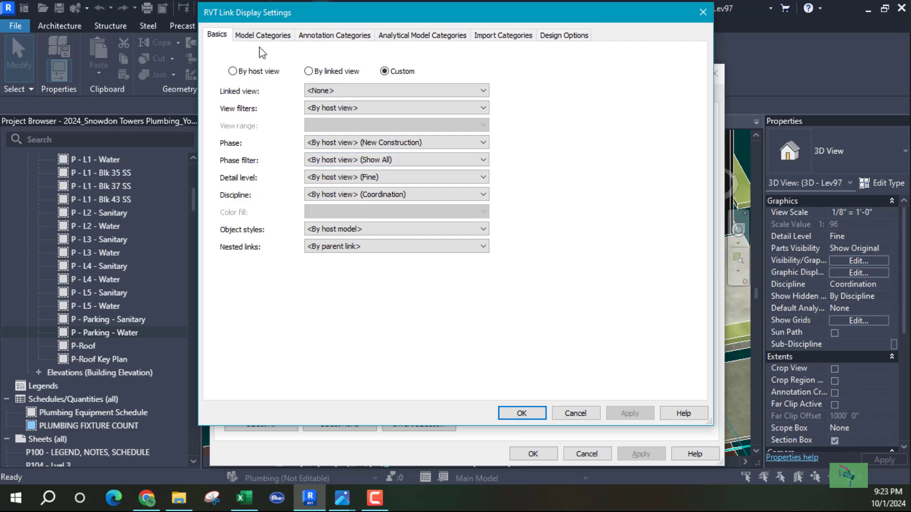
{"action": "left_click", "coordinate": [261, 36]}
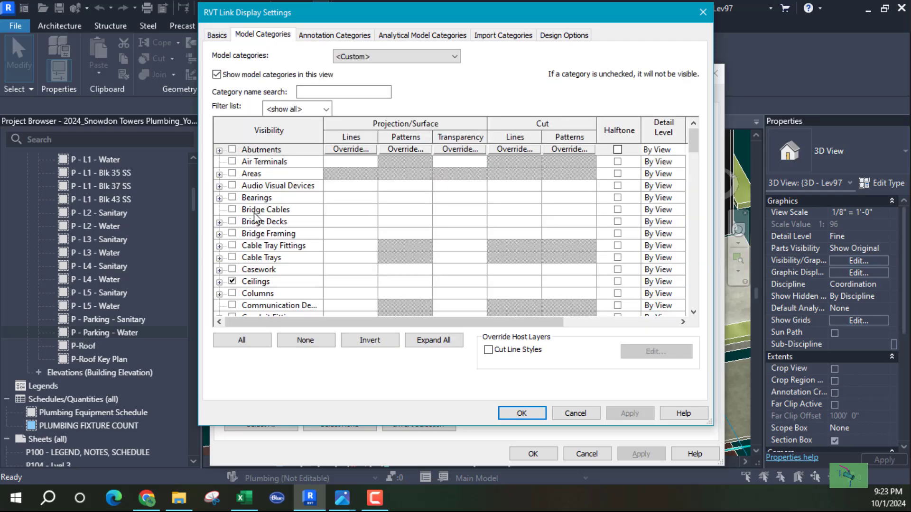
{"action": "left_click", "coordinate": [258, 212]}
{"action": "key", "text": "w"}
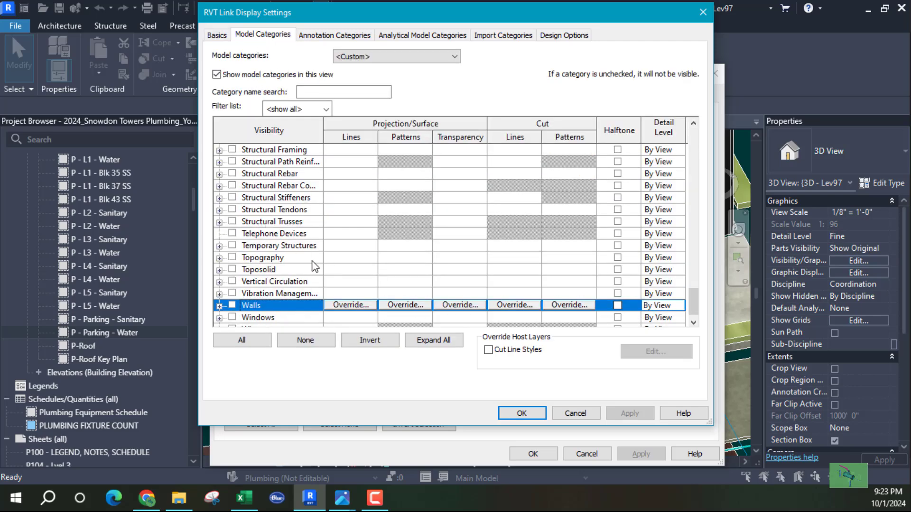
{"action": "scroll", "coordinate": [268, 302], "scroll_direction": "down", "scroll_amount": 1}
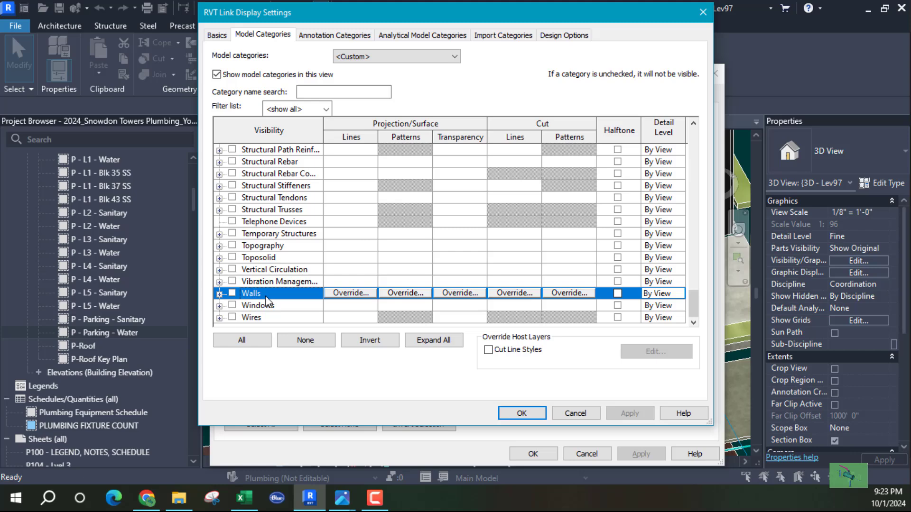
{"action": "left_click", "coordinate": [232, 294]}
{"action": "left_click", "coordinate": [530, 414]}
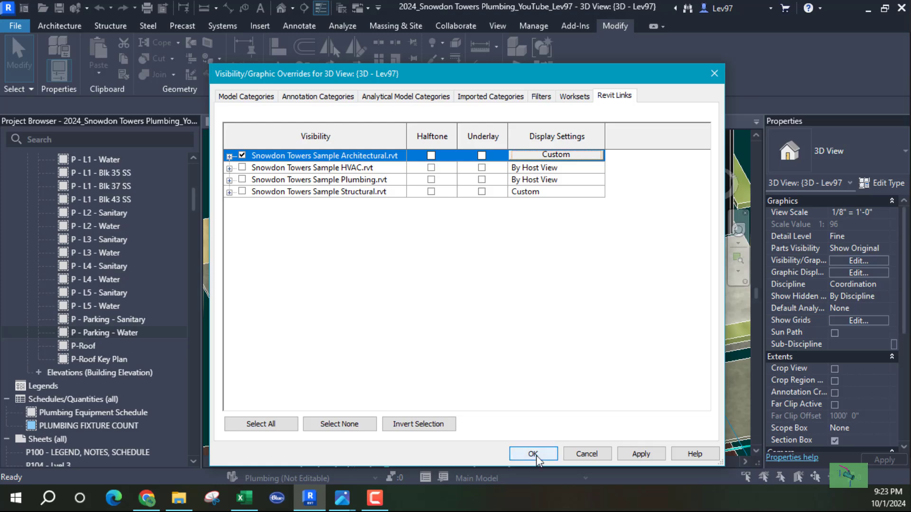
{"action": "left_click", "coordinate": [535, 454]}
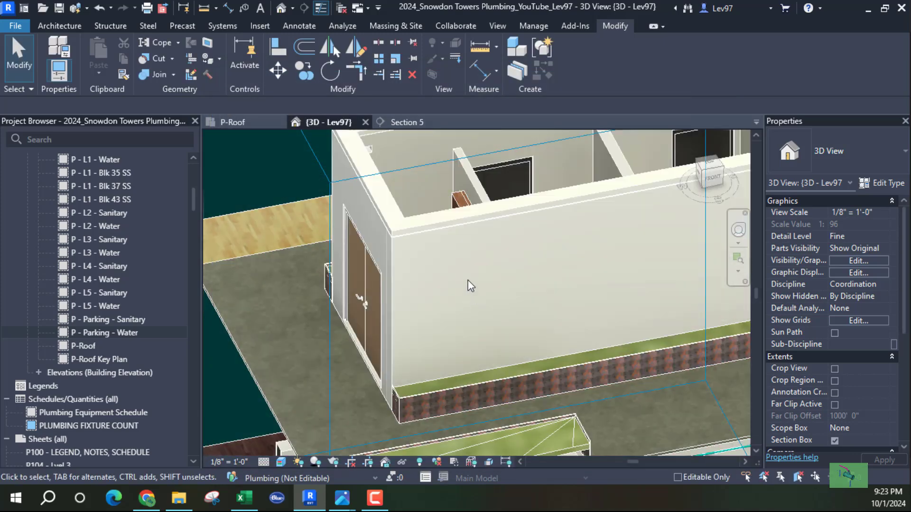
Inspect WH-1's cold-water drop against the walls in 3D, and undo the wall and architectural link visibility changes
{"action": "middle_click_drag", "start_coordinate": [469, 285], "coordinate": [487, 314], "text": "shift"}
{"action": "scroll", "coordinate": [470, 237], "scroll_direction": "up", "scroll_amount": 3}
{"action": "middle_click_drag", "start_coordinate": [474, 273], "coordinate": [353, 167], "text": "shift"}
{"action": "scroll", "coordinate": [456, 259], "scroll_direction": "up", "scroll_amount": 3}
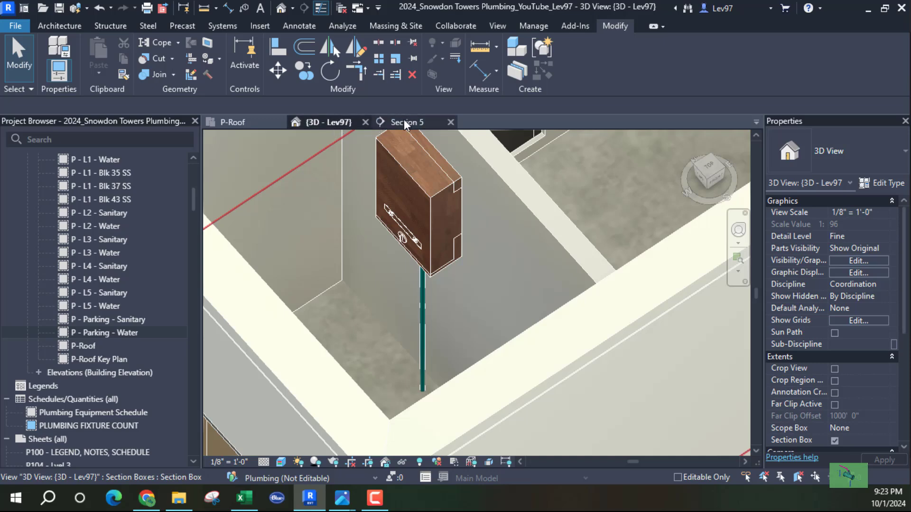
{"action": "left_click", "coordinate": [100, 8]}
{"action": "left_click", "coordinate": [100, 8]}
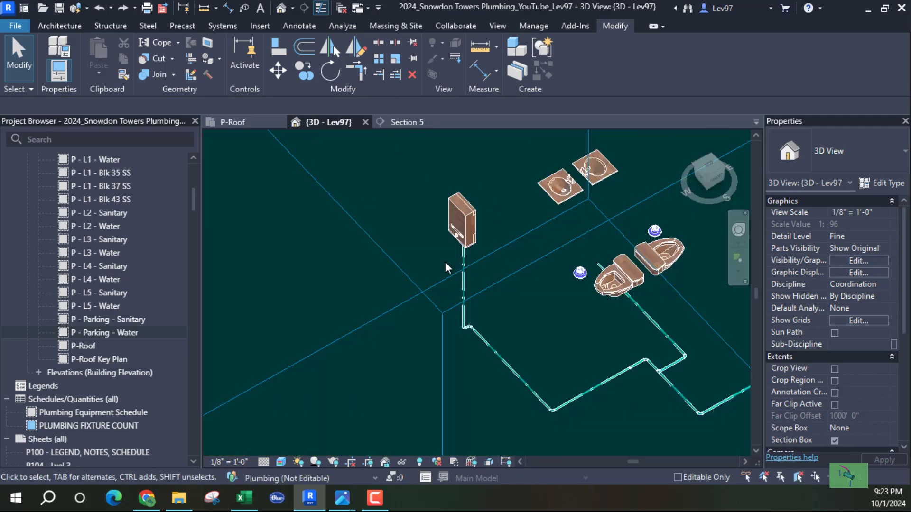
Delete the short offset pipe and its elbows at the base of WH-1's cold-water drop
{"action": "scroll", "coordinate": [446, 266], "scroll_direction": "up", "scroll_amount": 5}
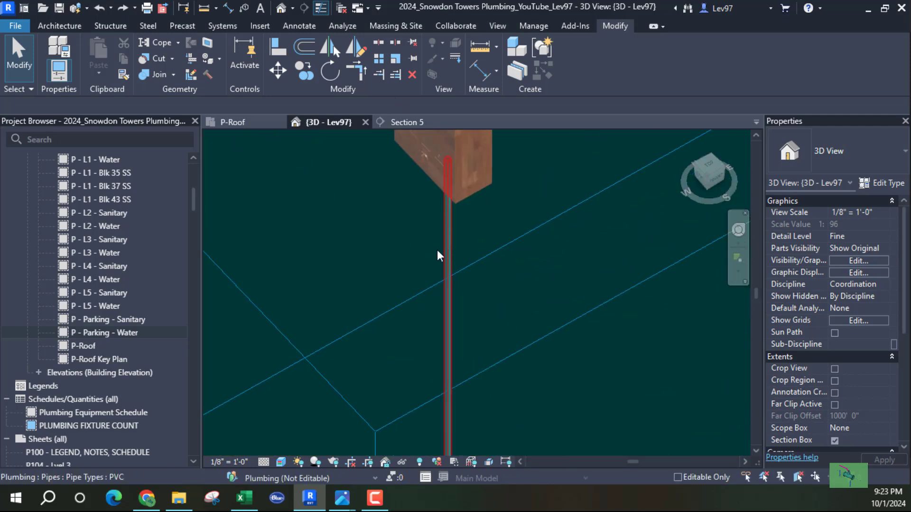
{"action": "middle_click_drag", "start_coordinate": [421, 264], "coordinate": [401, 286], "text": "shift"}
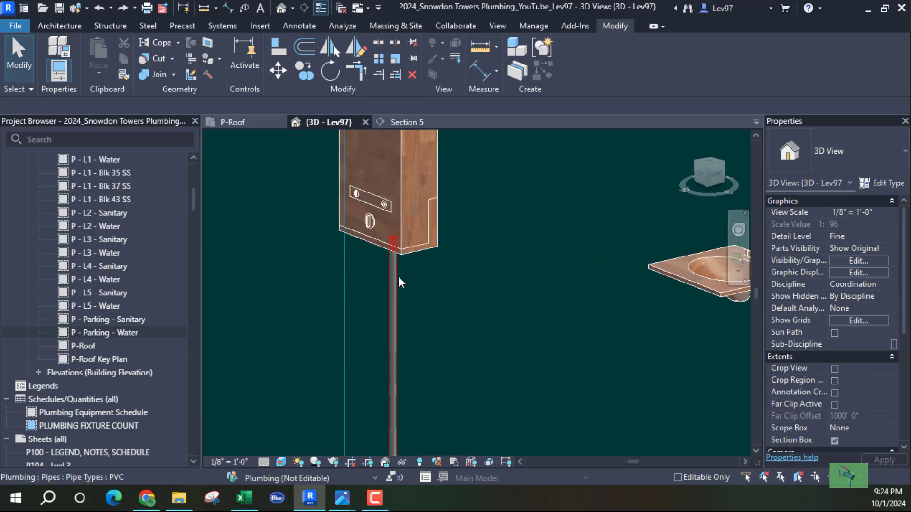
{"action": "scroll", "coordinate": [465, 313], "scroll_direction": "down", "scroll_amount": 3}
{"action": "middle_click_drag", "start_coordinate": [485, 354], "coordinate": [495, 141]}
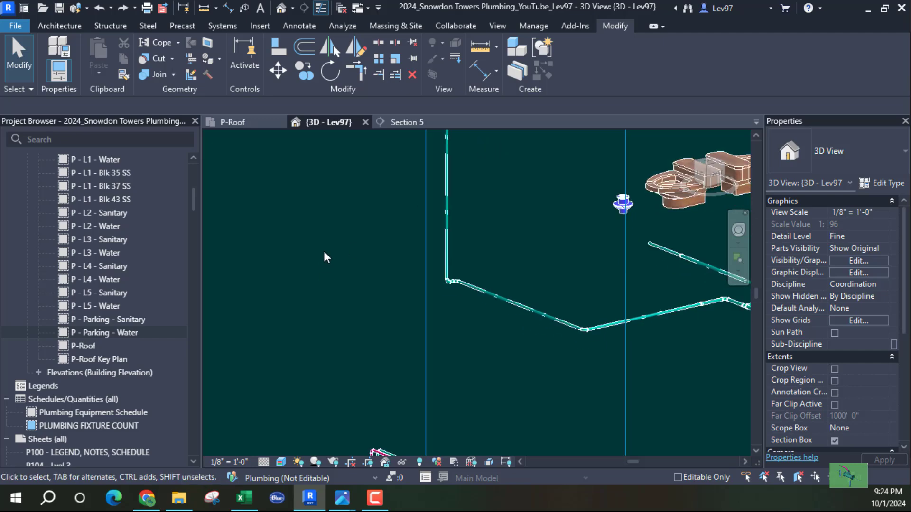
{"action": "left_click_drag", "start_coordinate": [364, 218], "coordinate": [476, 340]}
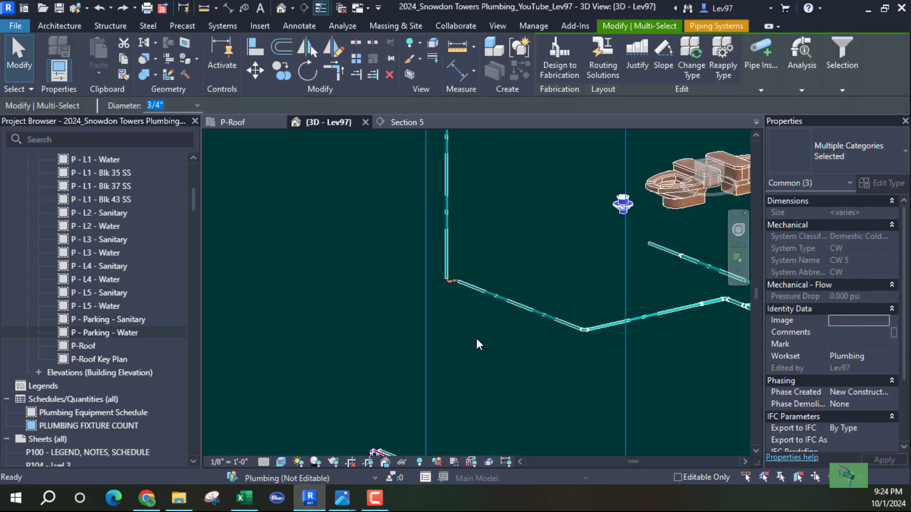
{"action": "key", "text": "Delete"}
In Section 5, shorten WH-1's 3/4" vertical cold-water pipe to 6" long, with its lower end at 0' 10"
{"action": "middle_click_drag", "start_coordinate": [383, 279], "coordinate": [334, 424]}
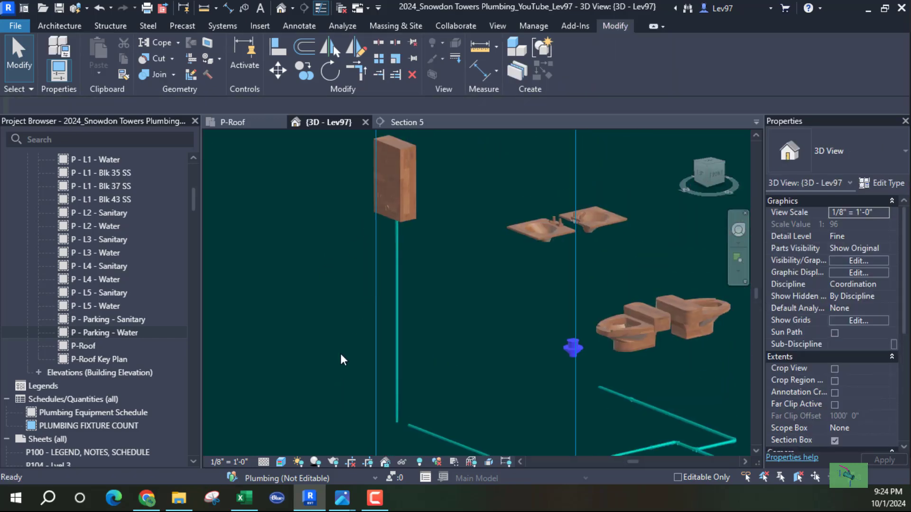
{"action": "left_click", "coordinate": [396, 312]}
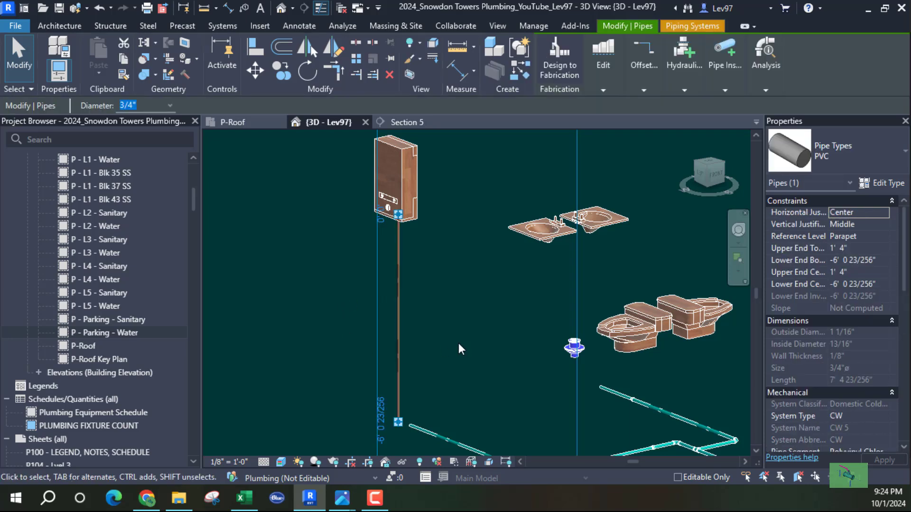
{"action": "left_click", "coordinate": [403, 122]}
{"action": "scroll", "coordinate": [399, 295], "scroll_direction": "down", "scroll_amount": 2}
{"action": "middle_click_drag", "start_coordinate": [385, 188], "coordinate": [401, 287]}
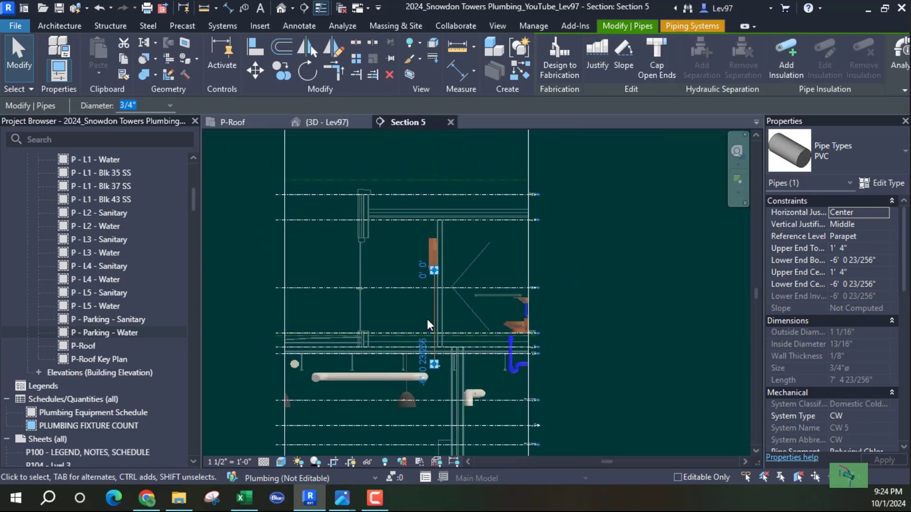
{"action": "scroll", "coordinate": [432, 347], "scroll_direction": "up", "scroll_amount": 2}
{"action": "scroll", "coordinate": [432, 351], "scroll_direction": "up", "scroll_amount": 2}
{"action": "left_click_drag", "start_coordinate": [436, 346], "coordinate": [427, 163]}
{"action": "scroll", "coordinate": [408, 303], "scroll_direction": "up", "scroll_amount": 4}
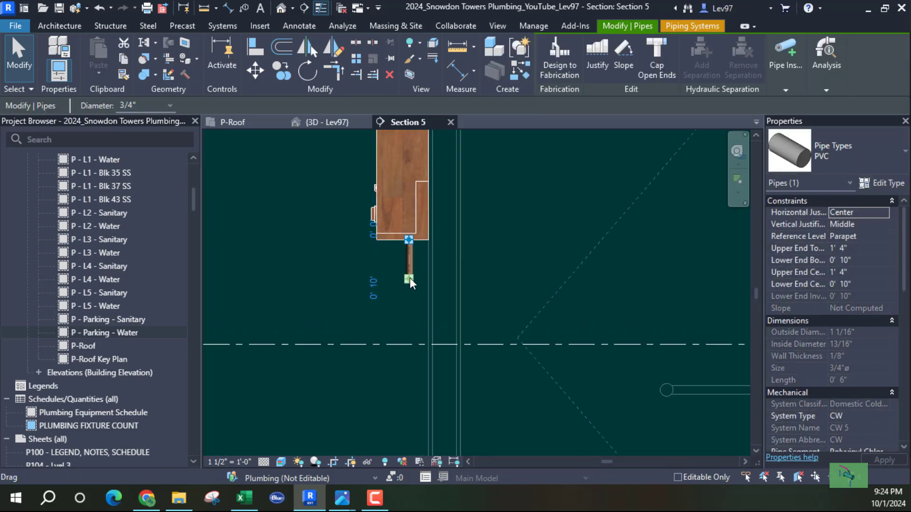
Draw 3/4" pipe from the short drop's lower end across into the wall and down inside it to -3' 3"
{"action": "right_click", "coordinate": [409, 277]}
{"action": "left_click", "coordinate": [463, 120]}
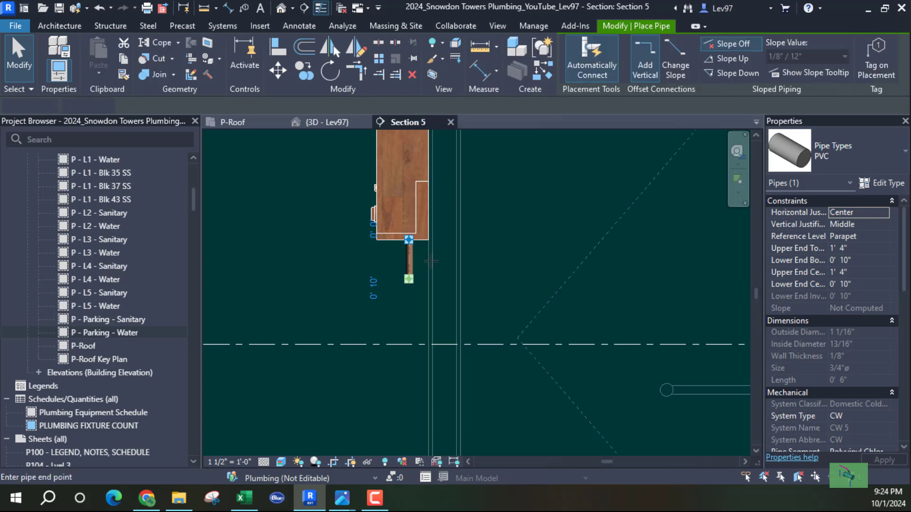
{"action": "left_click", "coordinate": [448, 279]}
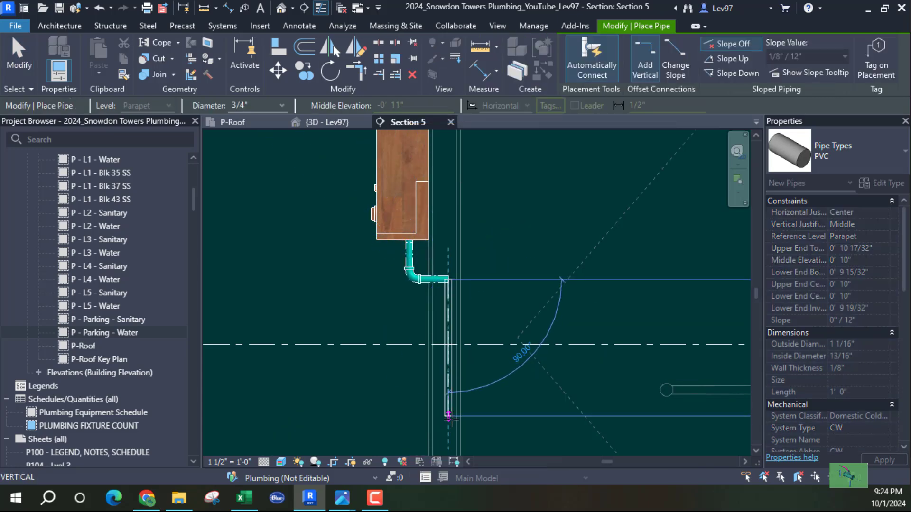
{"action": "middle_click_drag", "start_coordinate": [449, 422], "coordinate": [459, 128]}
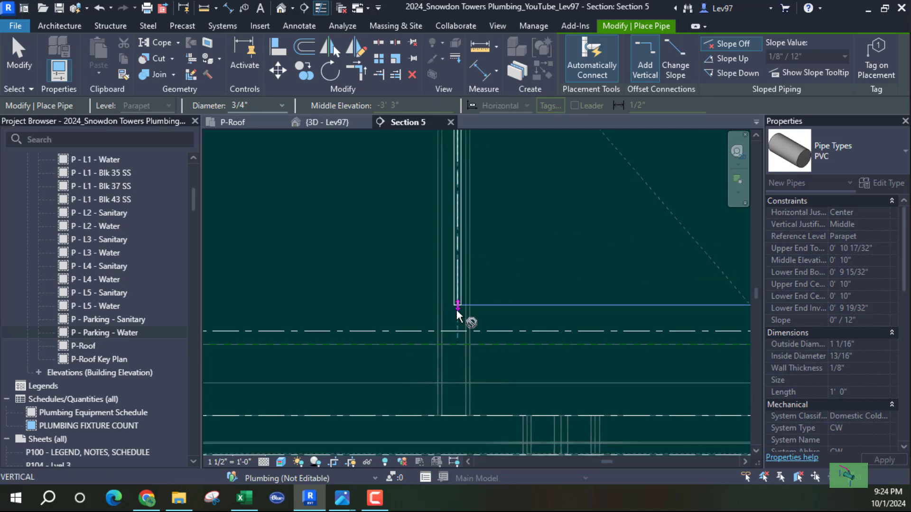
{"action": "left_click", "coordinate": [457, 312]}
{"action": "key", "text": "Escape"}
{"action": "key", "text": "Escape"}
Extend the 3/4" drop in the wall straight down to -6' 0", ending above the horizontal cold-water pipe
{"action": "scroll", "coordinate": [393, 311], "scroll_direction": "down", "scroll_amount": 3}
{"action": "middle_click_drag", "start_coordinate": [394, 312], "coordinate": [418, 212]}
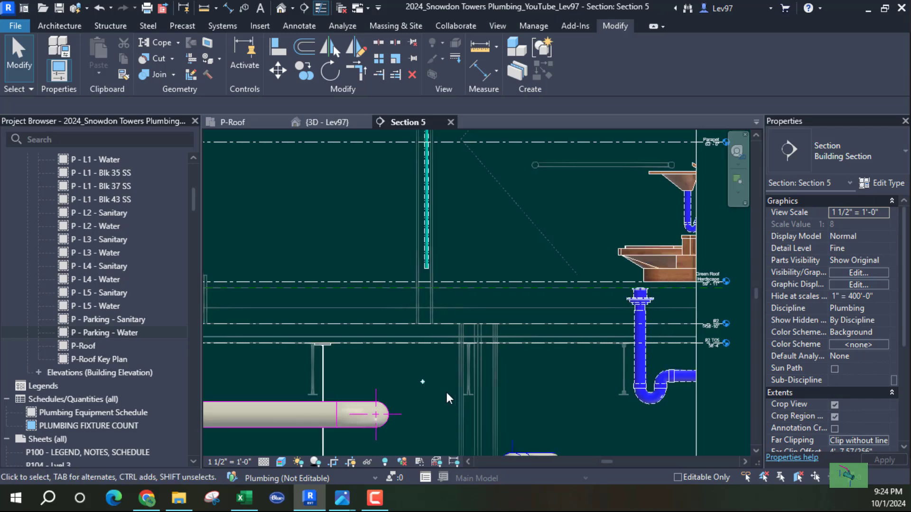
{"action": "scroll", "coordinate": [446, 394], "scroll_direction": "up", "scroll_amount": 4}
{"action": "middle_click_drag", "start_coordinate": [384, 312], "coordinate": [458, 466]}
{"action": "left_click", "coordinate": [474, 284]}
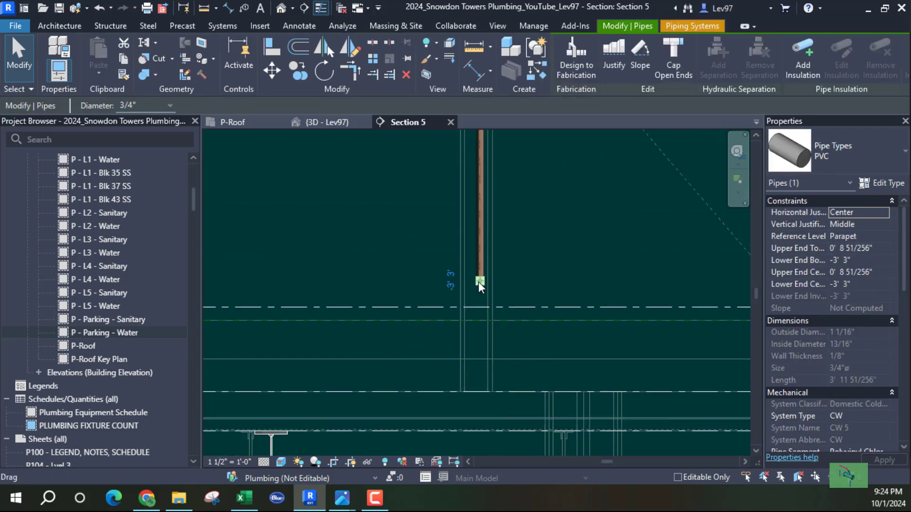
{"action": "right_click", "coordinate": [478, 281]}
{"action": "left_click", "coordinate": [521, 117]}
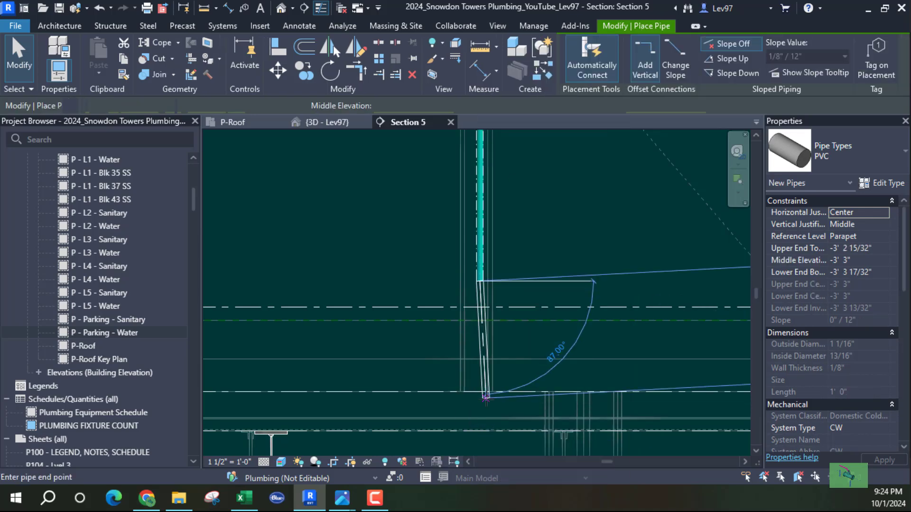
{"action": "middle_click_drag", "start_coordinate": [496, 402], "coordinate": [503, 173]}
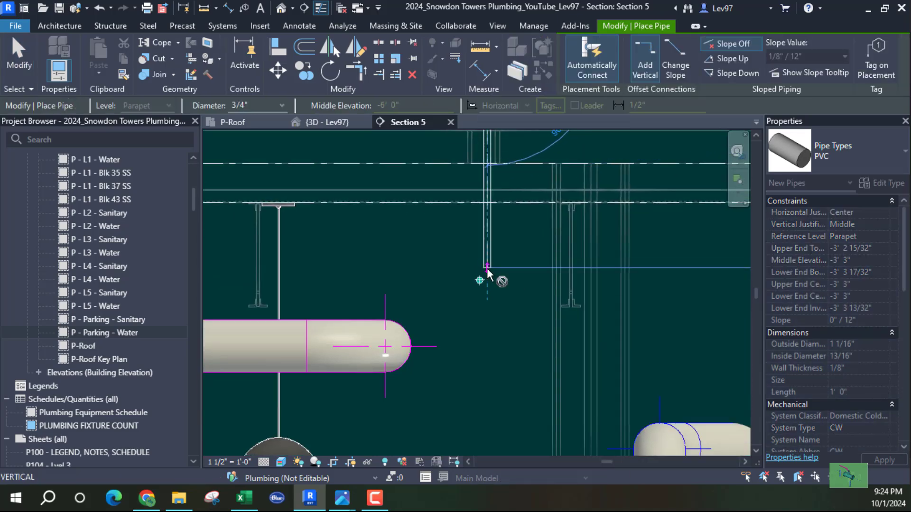
{"action": "left_click", "coordinate": [485, 275]}
{"action": "key", "text": "Escape"}
{"action": "scroll", "coordinate": [494, 307], "scroll_direction": "up", "scroll_amount": 6}
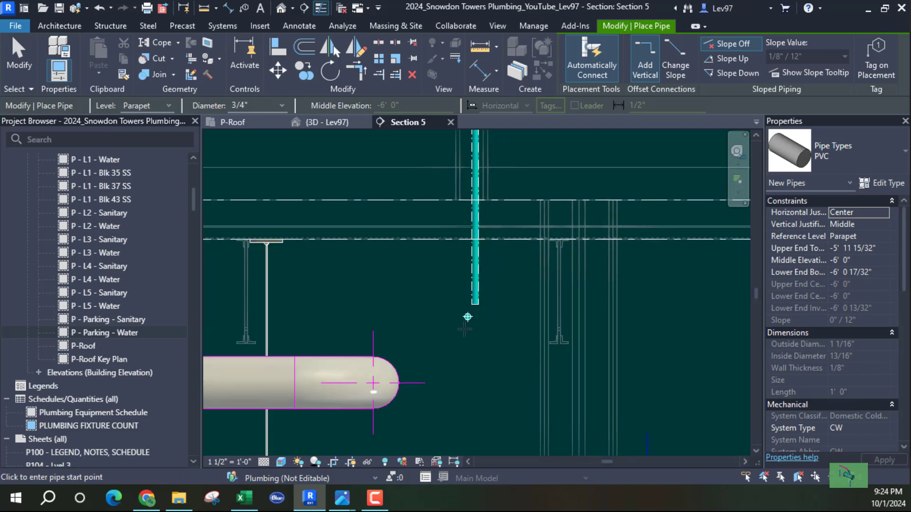
{"action": "key", "text": "Escape"}
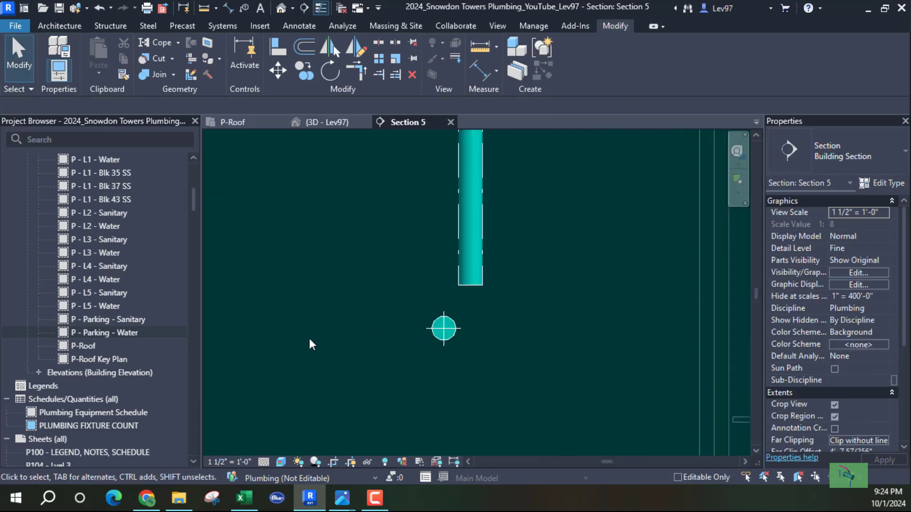
Examine in 3D how the new WH-1 drop lines up with the horizontal cold-water run near its base
{"action": "left_click", "coordinate": [313, 120]}
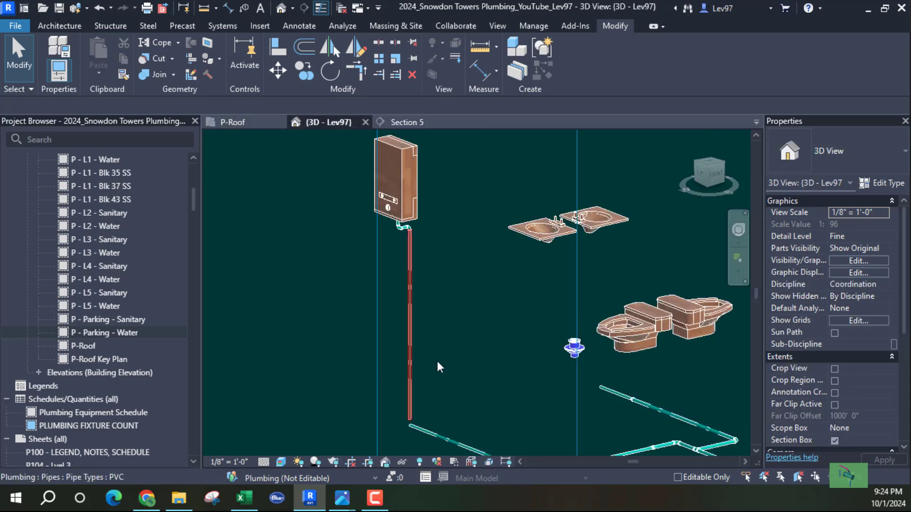
{"action": "middle_click_drag", "start_coordinate": [481, 375], "coordinate": [275, 295]}
{"action": "scroll", "coordinate": [325, 367], "scroll_direction": "up", "scroll_amount": 5}
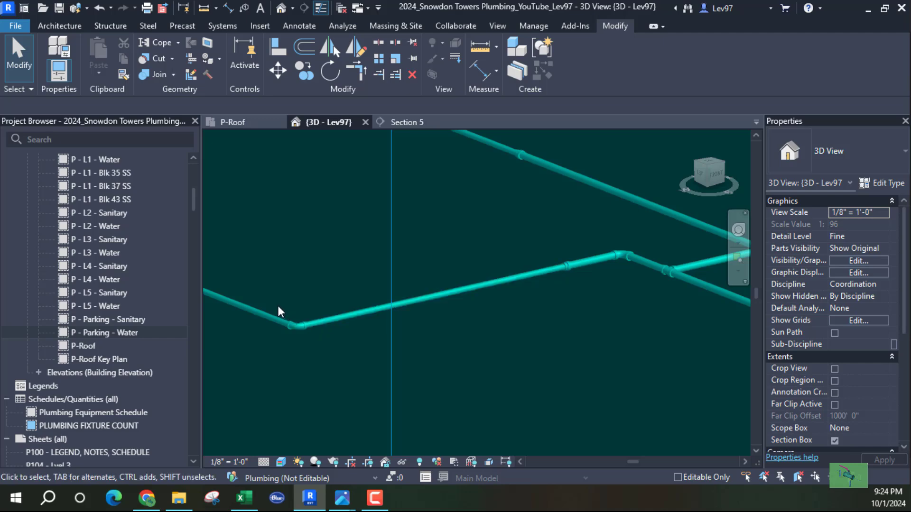
{"action": "left_click", "coordinate": [304, 322]}
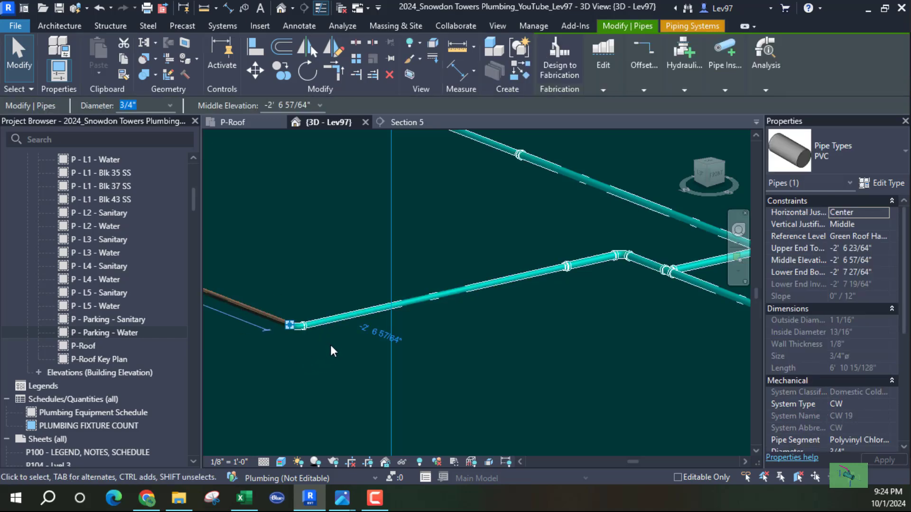
{"action": "middle_click_drag", "start_coordinate": [330, 343], "coordinate": [286, 369], "text": "shift"}
{"action": "middle_click_drag", "start_coordinate": [310, 297], "coordinate": [572, 270]}
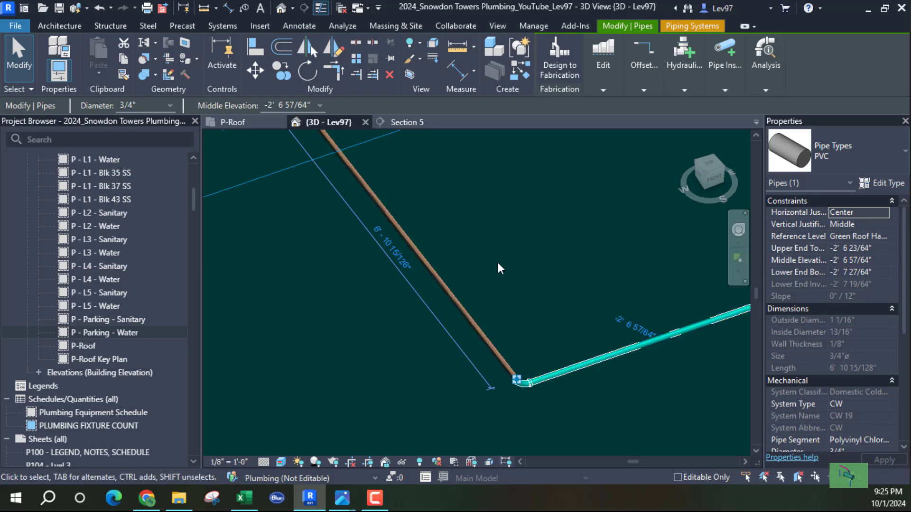
{"action": "middle_click_drag", "start_coordinate": [429, 169], "coordinate": [574, 369]}
{"action": "left_click", "coordinate": [522, 288]}
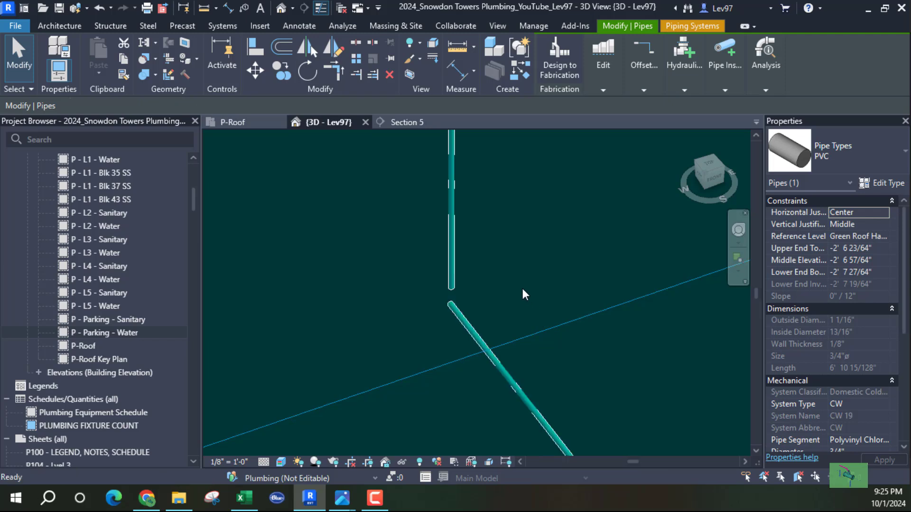
{"action": "middle_click_drag", "start_coordinate": [513, 290], "coordinate": [545, 283]}
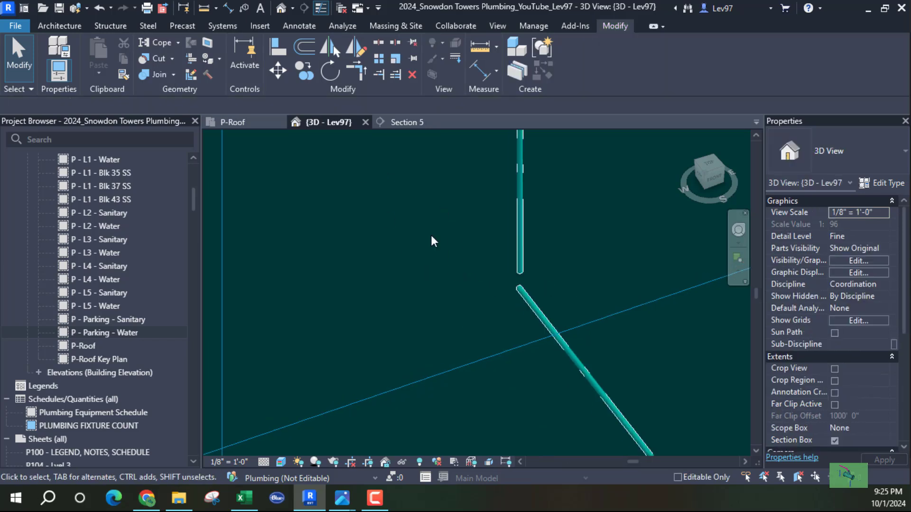
In Section 5, align the horizontal cold-water pipe with the centerline of the vertical drop
{"action": "left_click", "coordinate": [398, 120]}
{"action": "middle_click_drag", "start_coordinate": [368, 246], "coordinate": [348, 314]}
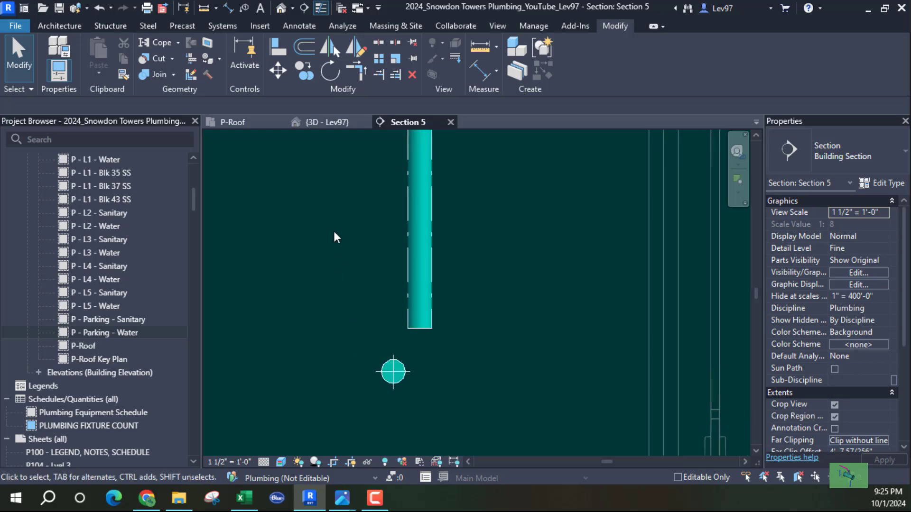
{"action": "left_click", "coordinate": [275, 53]}
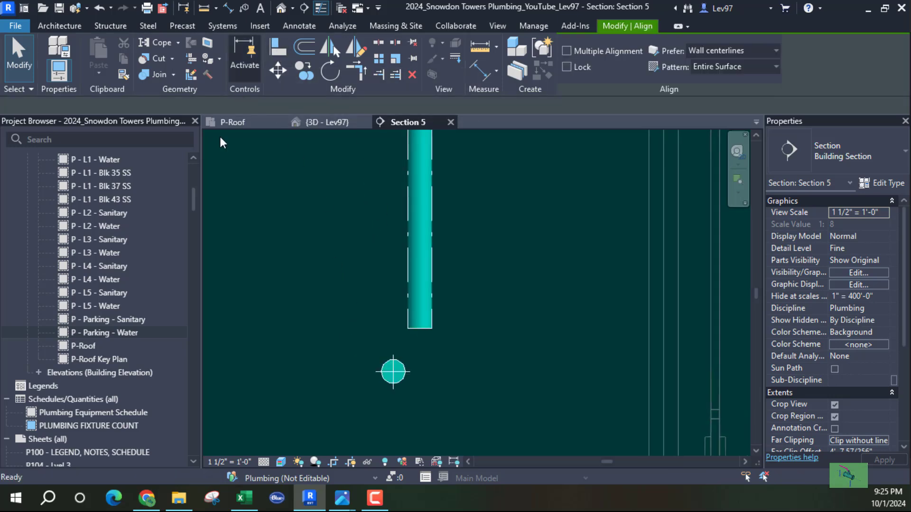
{"action": "left_click", "coordinate": [419, 261]}
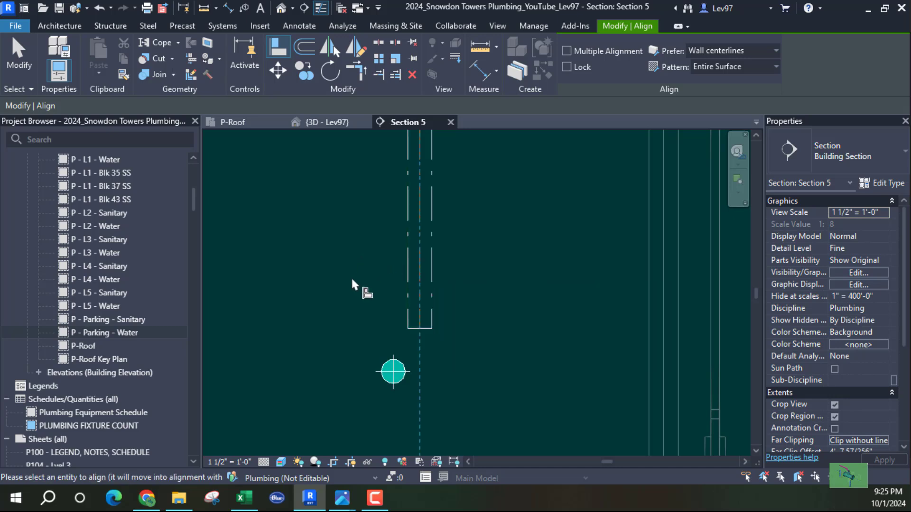
{"action": "left_click", "coordinate": [385, 380]}
{"action": "key", "text": "Escape"}
{"action": "key", "text": "Escape"}
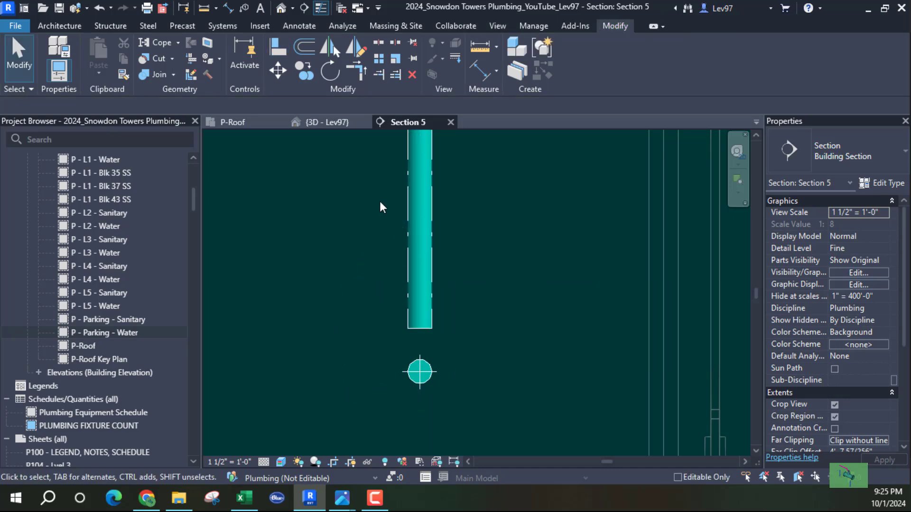
In the 3D view, join WH-1's vertical drop to the horizontal cold-water pipe with Trim/Extend to Corner
{"action": "left_click", "coordinate": [325, 122]}
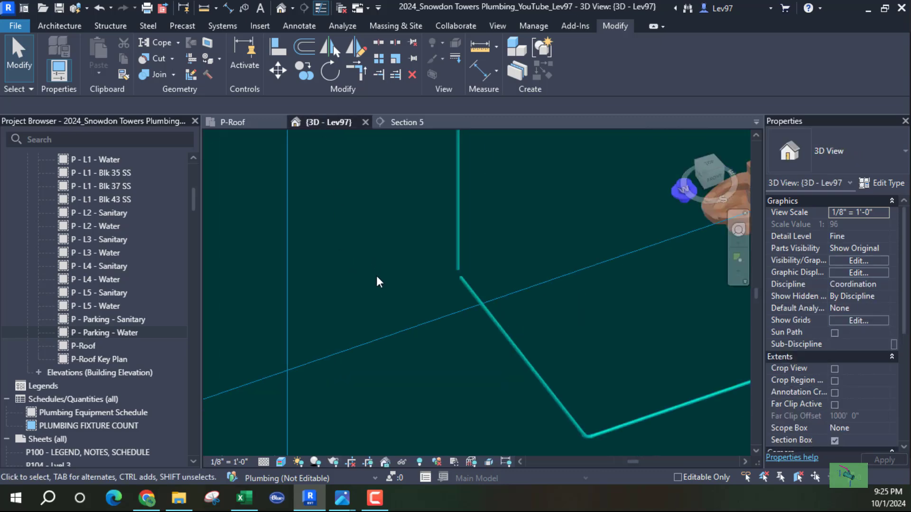
{"action": "middle_click_drag", "start_coordinate": [385, 283], "coordinate": [285, 294]}
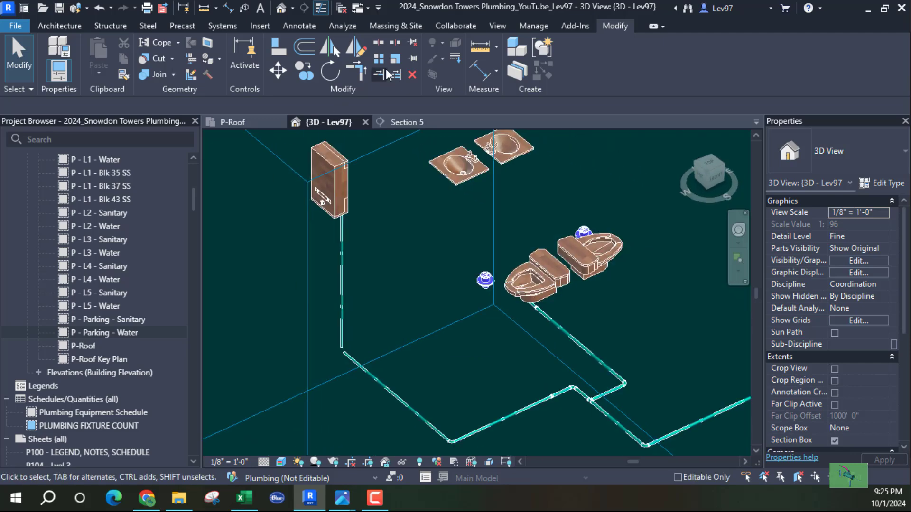
{"action": "left_click", "coordinate": [361, 73]}
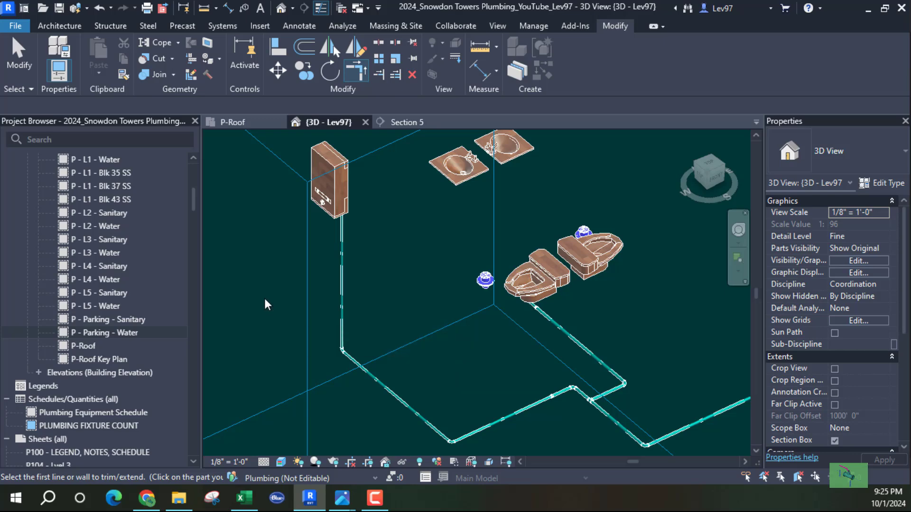
{"action": "key", "text": "Escape"}
Inspect the cold-water piping around the restroom fixtures and WH-1 in 3D, and locate WH-1 in the P-Roof plan
{"action": "scroll", "coordinate": [266, 299], "scroll_direction": "down", "scroll_amount": 3}
{"action": "middle_click_drag", "start_coordinate": [411, 321], "coordinate": [290, 283]}
{"action": "scroll", "coordinate": [326, 268], "scroll_direction": "up", "scroll_amount": 4}
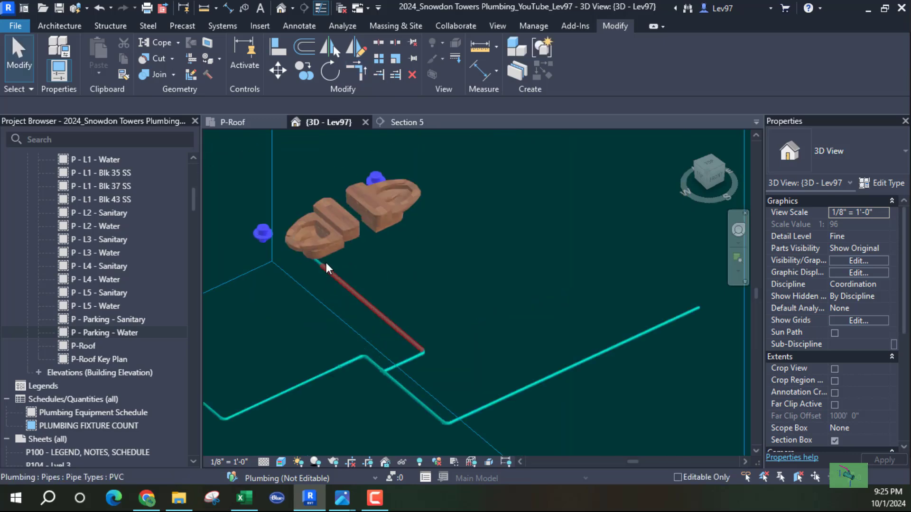
{"action": "middle_click_drag", "start_coordinate": [366, 274], "coordinate": [341, 277], "text": "shift"}
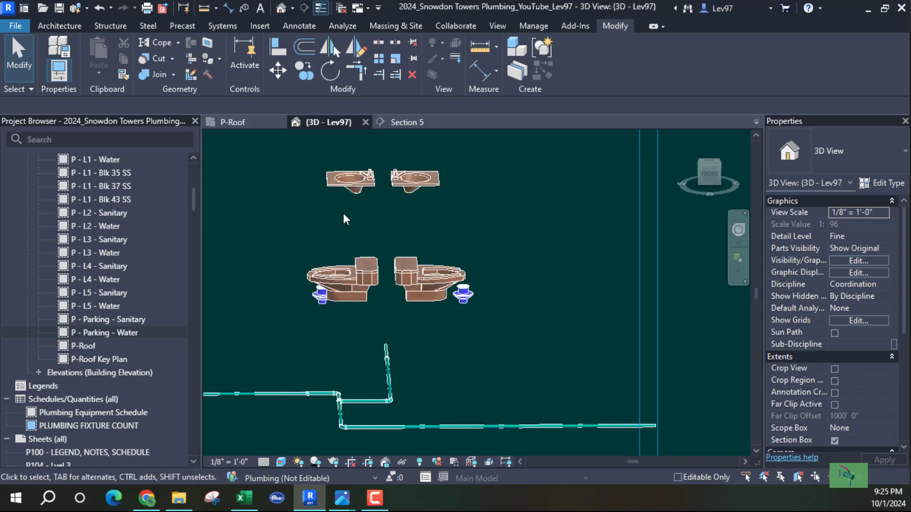
{"action": "middle_click_drag", "start_coordinate": [335, 240], "coordinate": [597, 275], "text": "shift"}
{"action": "middle_click_drag", "start_coordinate": [414, 142], "coordinate": [452, 349]}
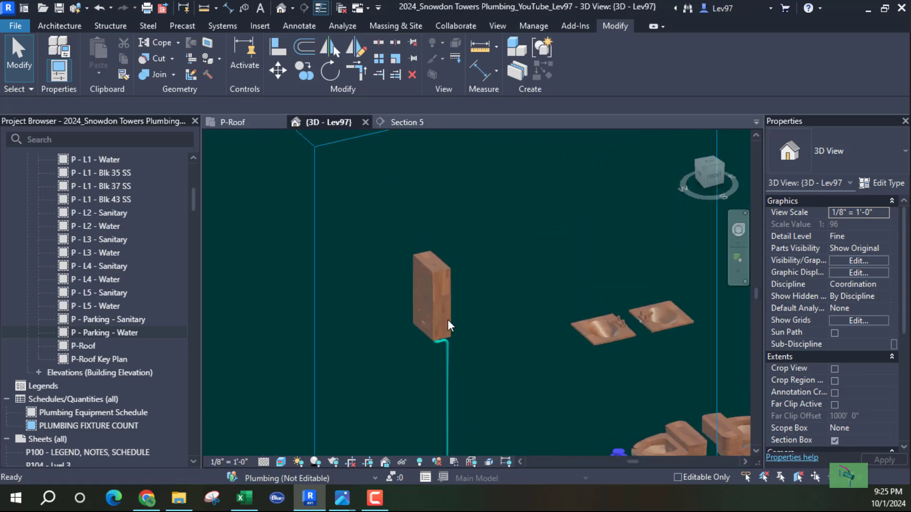
{"action": "left_click", "coordinate": [416, 260]}
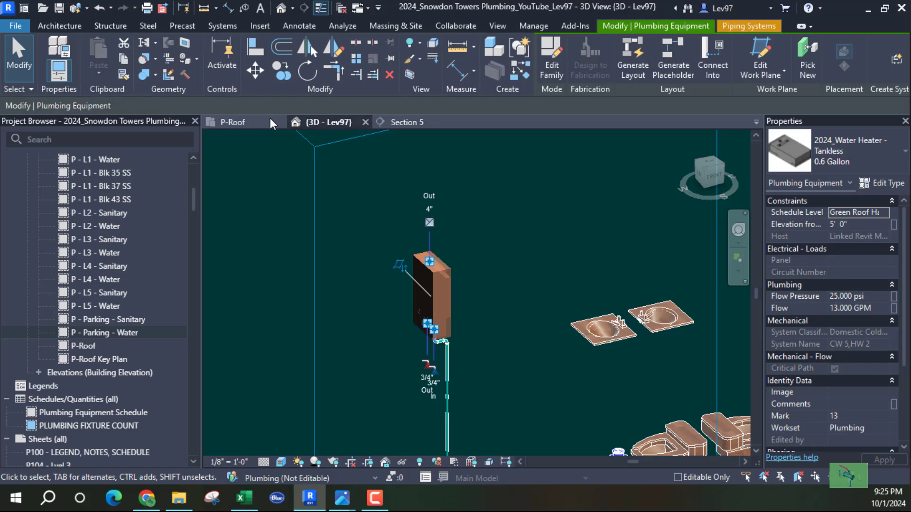
{"action": "left_click", "coordinate": [242, 124]}
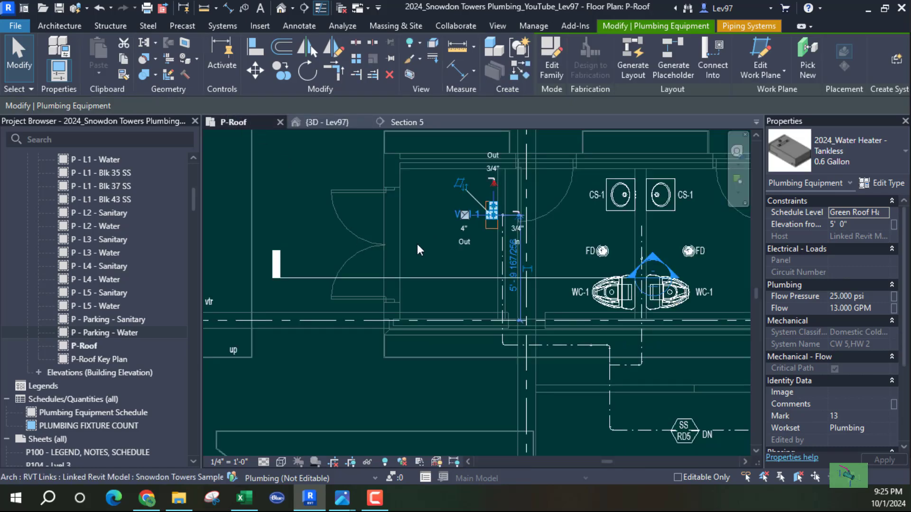
Draw a 3/4" pipe about 1'-2" long inside the wall just north of WH-1 in the P-Roof plan
{"action": "middle_click_drag", "start_coordinate": [417, 244], "coordinate": [334, 283]}
{"action": "scroll", "coordinate": [341, 199], "scroll_direction": "up", "scroll_amount": 2}
{"action": "scroll", "coordinate": [341, 199], "scroll_direction": "up", "scroll_amount": 3}
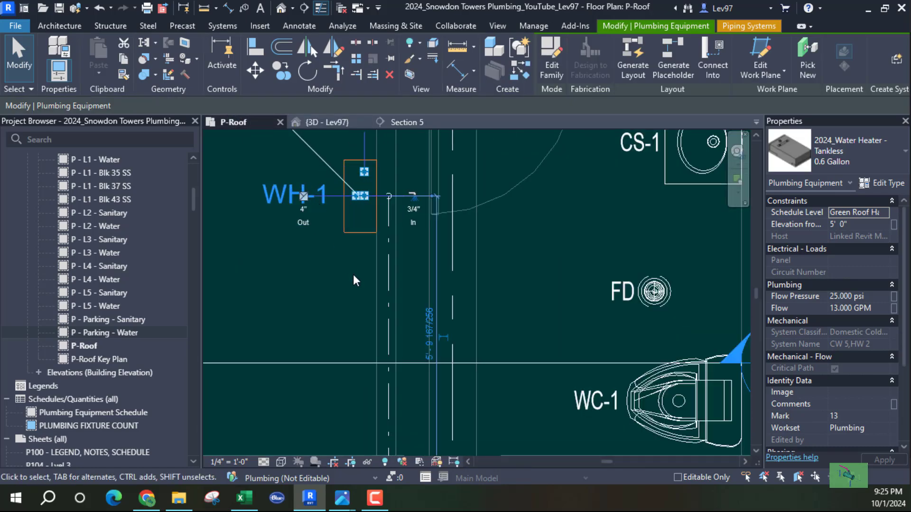
{"action": "right_click", "coordinate": [387, 322]}
{"action": "left_click", "coordinate": [431, 216]}
{"action": "middle_click_drag", "start_coordinate": [417, 201], "coordinate": [450, 384]}
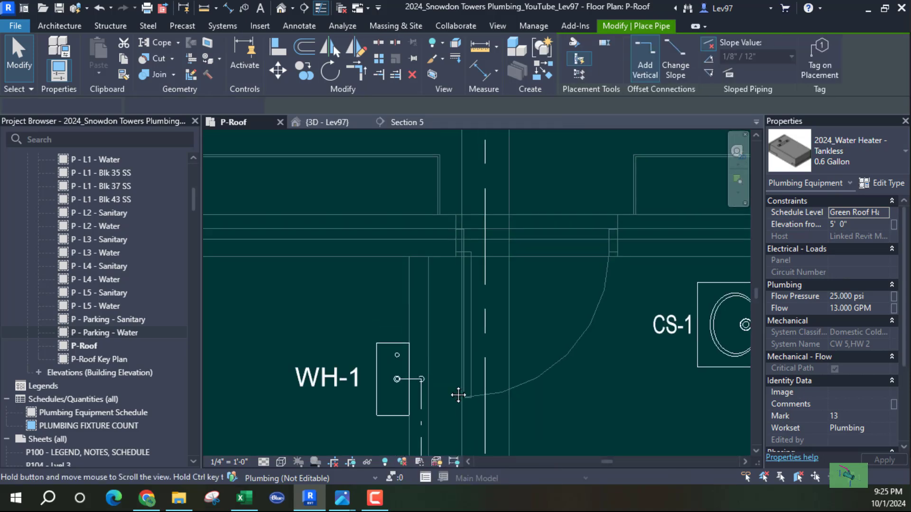
{"action": "left_click", "coordinate": [421, 326]}
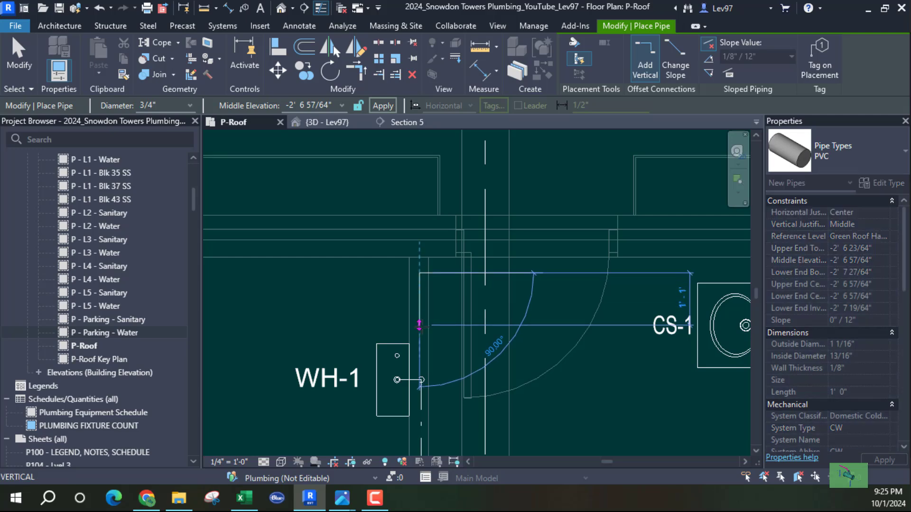
{"action": "key", "text": "Escape"}
{"action": "key", "text": "Escape"}
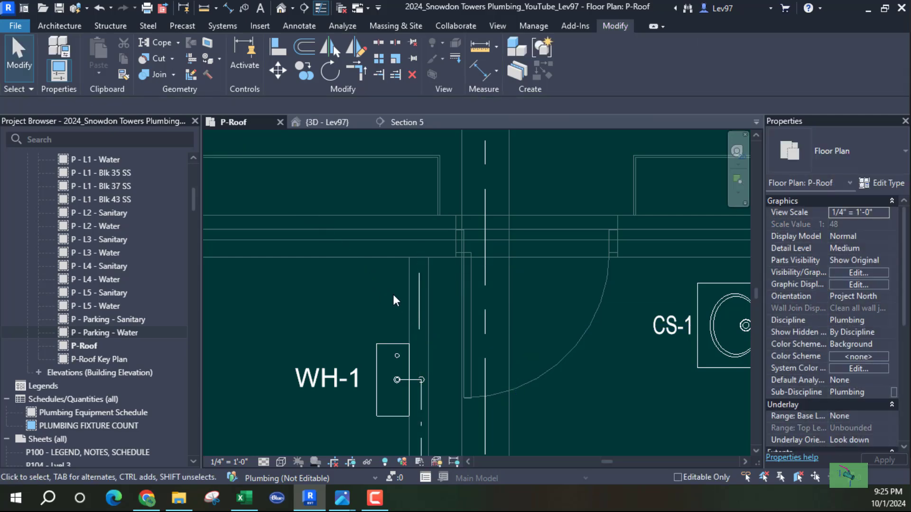
Change the system type of the new short pipe in the wall near WH-1 to HW
{"action": "left_click", "coordinate": [419, 301]}
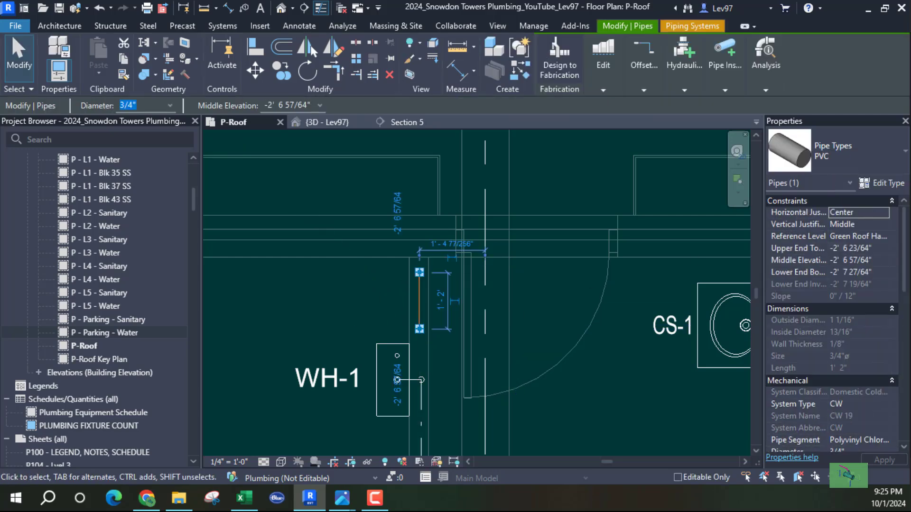
{"action": "scroll", "coordinate": [847, 300], "scroll_direction": "down", "scroll_amount": 3}
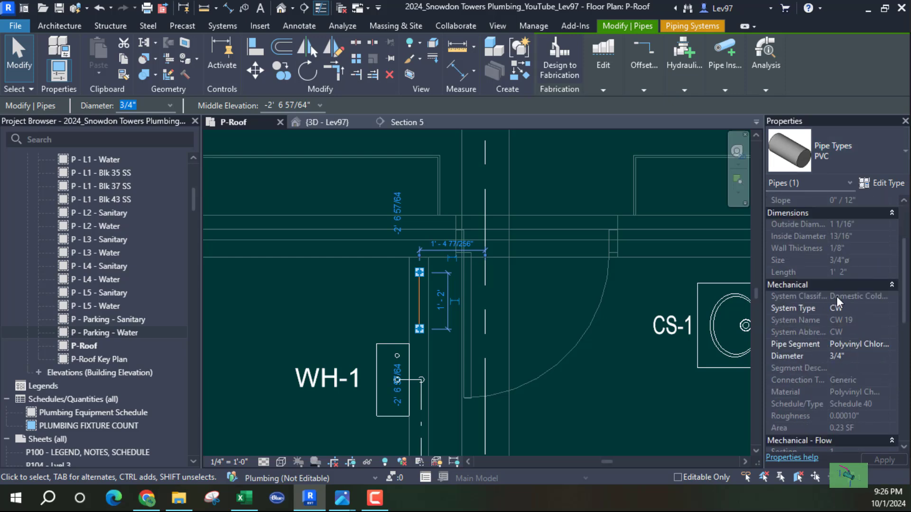
{"action": "left_click", "coordinate": [876, 308]}
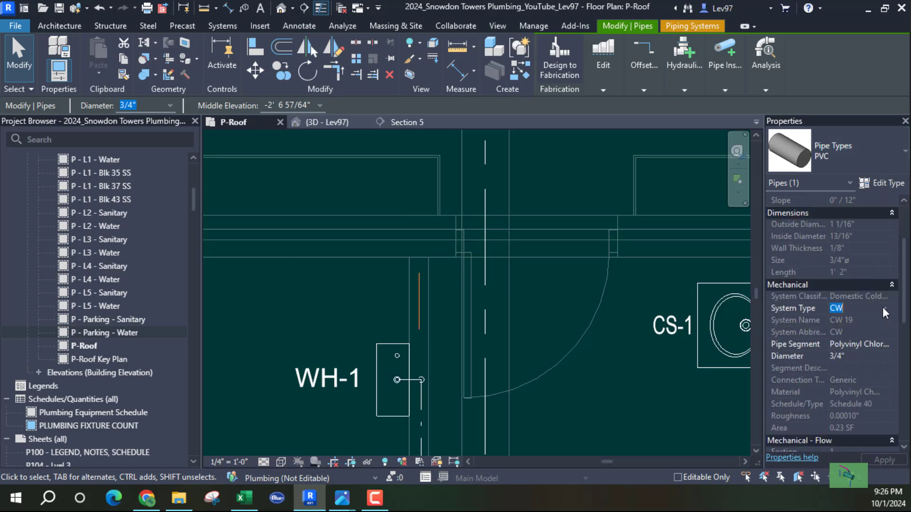
{"action": "left_click", "coordinate": [883, 308]}
{"action": "scroll", "coordinate": [801, 351], "scroll_direction": "down", "scroll_amount": 2}
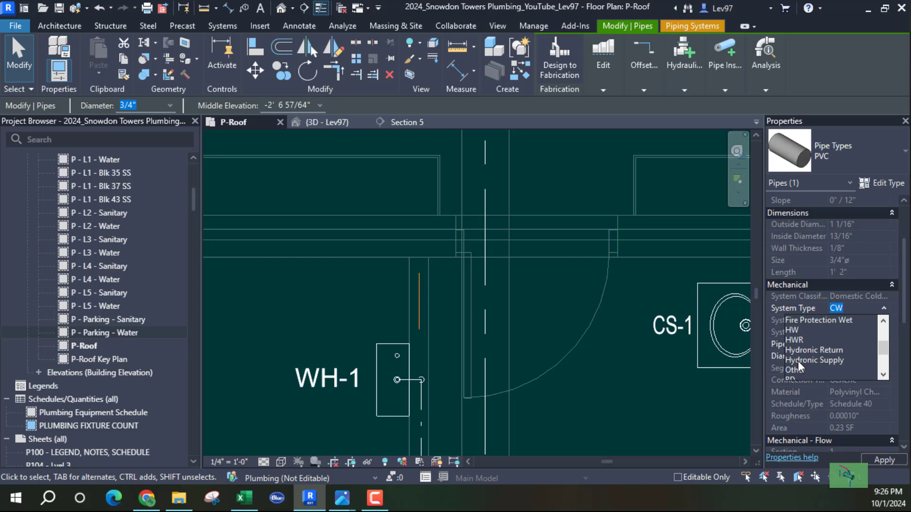
{"action": "left_click", "coordinate": [793, 330]}
{"action": "left_click", "coordinate": [358, 290]}
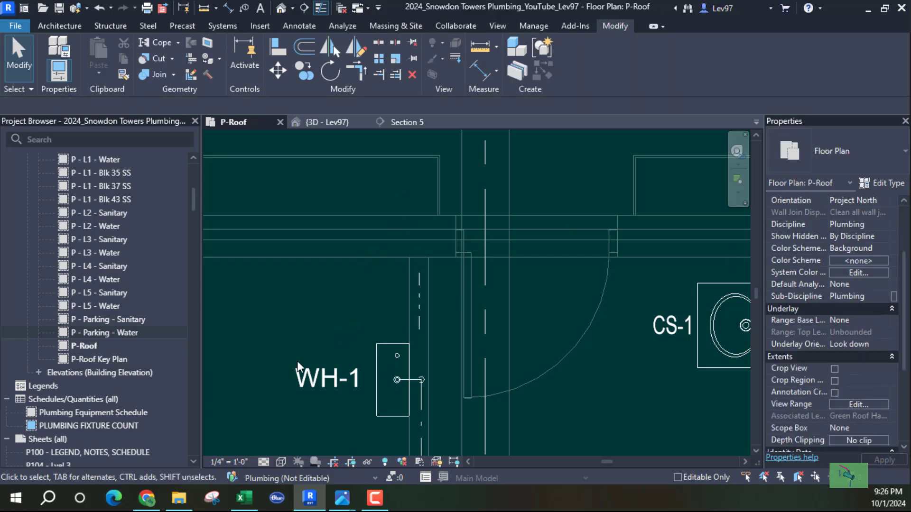
Display the P-Roof plan in the Realistic visual style with Fine detail level
{"action": "left_click", "coordinate": [281, 461]}
{"action": "left_click", "coordinate": [305, 445]}
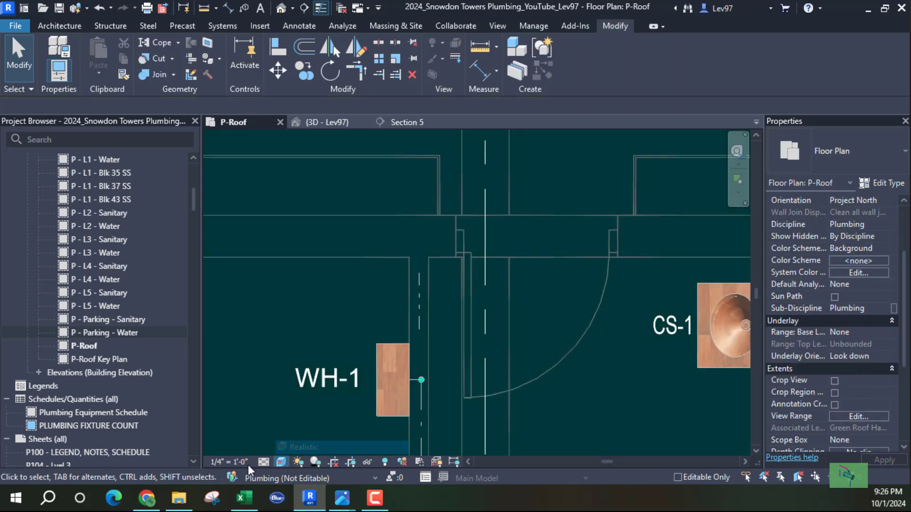
{"action": "left_click", "coordinate": [263, 462]}
{"action": "left_click", "coordinate": [287, 442]}
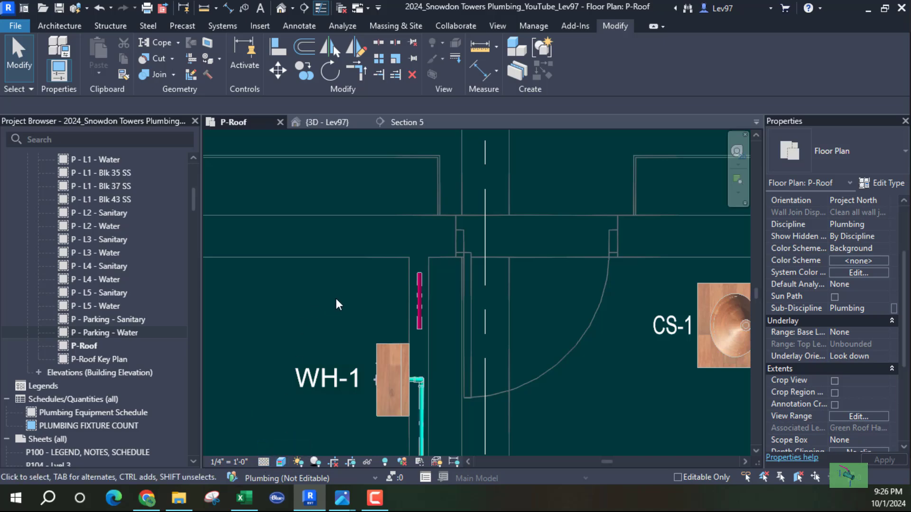
{"action": "mouse_move", "coordinate": [362, 310]}
{"action": "middle_mouse_down"}
{"action": "mouse_move", "coordinate": [309, 282]}
{"action": "mouse_move", "coordinate": [292, 286]}
{"action": "middle_mouse_up"}
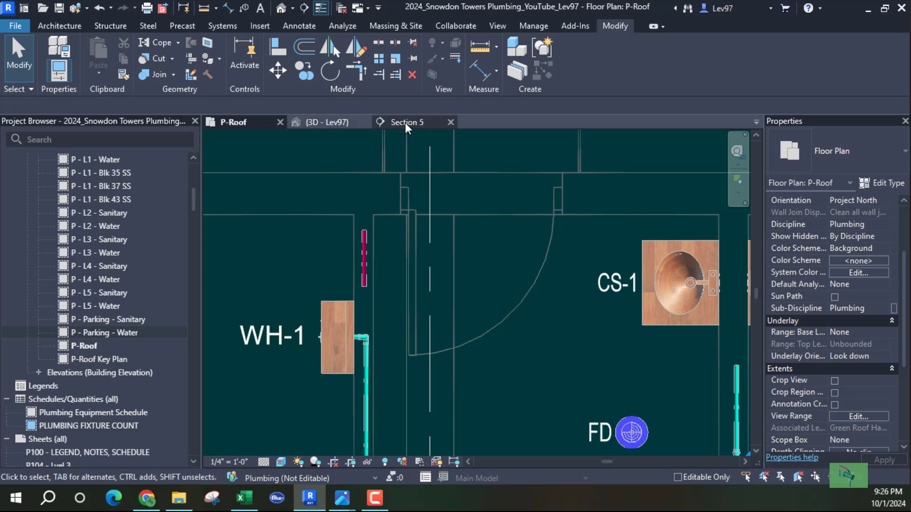
Try setting the short hot-water pipe's middle elevation to 47' 0", and undo the change
{"action": "left_click", "coordinate": [363, 261]}
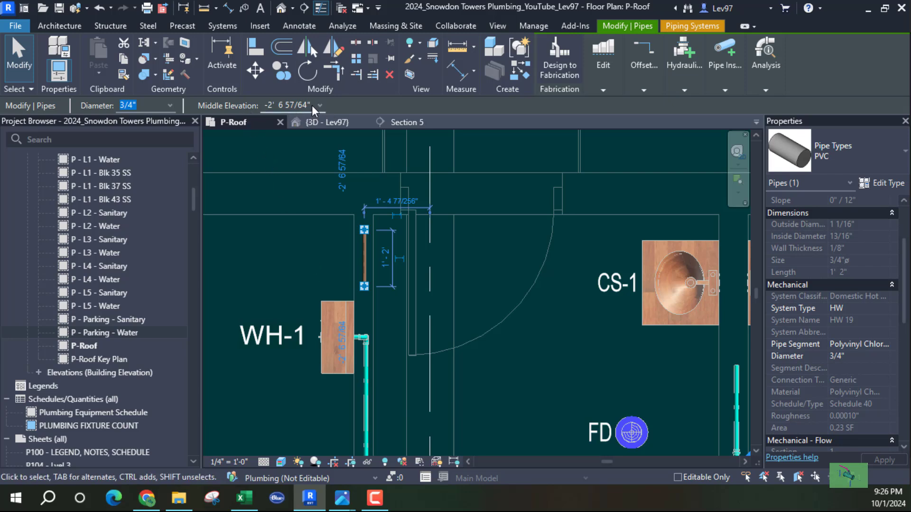
{"action": "left_click_drag", "start_coordinate": [299, 106], "coordinate": [227, 126]}
{"action": "type", "text": "47' 0"}
{"action": "key", "text": "Return"}
{"action": "left_click", "coordinate": [271, 259]}
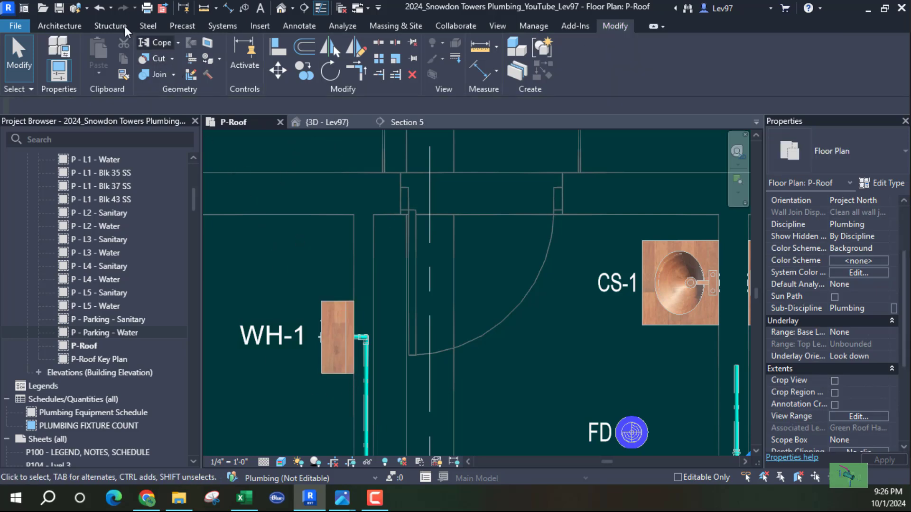
{"action": "left_click", "coordinate": [99, 7]}
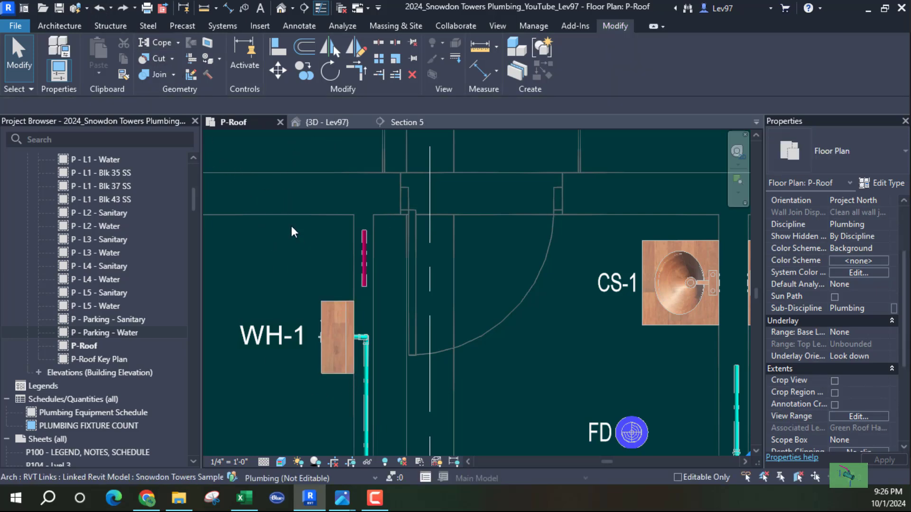
Set the short hot-water pipe's middle elevation to 5' 0"
{"action": "left_click", "coordinate": [364, 260]}
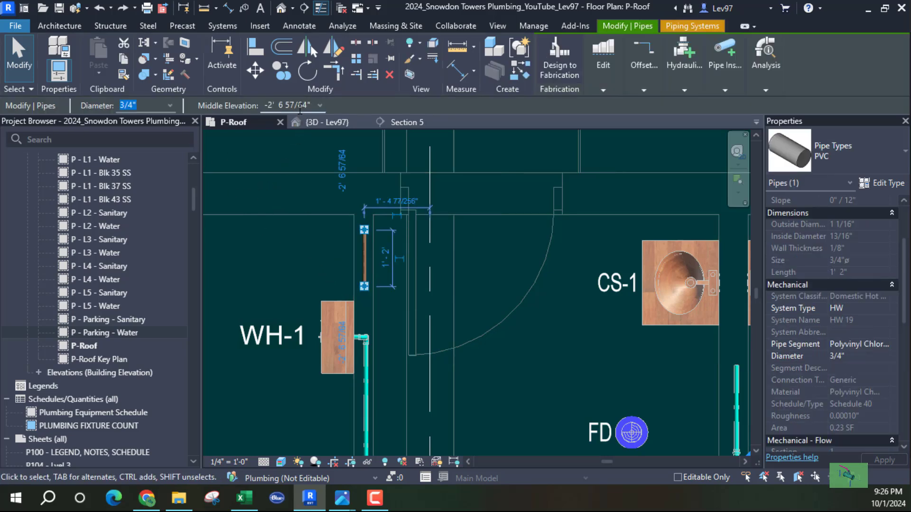
{"action": "left_click", "coordinate": [312, 103]}
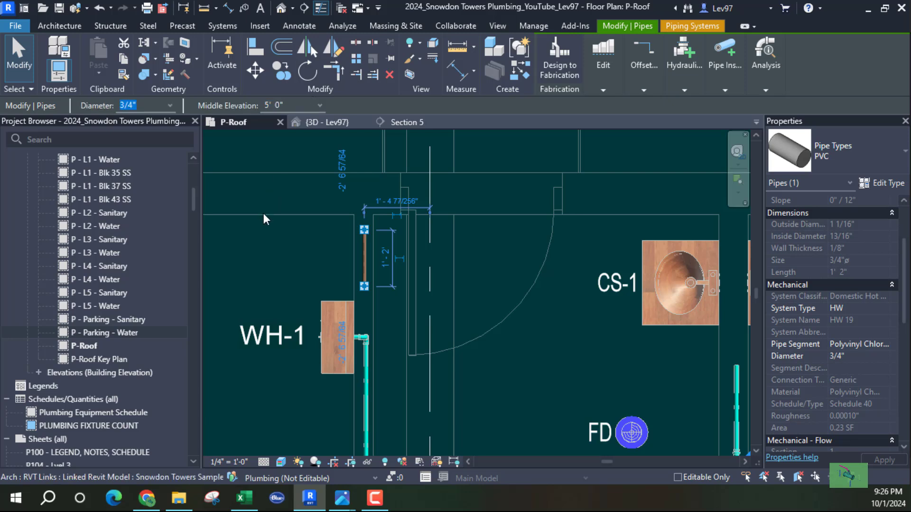
{"action": "left_click", "coordinate": [267, 278]}
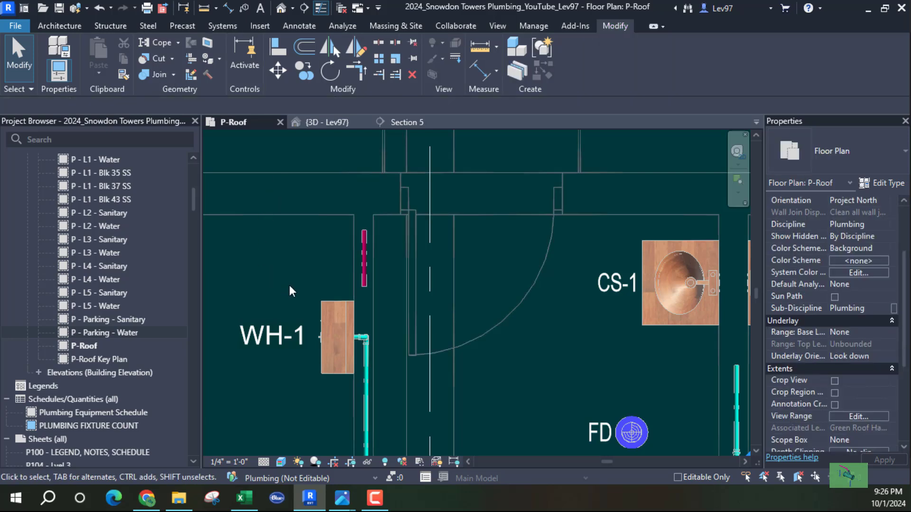
Move the Section 5 line north in the plan from the WC-1 toilets so that it cuts through WH-1
{"action": "scroll", "coordinate": [290, 290], "scroll_direction": "down", "scroll_amount": 5}
{"action": "middle_click_drag", "start_coordinate": [320, 305], "coordinate": [340, 267]}
{"action": "left_click", "coordinate": [340, 266]}
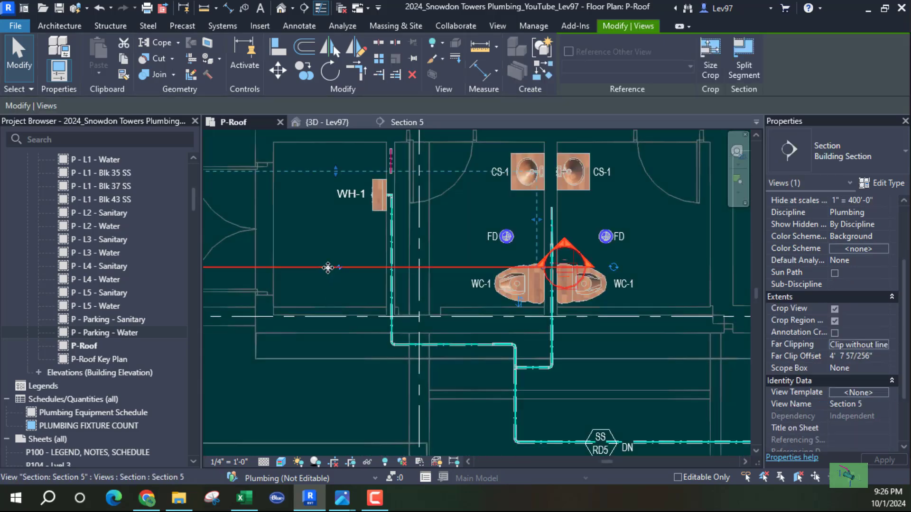
{"action": "left_click_drag", "start_coordinate": [328, 268], "coordinate": [369, 202]}
{"action": "middle_click_drag", "start_coordinate": [370, 238], "coordinate": [383, 374]}
{"action": "scroll", "coordinate": [353, 258], "scroll_direction": "up", "scroll_amount": 1}
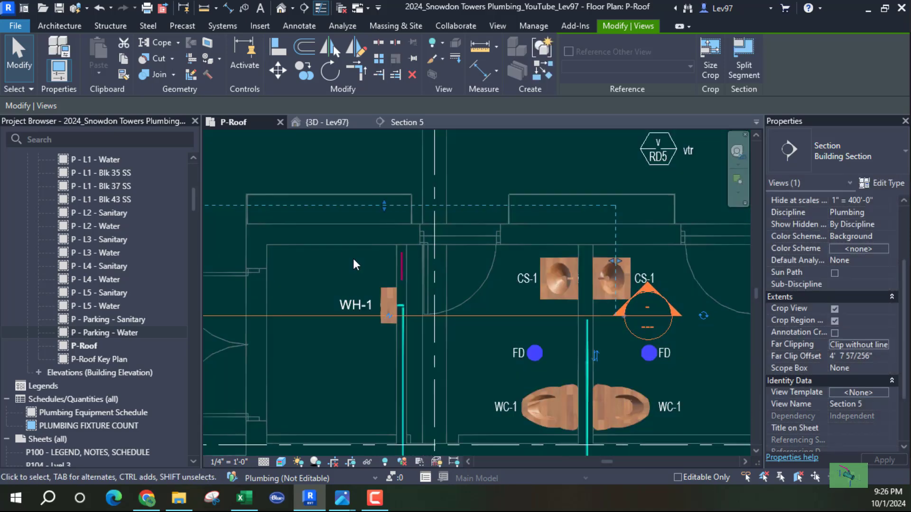
{"action": "key", "text": "Escape"}
Try to connect WH-1's 3/4" Domestic Hot Water connector into the short hot-water pipe in the wall with Connect Into
{"action": "left_click", "coordinate": [401, 272]}
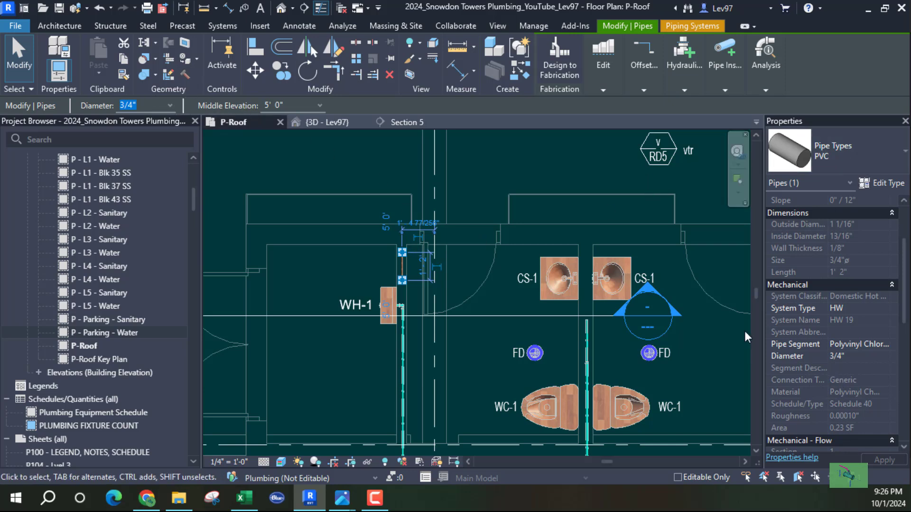
{"action": "key", "text": "Escape"}
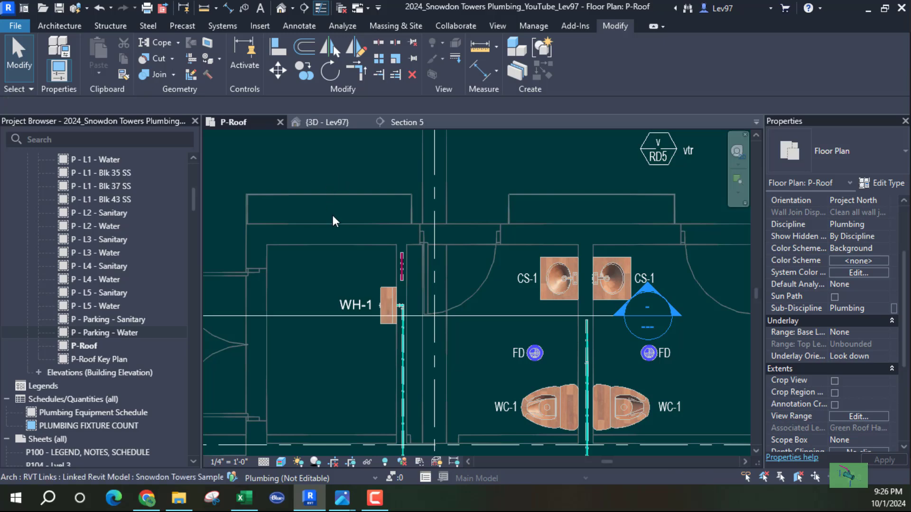
{"action": "left_click", "coordinate": [360, 280]}
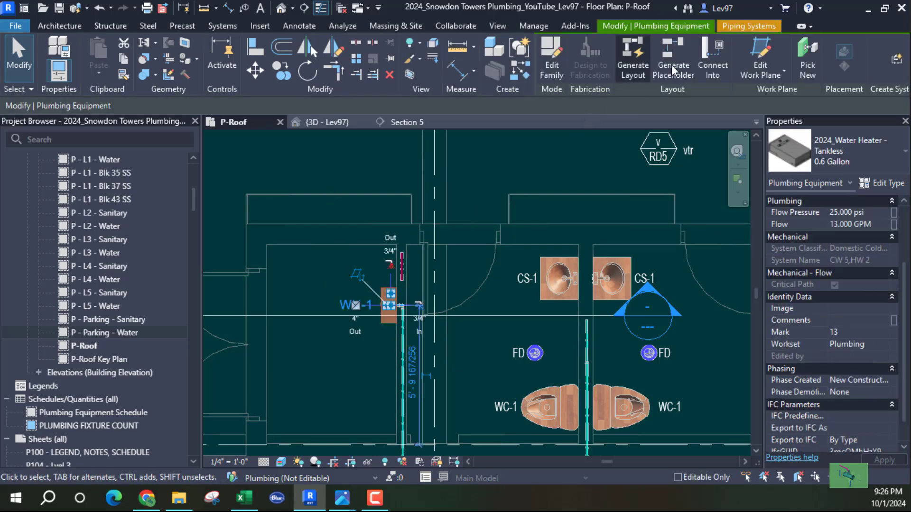
{"action": "left_click", "coordinate": [710, 67]}
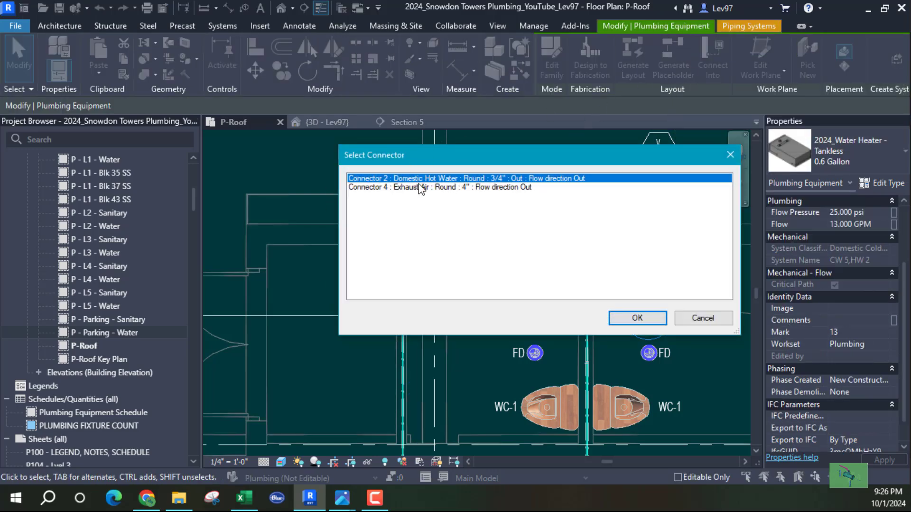
{"action": "left_click", "coordinate": [637, 318]}
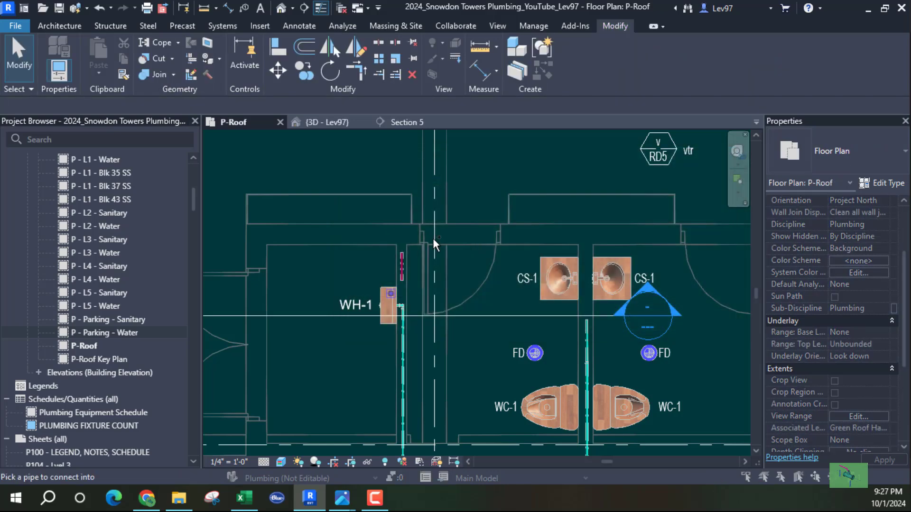
{"action": "scroll", "coordinate": [375, 257], "scroll_direction": "up", "scroll_amount": 3}
{"action": "scroll", "coordinate": [364, 257], "scroll_direction": "up", "scroll_amount": 1}
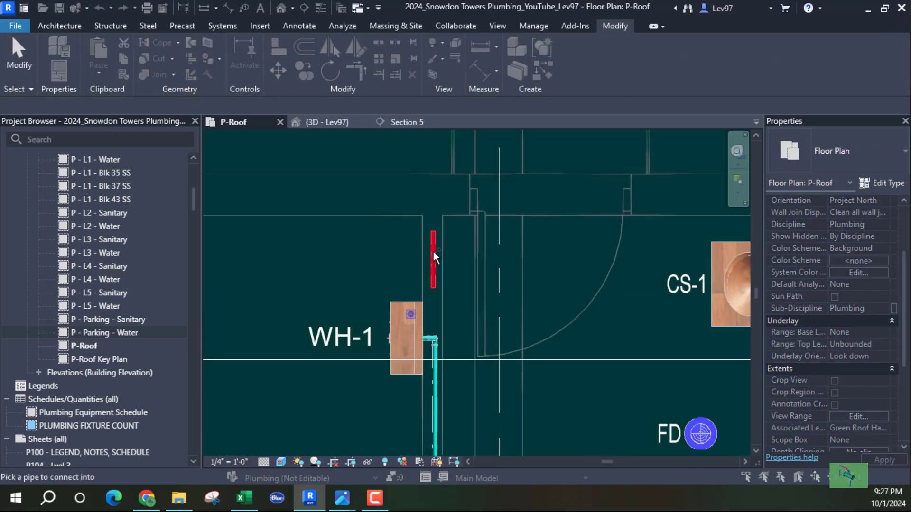
{"action": "left_click", "coordinate": [433, 250]}
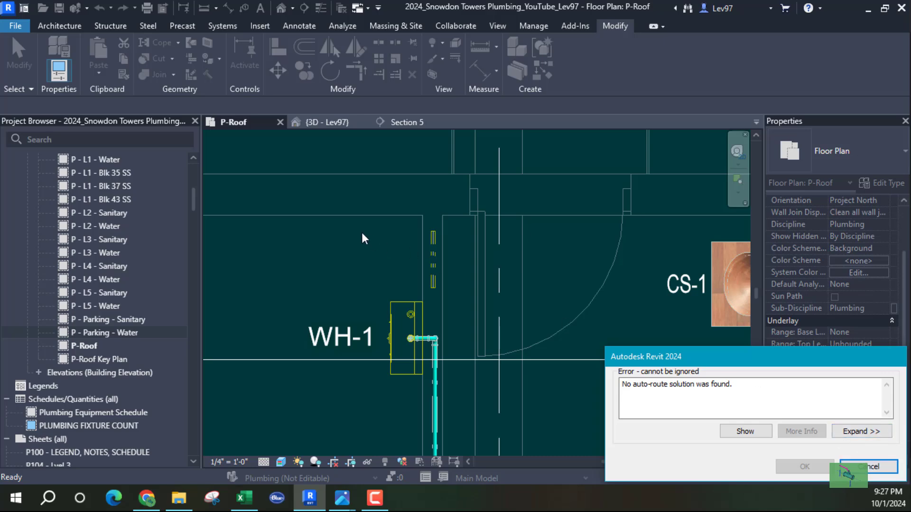
{"action": "left_click", "coordinate": [871, 467]}
{"action": "middle_click_drag", "start_coordinate": [347, 273], "coordinate": [321, 264]}
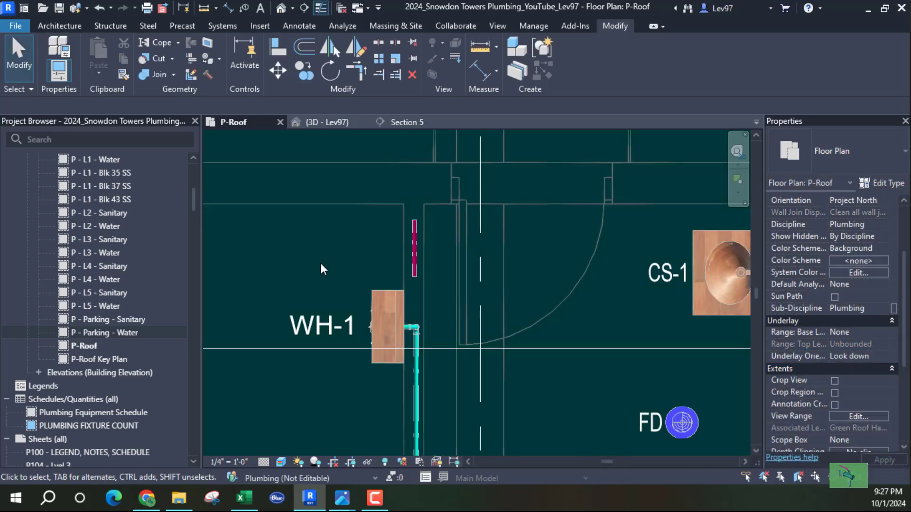
{"action": "left_click", "coordinate": [359, 296]}
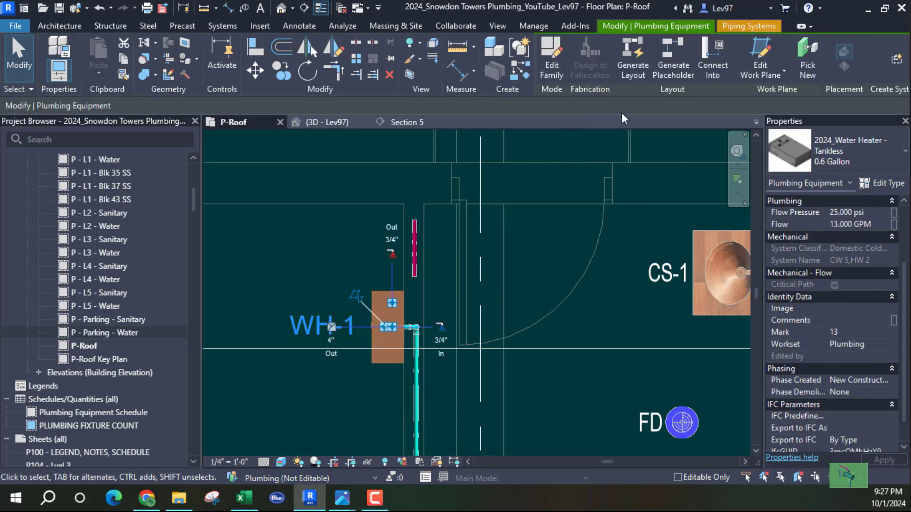
{"action": "left_click", "coordinate": [712, 61]}
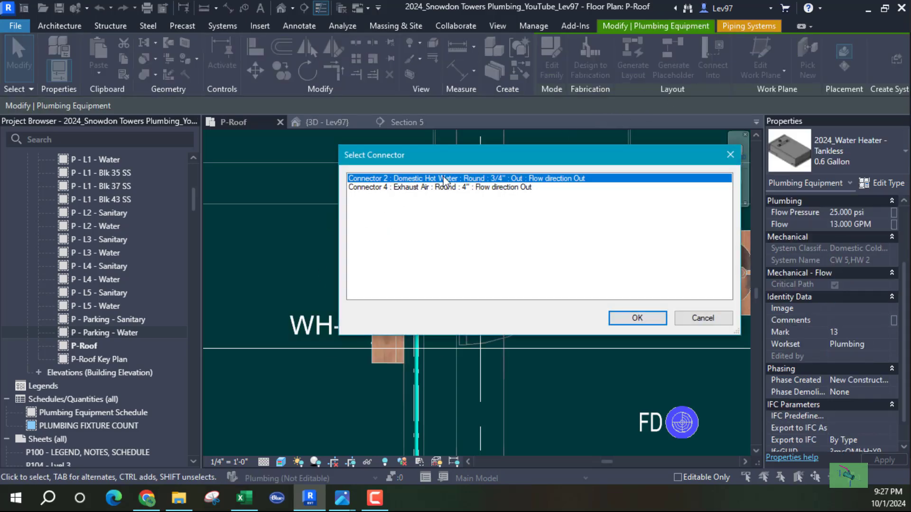
{"action": "left_click", "coordinate": [637, 319]}
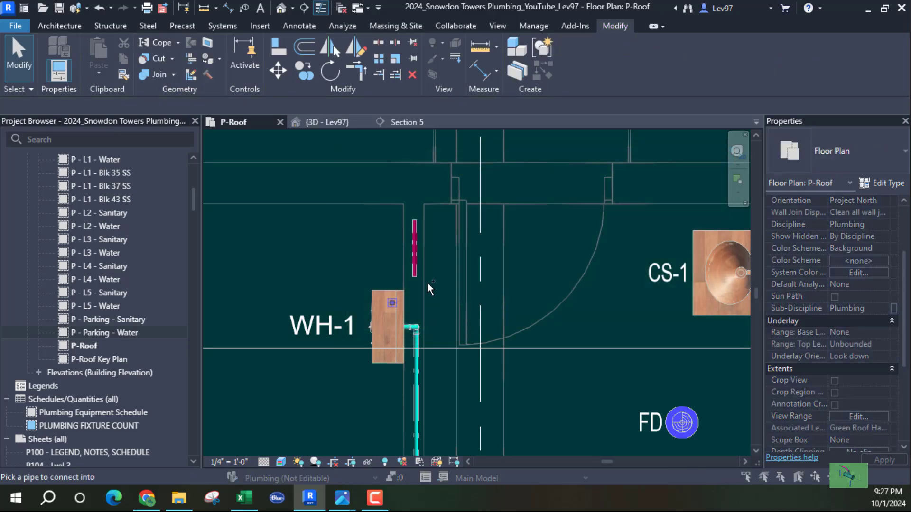
{"action": "key", "text": "Escape"}
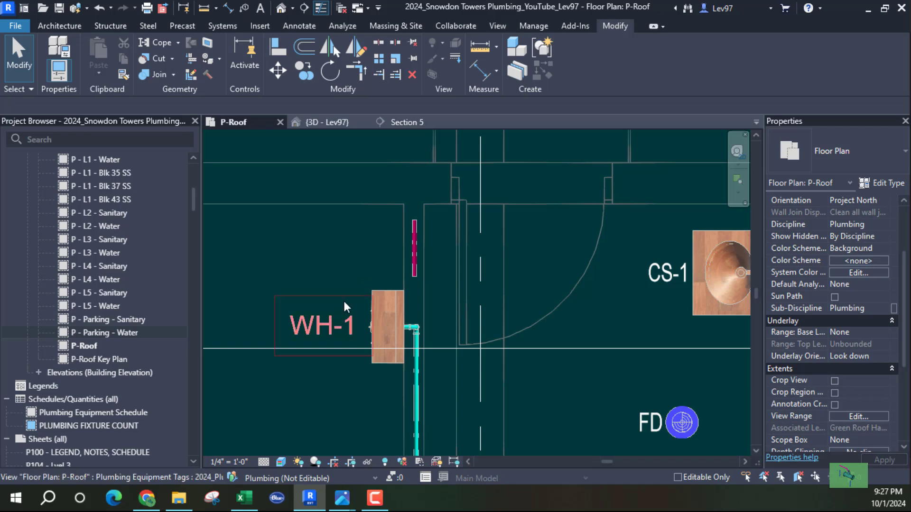
Shift the Section 5 line slightly north so that it passes between WH-1's cold-water and hot-water connectors
{"action": "left_click", "coordinate": [372, 323]}
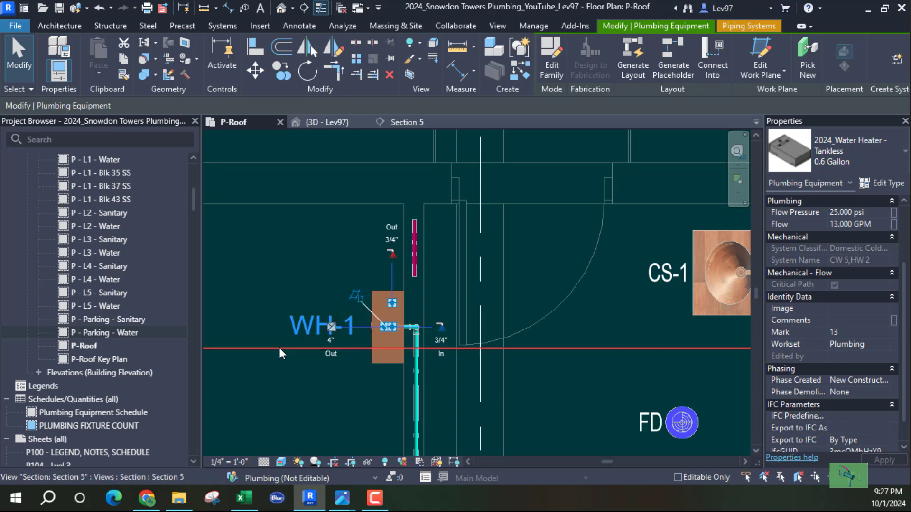
{"action": "left_click", "coordinate": [287, 325]}
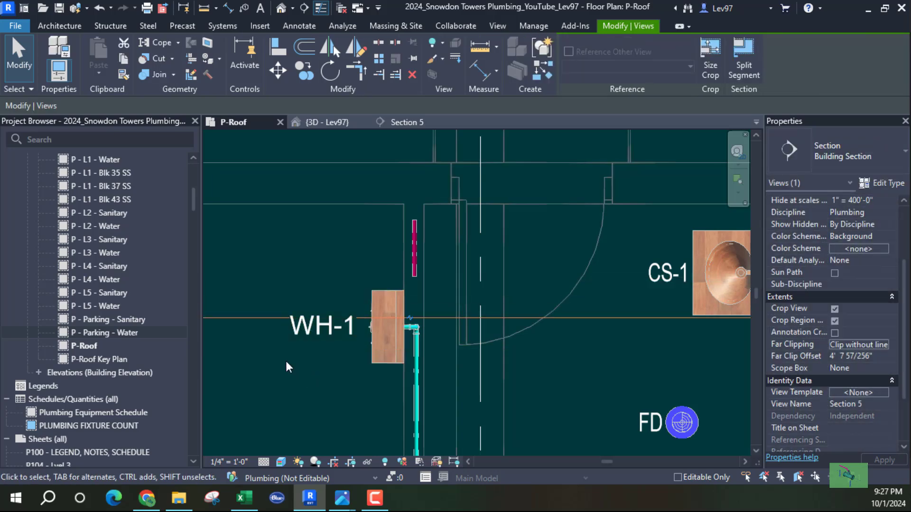
{"action": "left_click", "coordinate": [377, 295]}
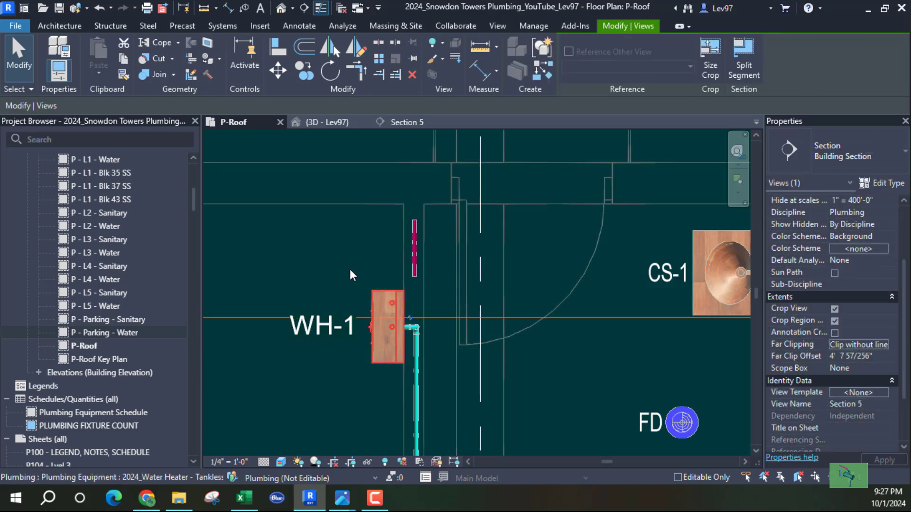
In Section 5, draw 3/4" pipe from WH-1's hot-water outlet down to a middle elevation of about 1' 0 1/2", turning horizontally into the wall
{"action": "left_click", "coordinate": [399, 122]}
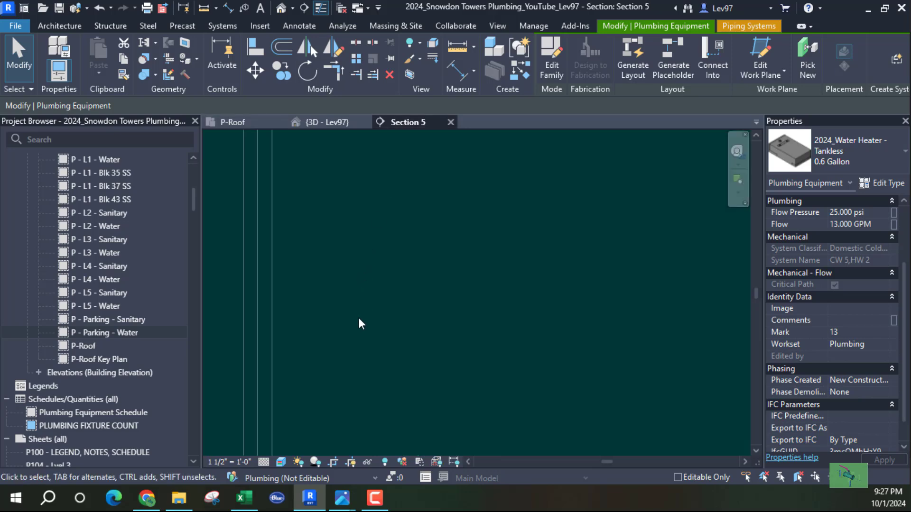
{"action": "scroll", "coordinate": [373, 299], "scroll_direction": "down", "scroll_amount": 9}
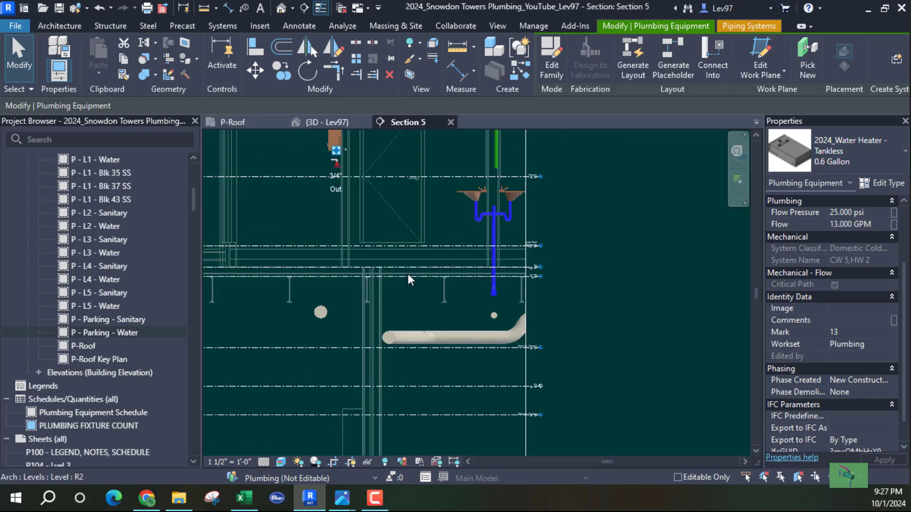
{"action": "middle_click_drag", "start_coordinate": [396, 219], "coordinate": [386, 308]}
{"action": "scroll", "coordinate": [375, 298], "scroll_direction": "up", "scroll_amount": 10}
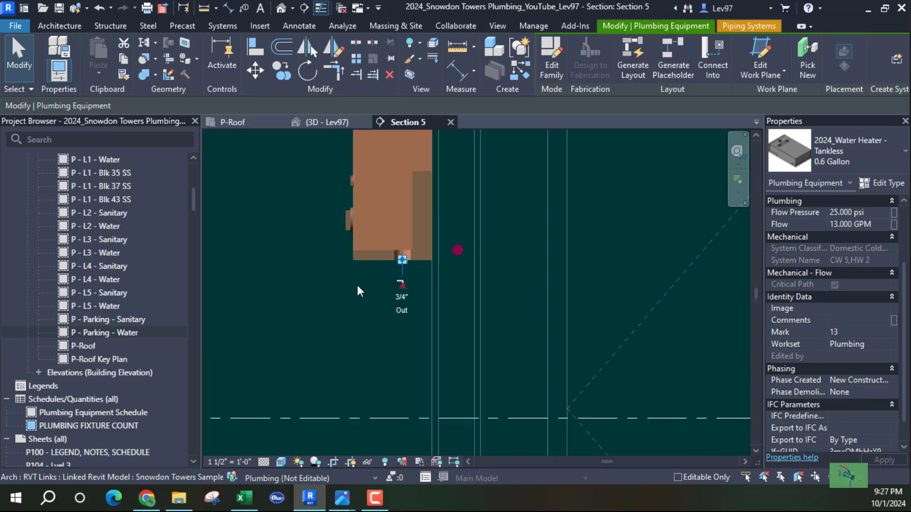
{"action": "scroll", "coordinate": [411, 283], "scroll_direction": "up", "scroll_amount": 3}
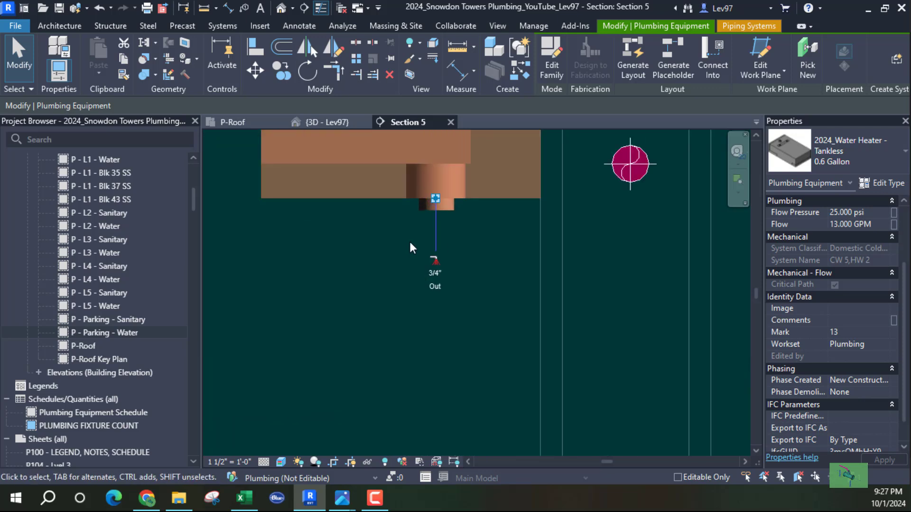
{"action": "right_click", "coordinate": [434, 200]}
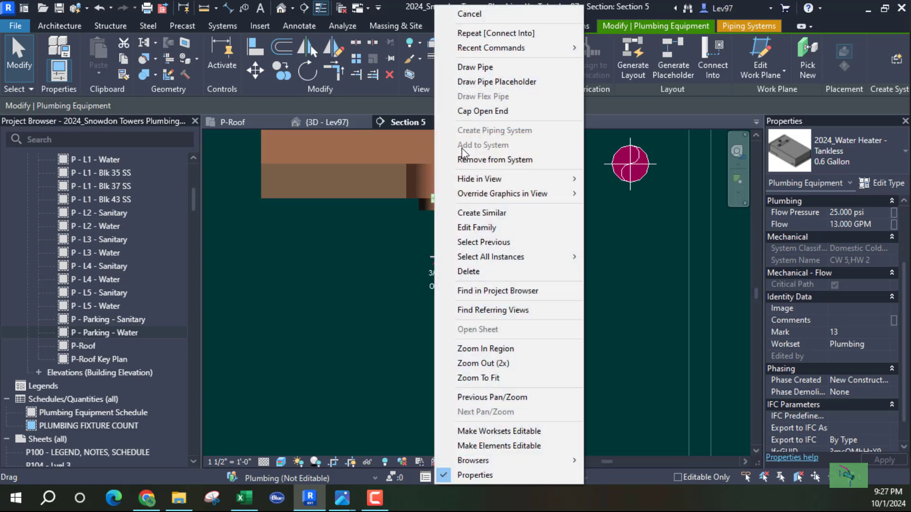
{"action": "left_click", "coordinate": [475, 67]}
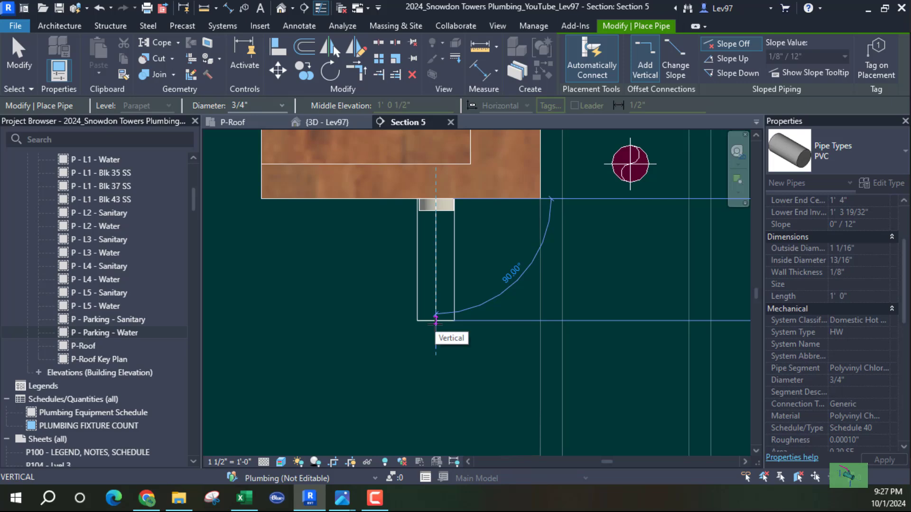
{"action": "left_click", "coordinate": [436, 321]}
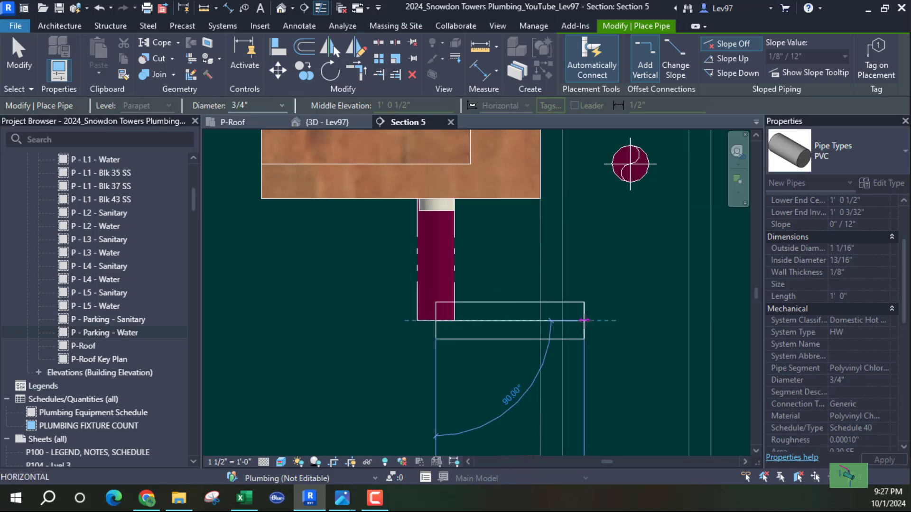
{"action": "left_click", "coordinate": [585, 320]}
{"action": "key", "text": "Escape"}
{"action": "key", "text": "Escape"}
{"action": "scroll", "coordinate": [522, 347], "scroll_direction": "down", "scroll_amount": 3}
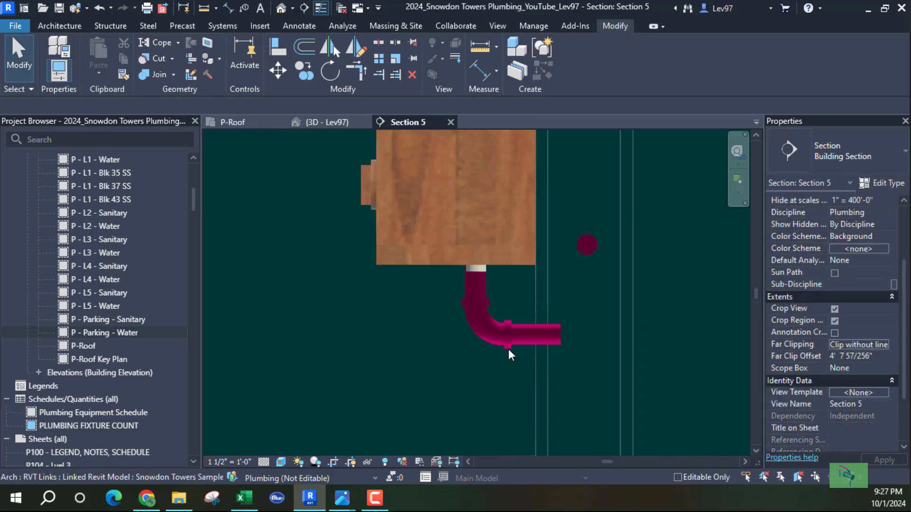
{"action": "left_click", "coordinate": [533, 343]}
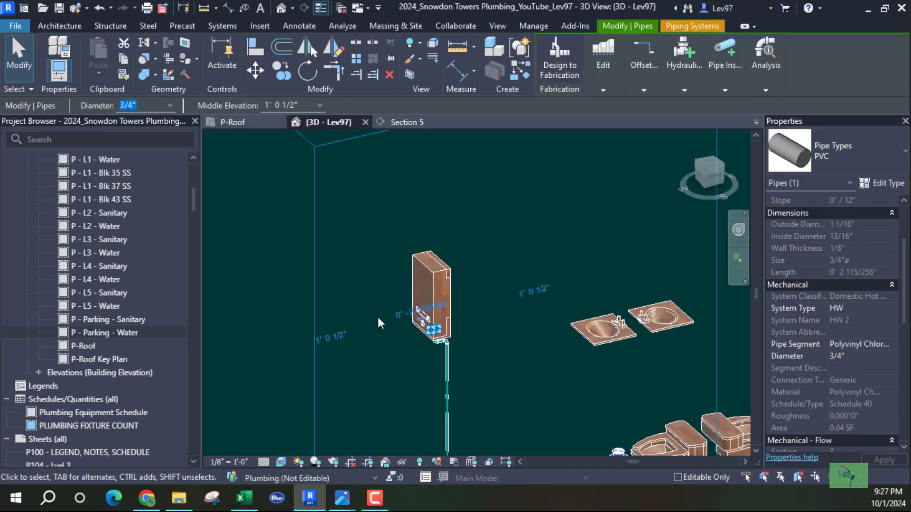
{"action": "middle_click_drag", "start_coordinate": [431, 333], "coordinate": [454, 351], "text": "shift"}
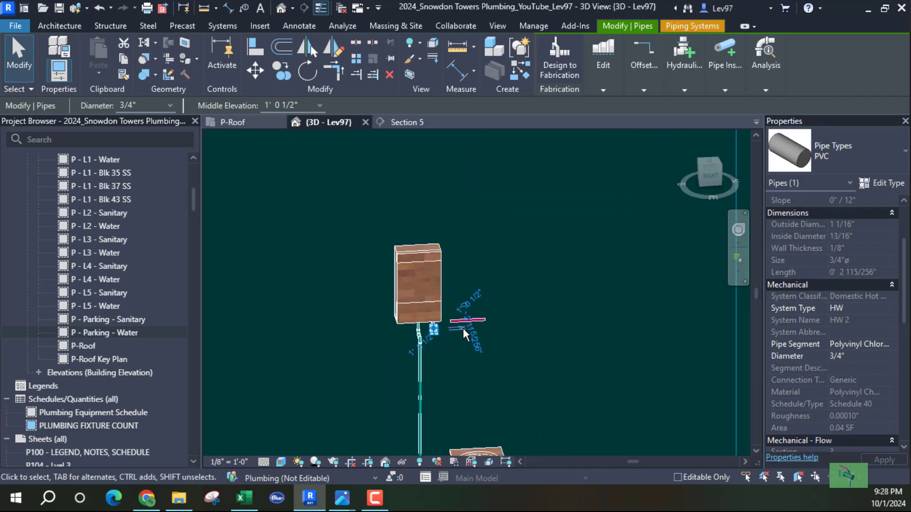
{"action": "scroll", "coordinate": [469, 324], "scroll_direction": "up", "scroll_amount": 5}
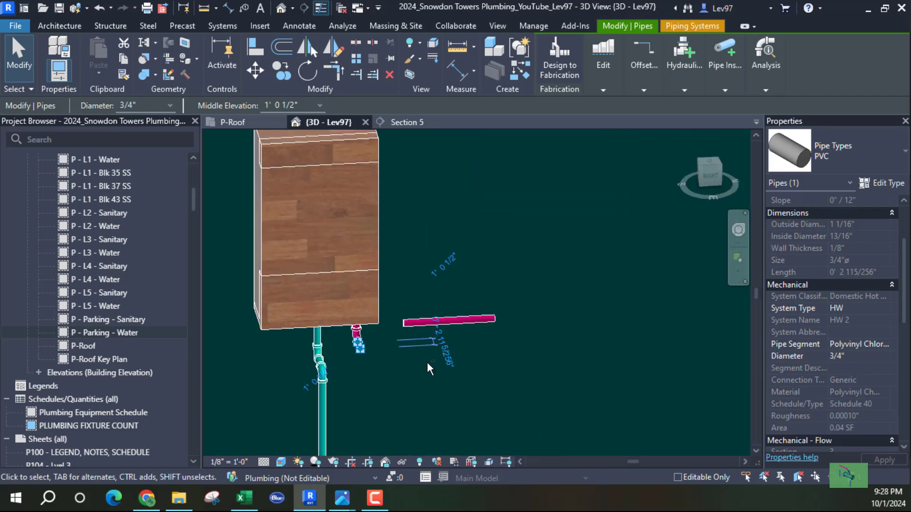
{"action": "middle_click_drag", "start_coordinate": [427, 365], "coordinate": [534, 461], "text": "shift"}
{"action": "left_click", "coordinate": [462, 329]}
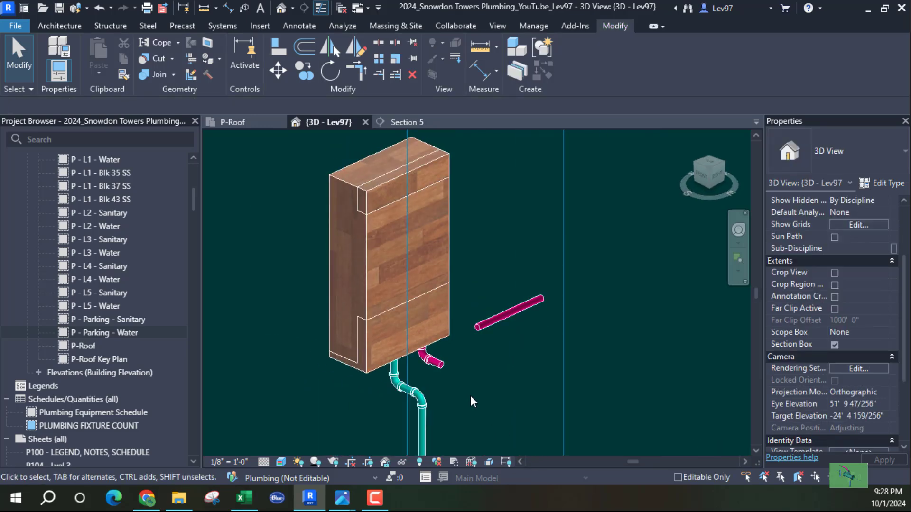
{"action": "left_click", "coordinate": [362, 71]}
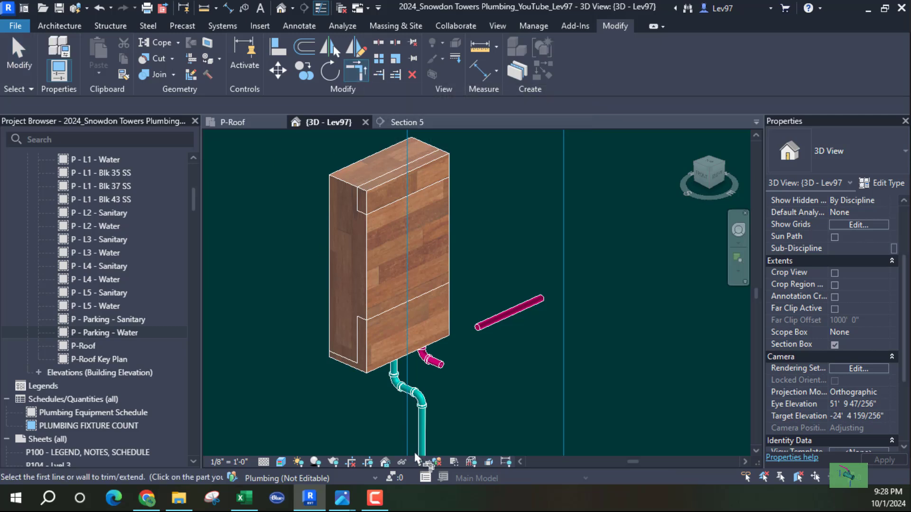
{"action": "left_click", "coordinate": [438, 362]}
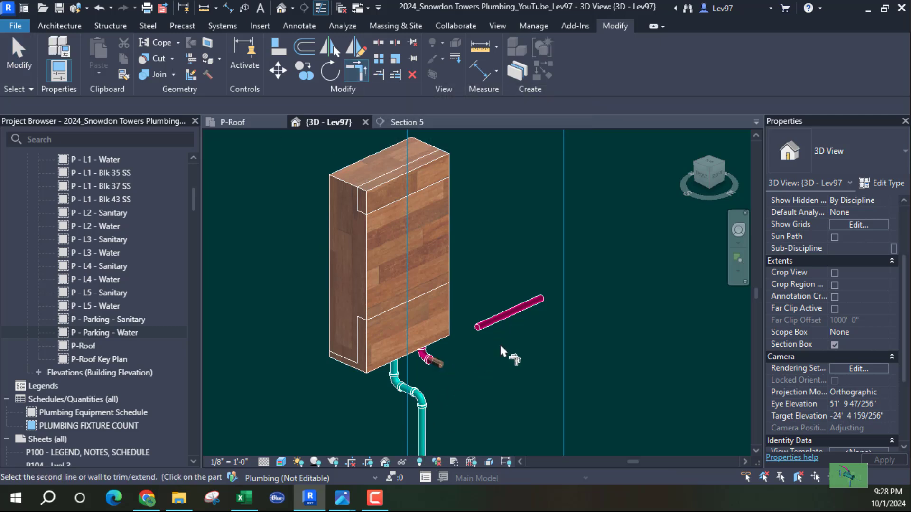
{"action": "key", "text": "Escape"}
{"action": "key", "text": "Escape"}
In the P-Roof plan, join WH-1's hot-water stub to the short hot-water pipe in the wall with Trim/Extend to Corner
{"action": "left_click", "coordinate": [236, 122]}
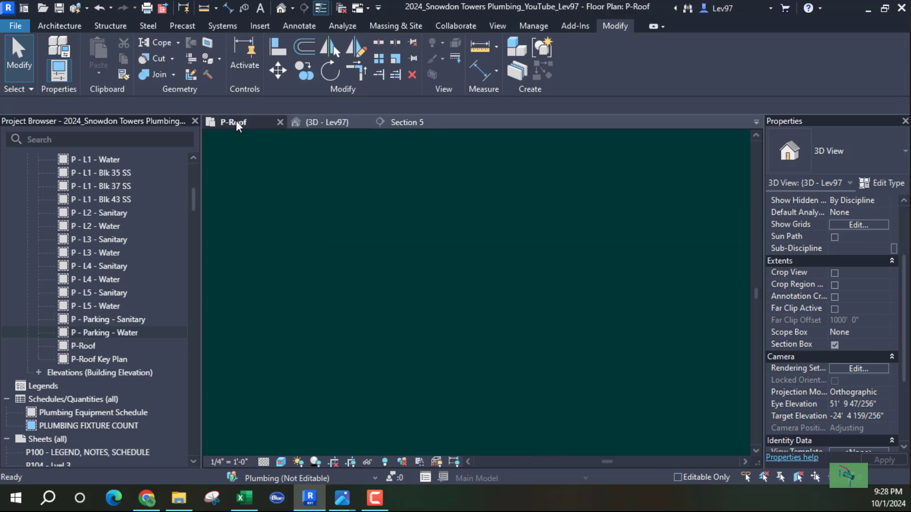
{"action": "left_click", "coordinate": [356, 71]}
{"action": "scroll", "coordinate": [384, 304], "scroll_direction": "up", "scroll_amount": 4}
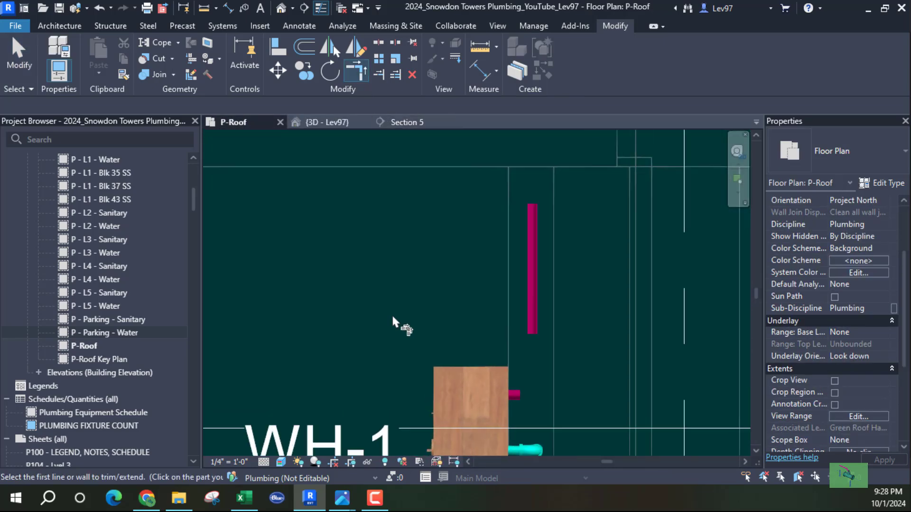
{"action": "left_click", "coordinate": [512, 392]}
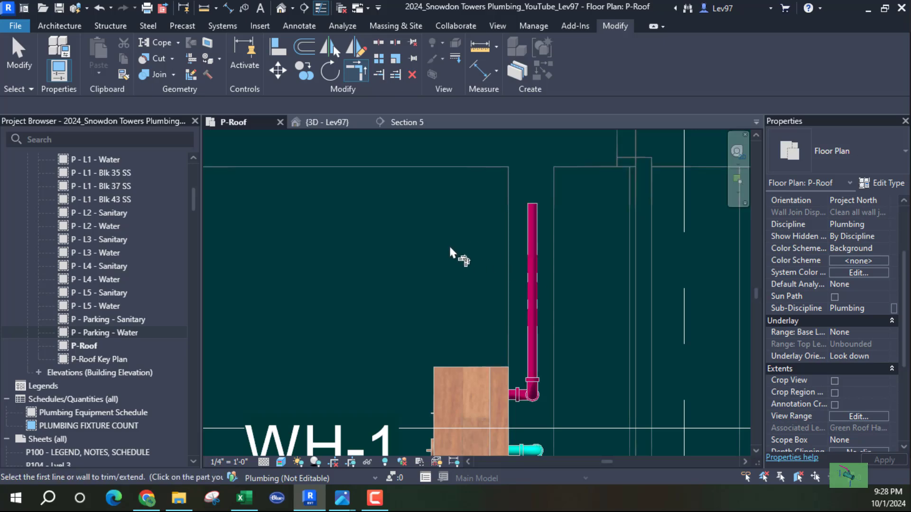
{"action": "key", "text": "Escape"}
{"action": "scroll", "coordinate": [448, 256], "scroll_direction": "down", "scroll_amount": 3}
{"action": "scroll", "coordinate": [401, 286], "scroll_direction": "down", "scroll_amount": 2}
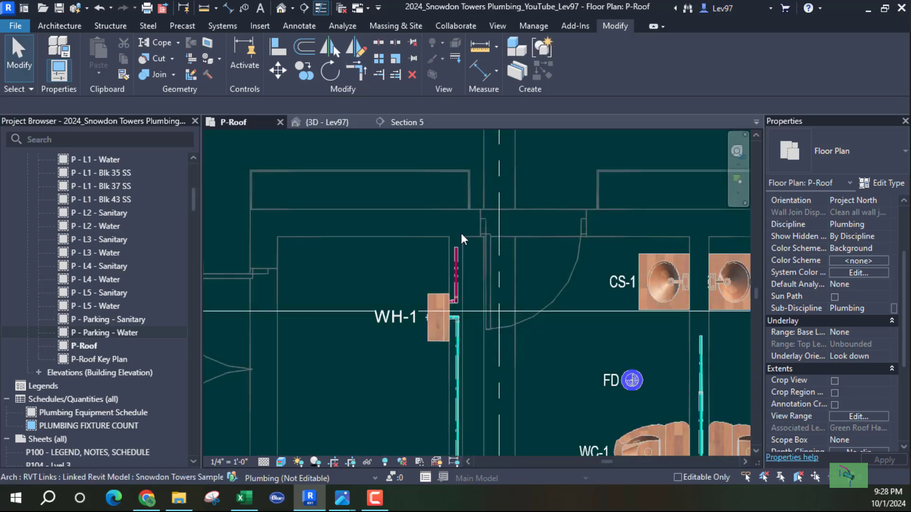
{"action": "middle_click_drag", "start_coordinate": [557, 230], "coordinate": [415, 222]}
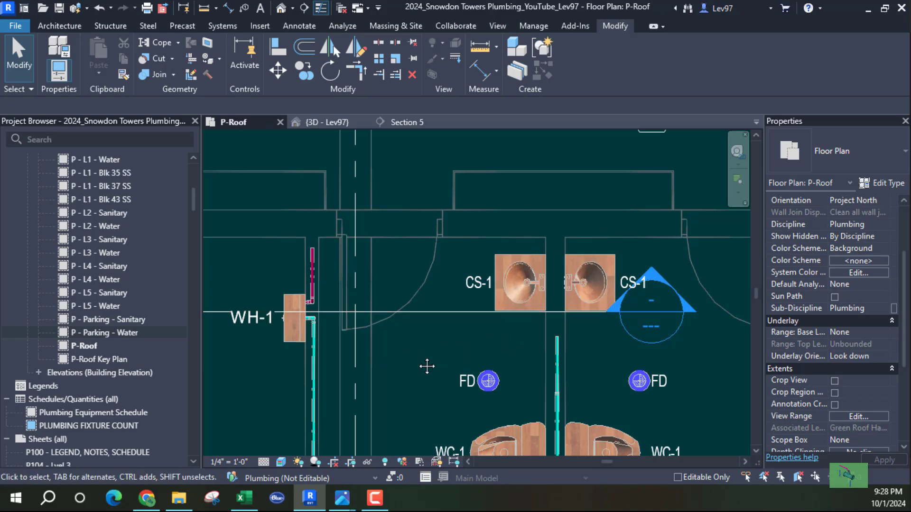
{"action": "middle_click_drag", "start_coordinate": [408, 359], "coordinate": [448, 337]}
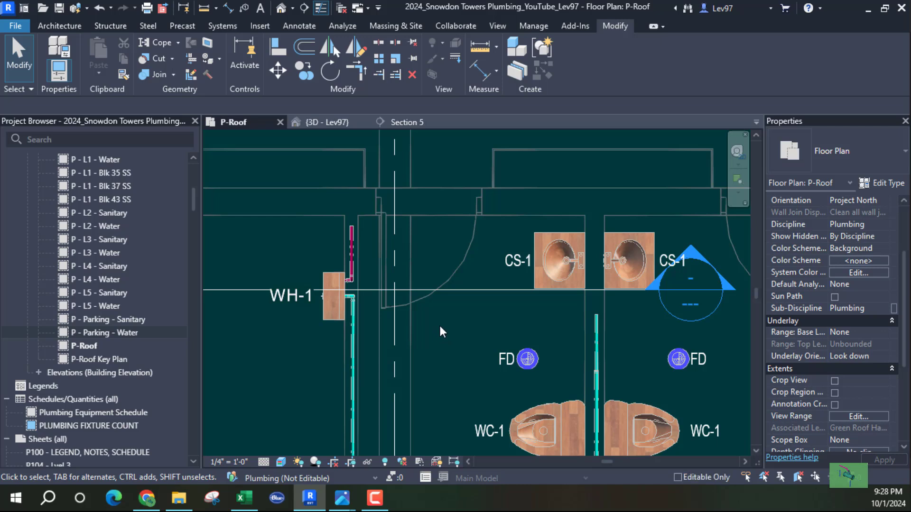